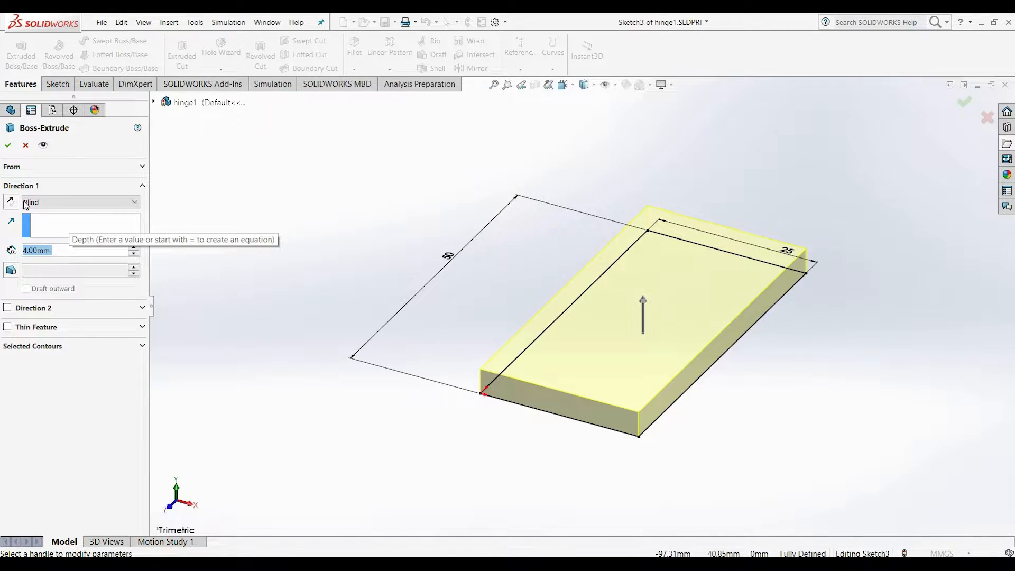
Step: Extrude the 25 by 50 mm rectangle to a blind depth of 4 mm
left_click(7, 144)
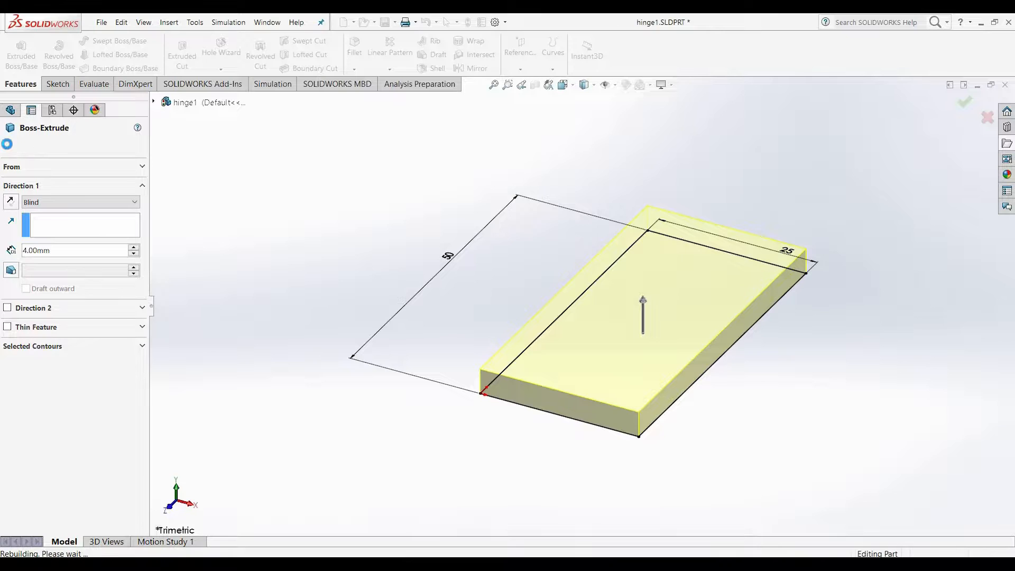
left_click(402, 360)
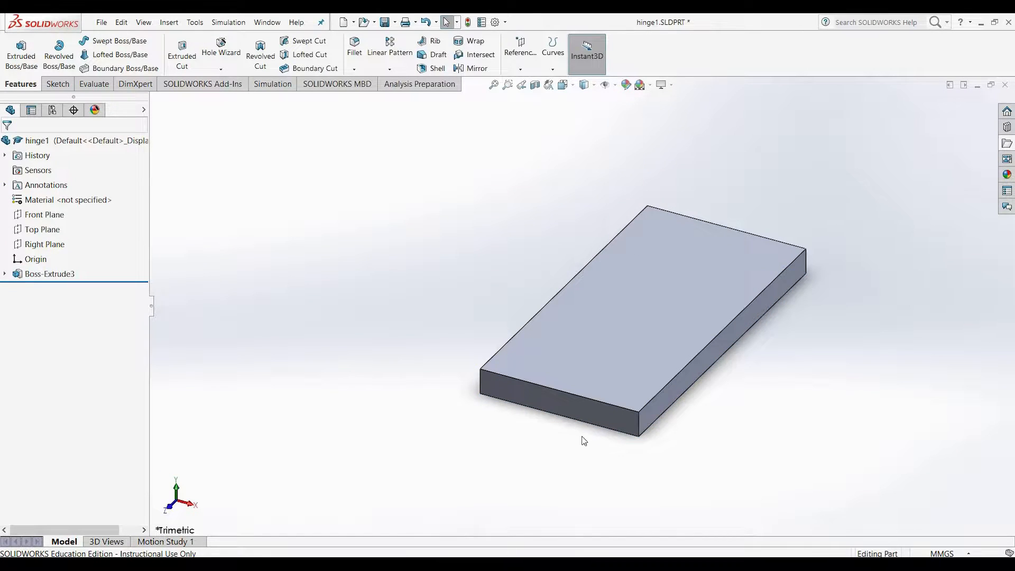
key("space")
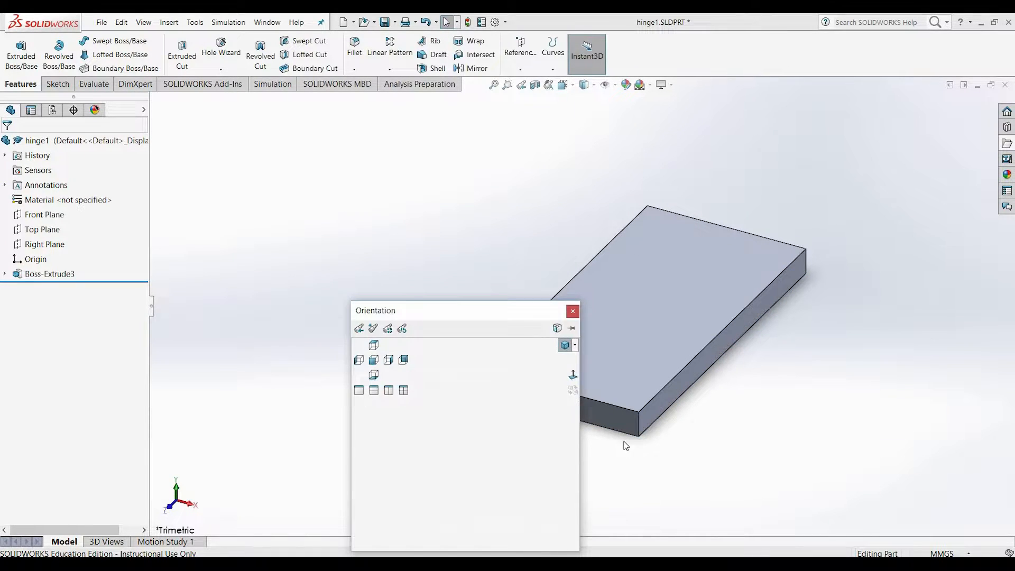
left_click(623, 441)
Step: Start a new sketch on the plate's narrow front end face, viewed normal to the face
left_click(619, 410)
key("space")
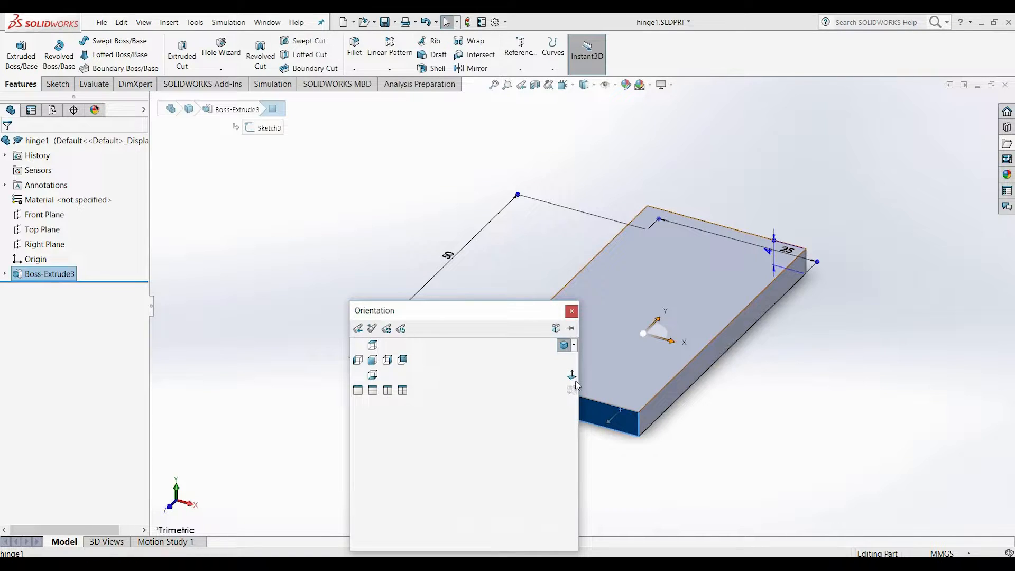
left_click(573, 377)
left_click(842, 264)
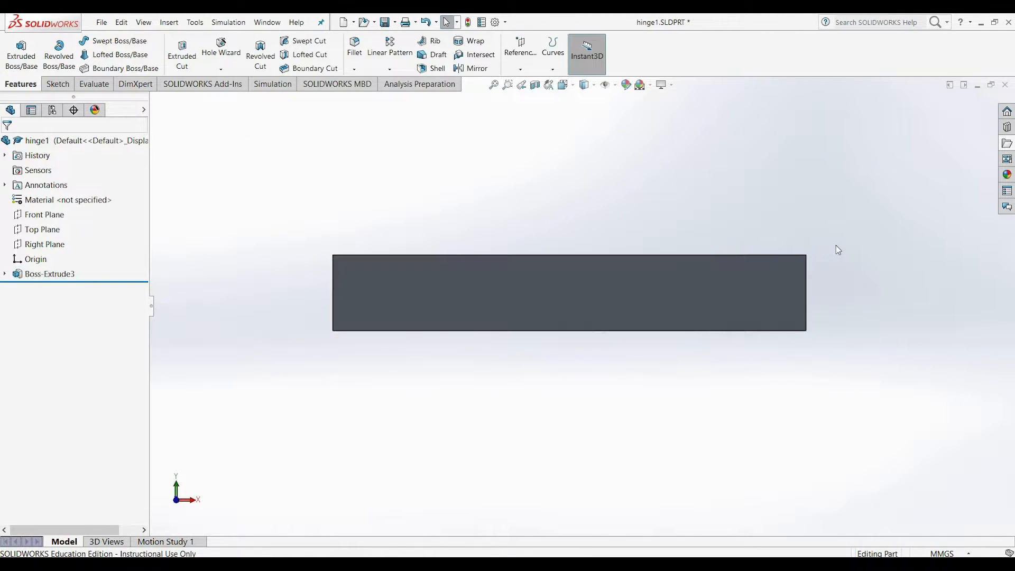
scroll(838, 249, "down", 2)
left_click(59, 84)
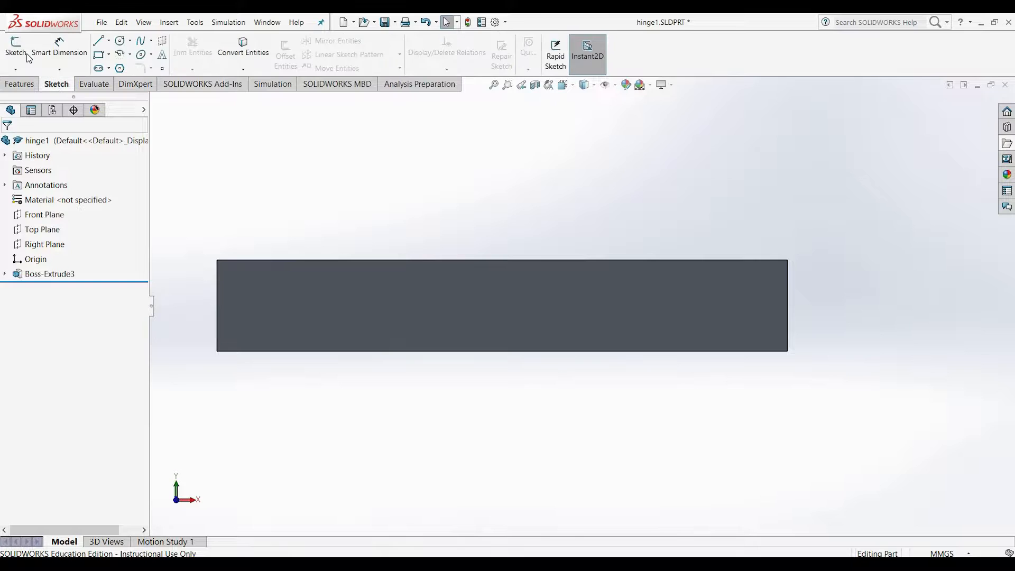
left_click(725, 289)
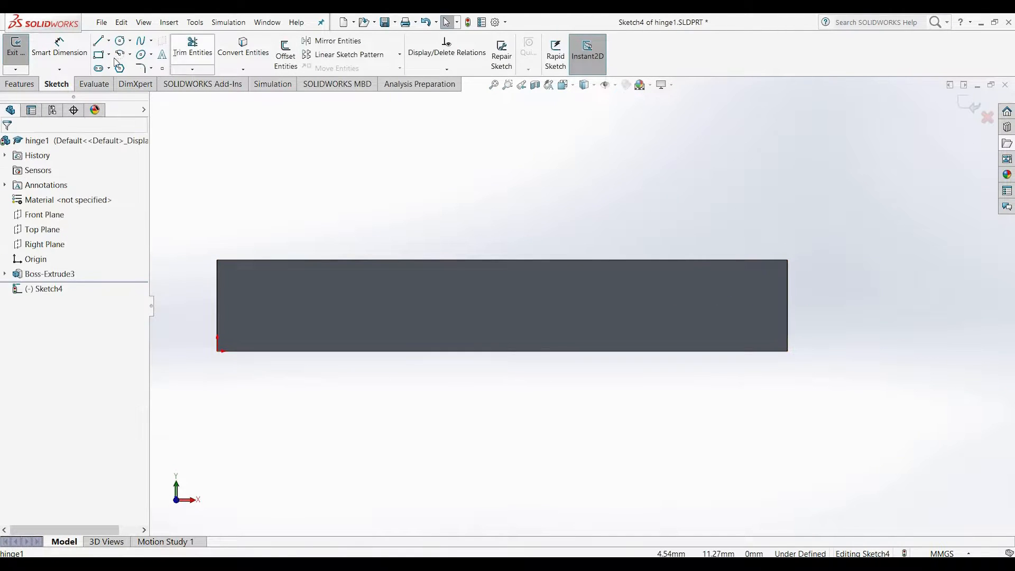
Step: Draw a 4 mm radius circle centred on the end face's upper right corner and passing through the corner directly below
left_click(788, 260)
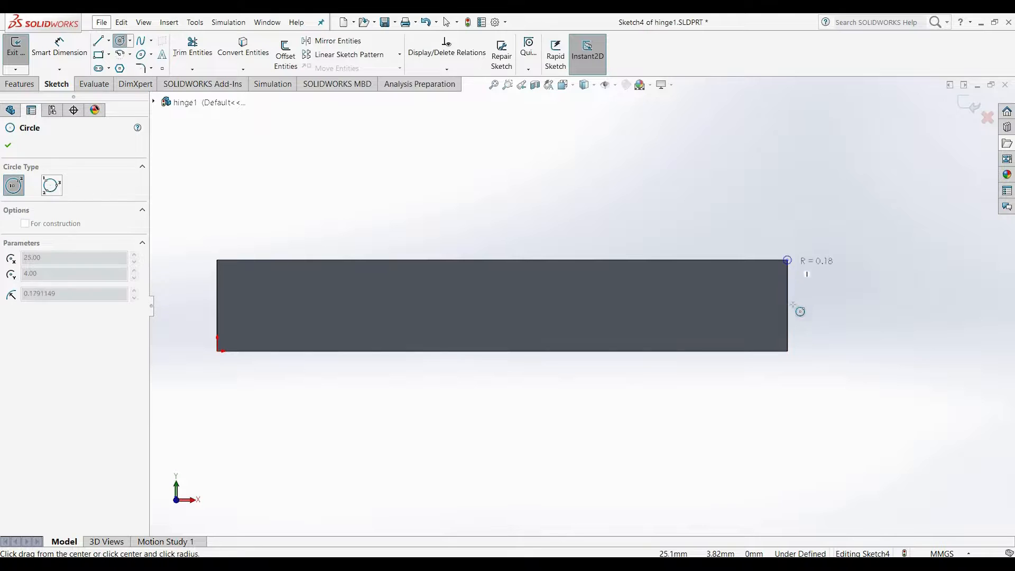
left_click(787, 351)
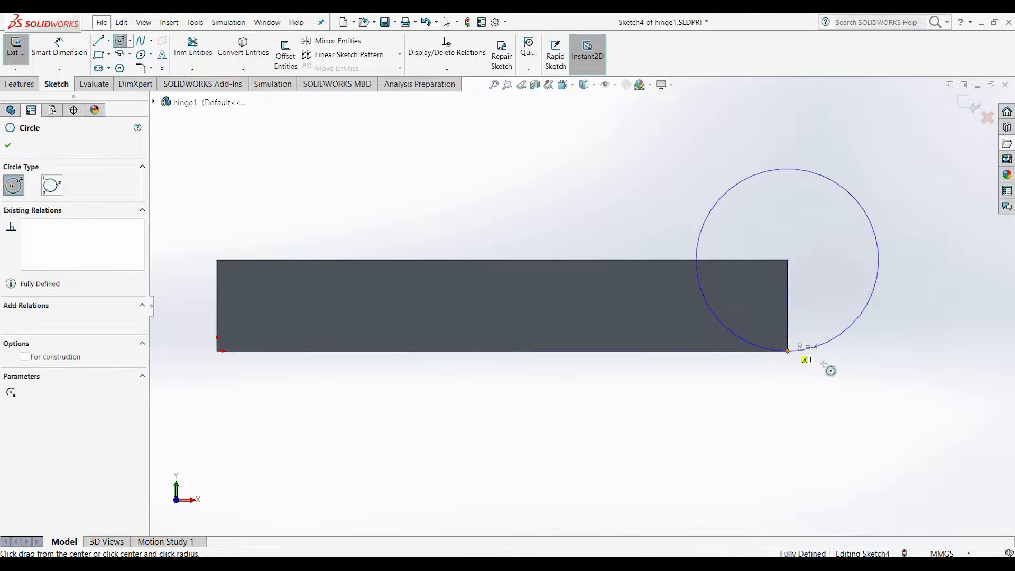
key("Escape")
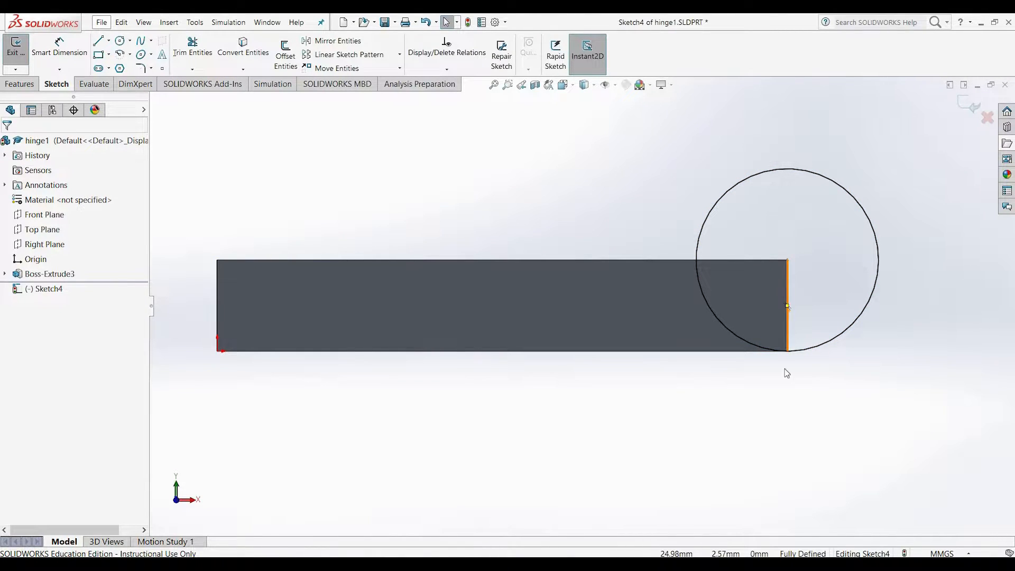
Step: Extrude the circle in the reversed direction, Through All along the plate's long edge, with the result merged
left_click(27, 86)
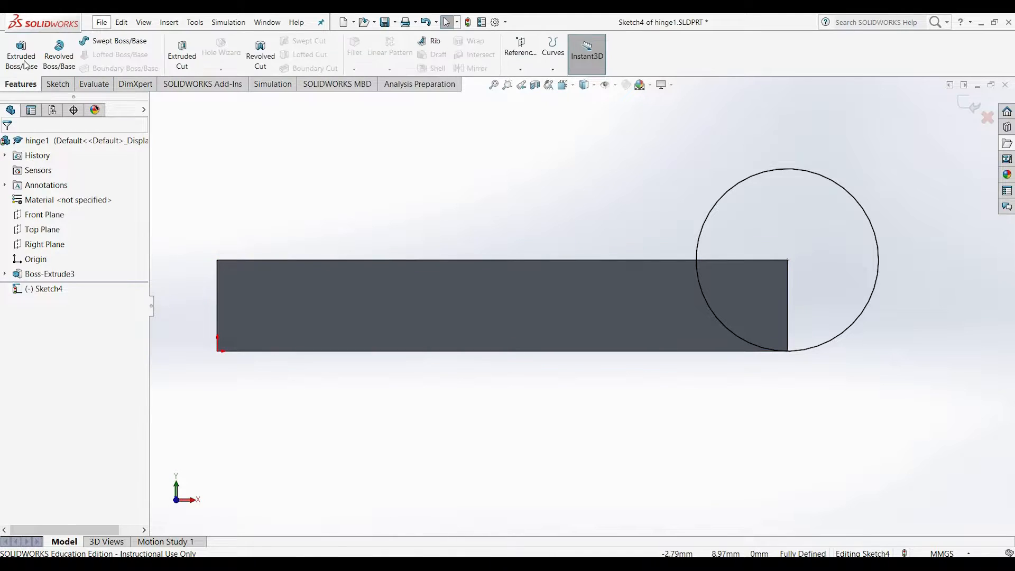
left_click(23, 56)
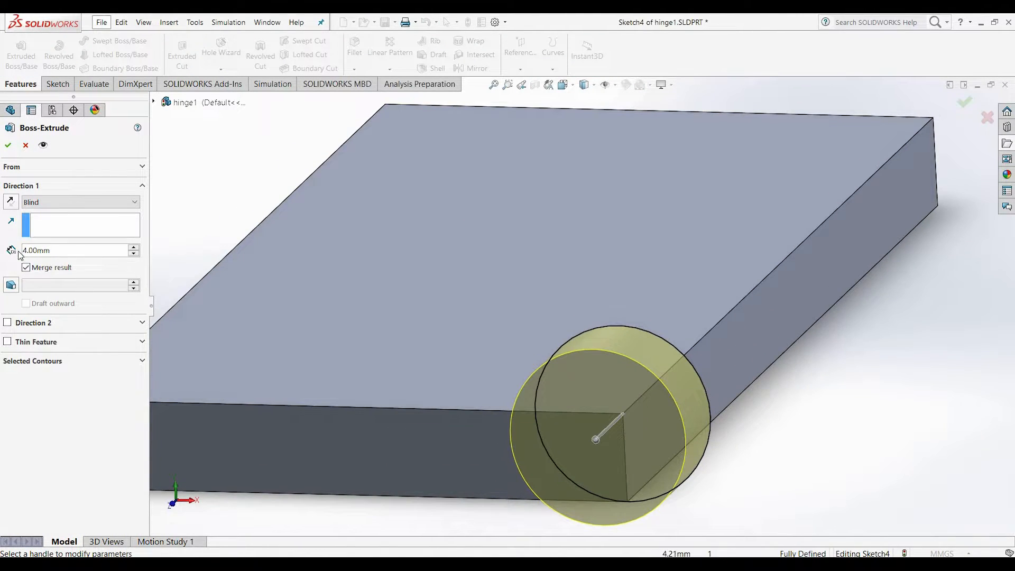
left_click(12, 202)
left_click(59, 203)
left_click(58, 229)
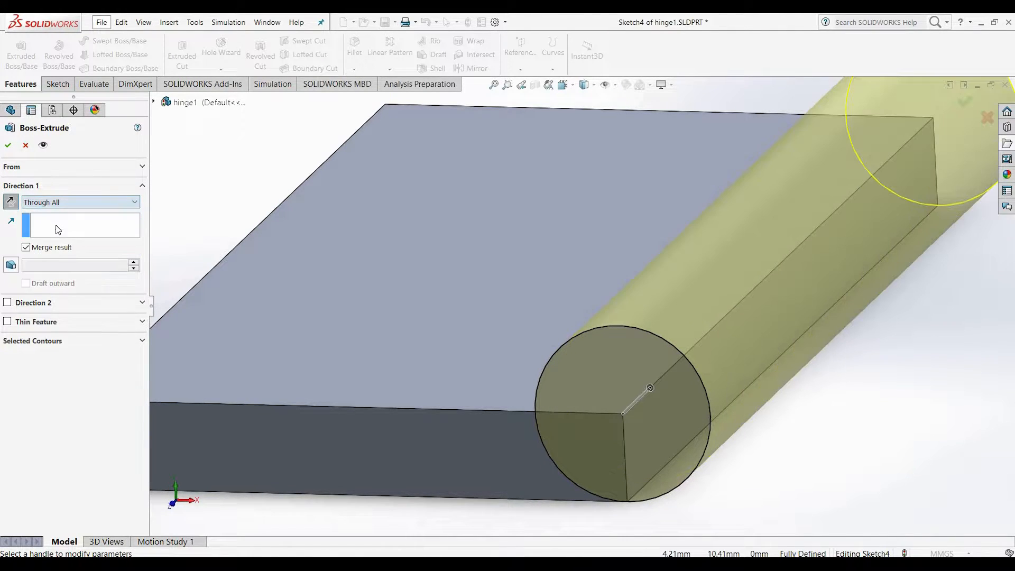
left_click(7, 143)
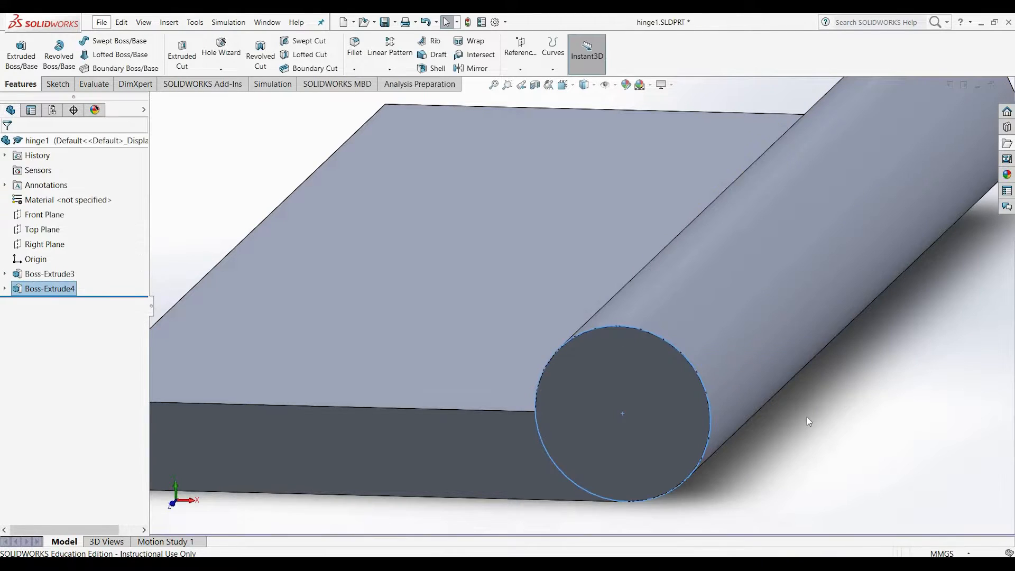
left_click(825, 433)
Step: Set up a 2 mm symmetric fillet and select both end faces of the hinge leaf for it
scroll(490, 415, "up", 2)
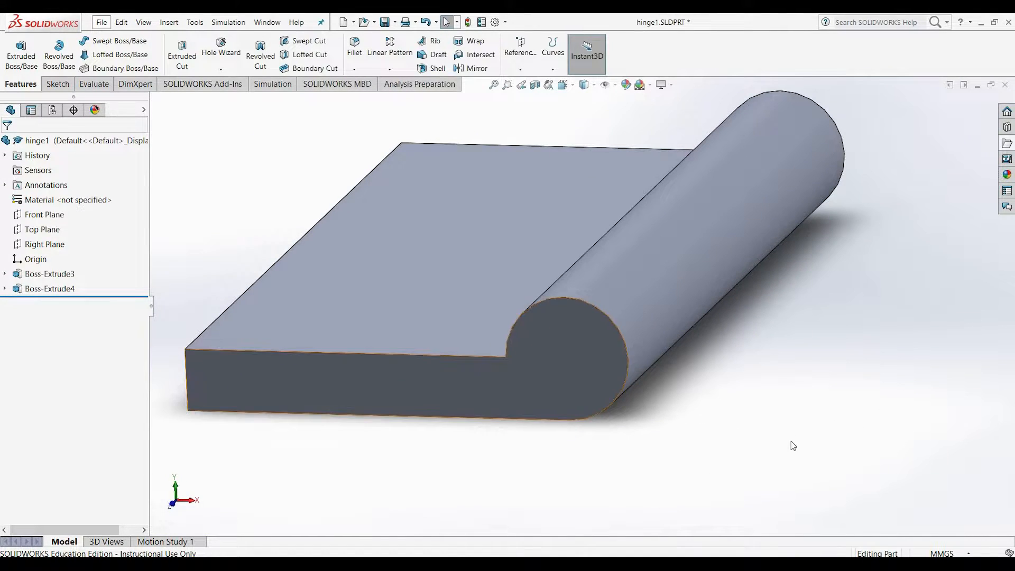
scroll(782, 420, "up", 1)
middle_click_drag(818, 463, 804, 440)
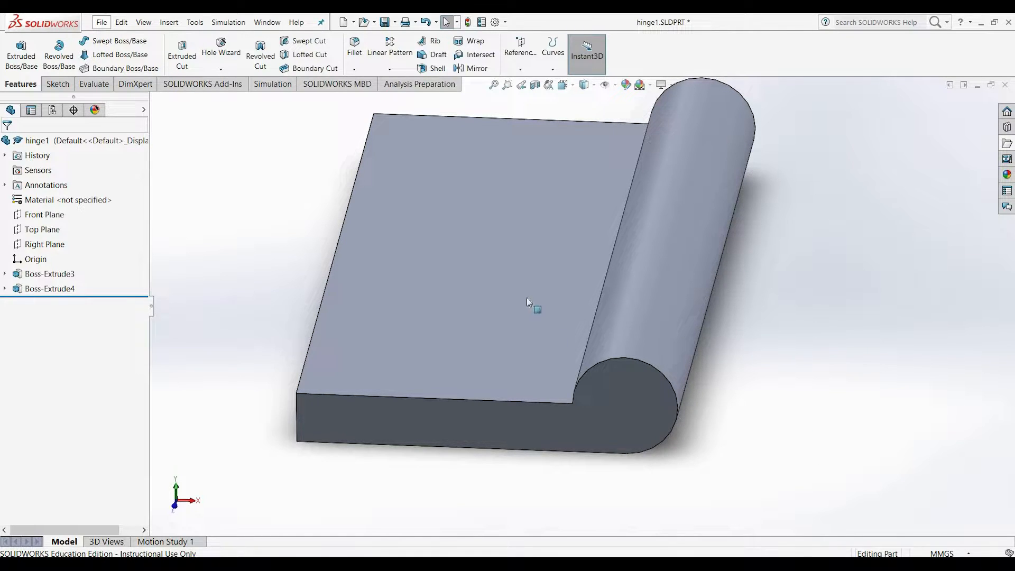
left_click(354, 48)
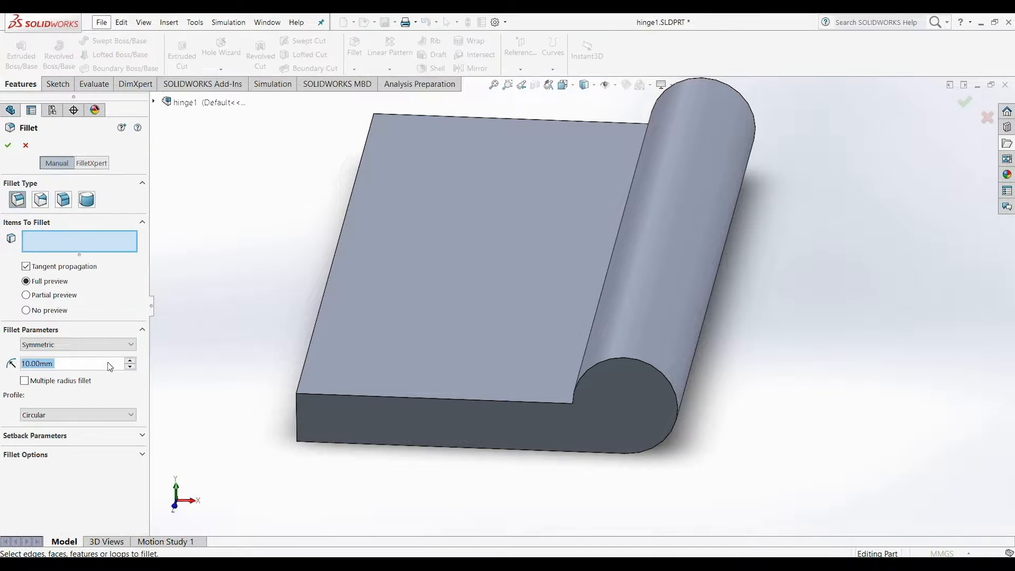
type("2")
key("Return")
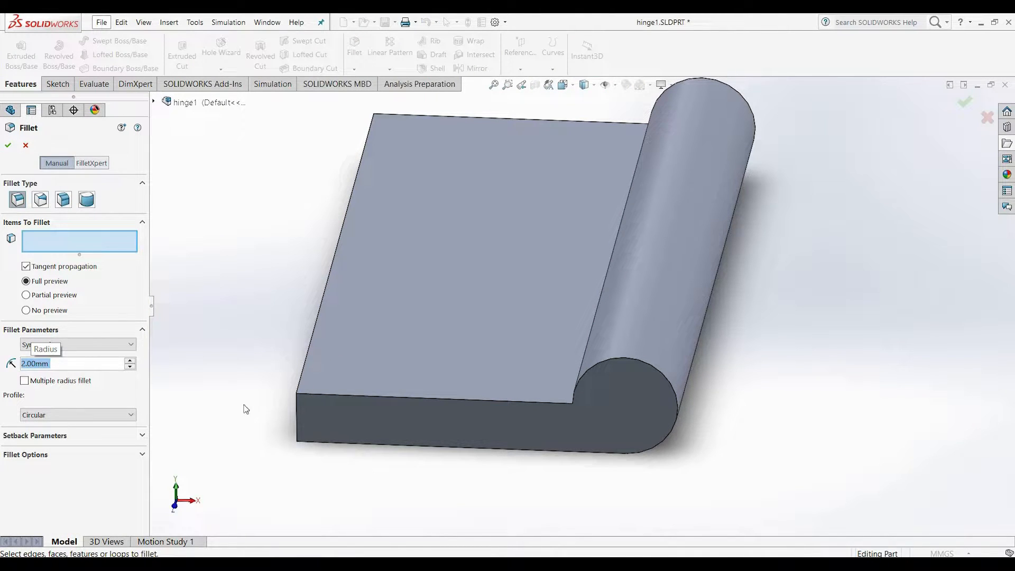
left_click(356, 422)
middle_click_drag(274, 363, 584, 252)
left_click(584, 252)
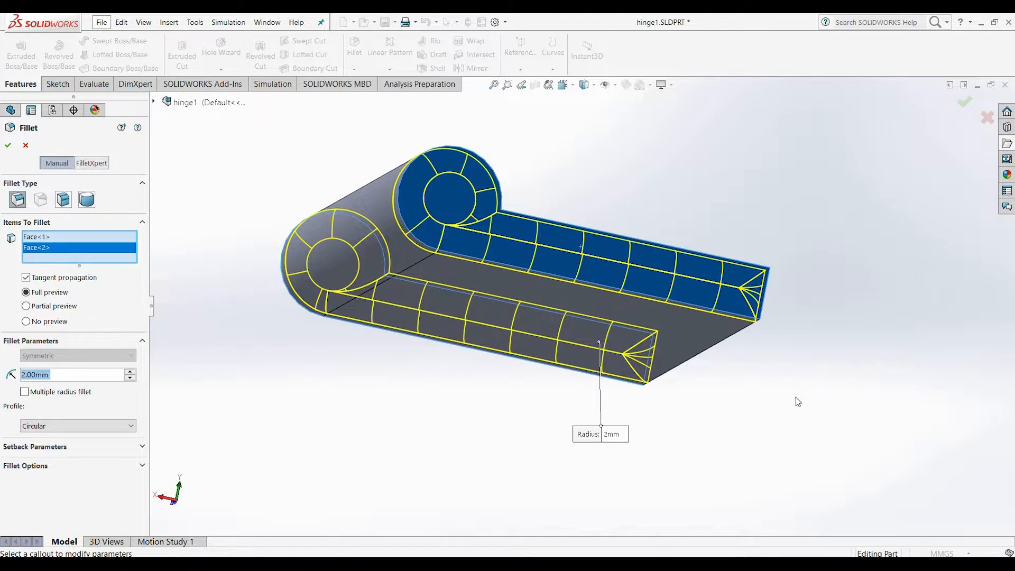
Step: Add the edge between plate and barrel and the long side face opposite the barrel to the fillet, and apply it
middle_click_drag(701, 403, 519, 229)
left_click(519, 233)
left_click(496, 340)
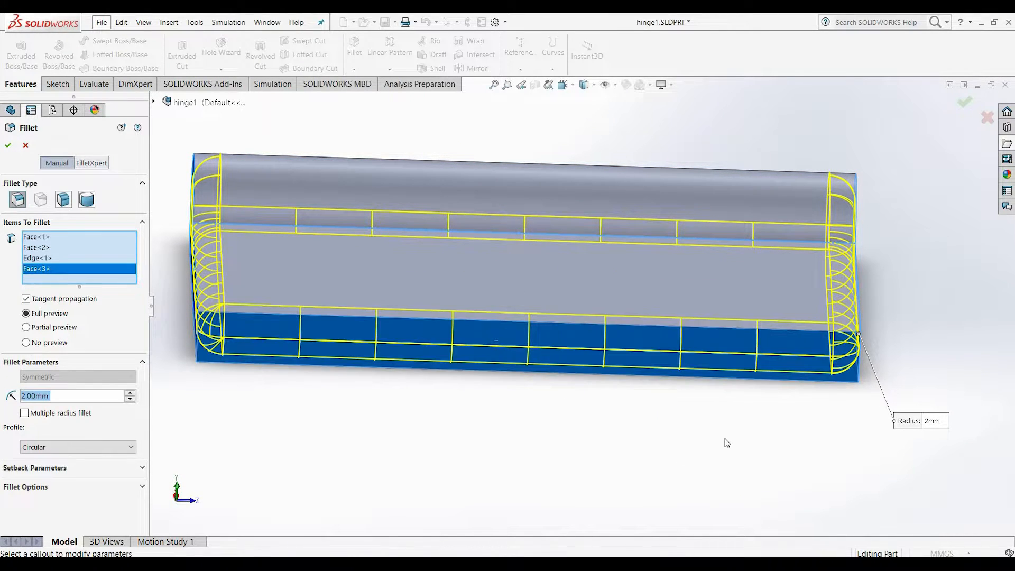
middle_click_drag(698, 417, 628, 444)
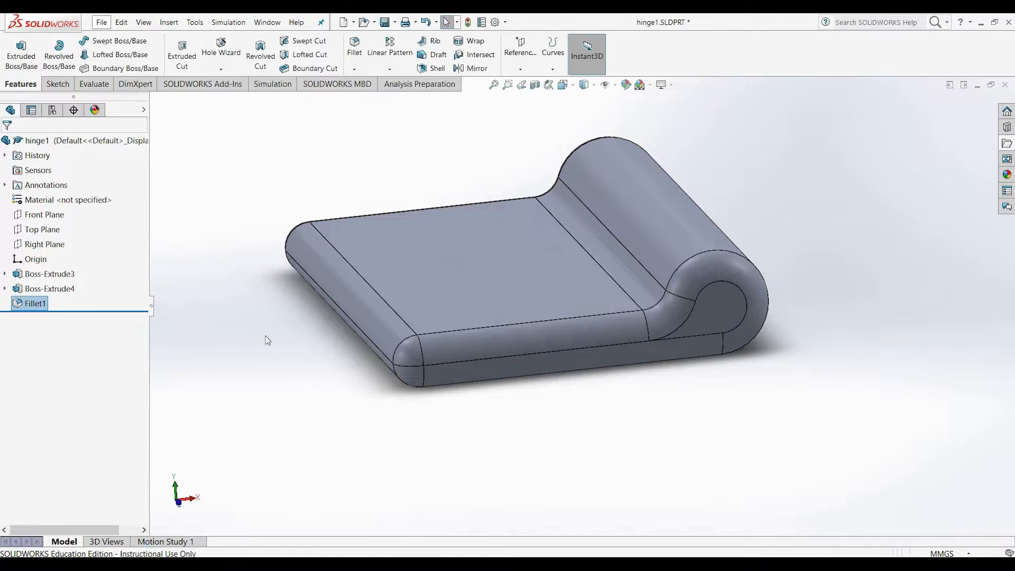
Step: Start a centerline sketch on the plate's flat top face, viewed normal to the face
middle_click_drag(285, 359, 285, 396)
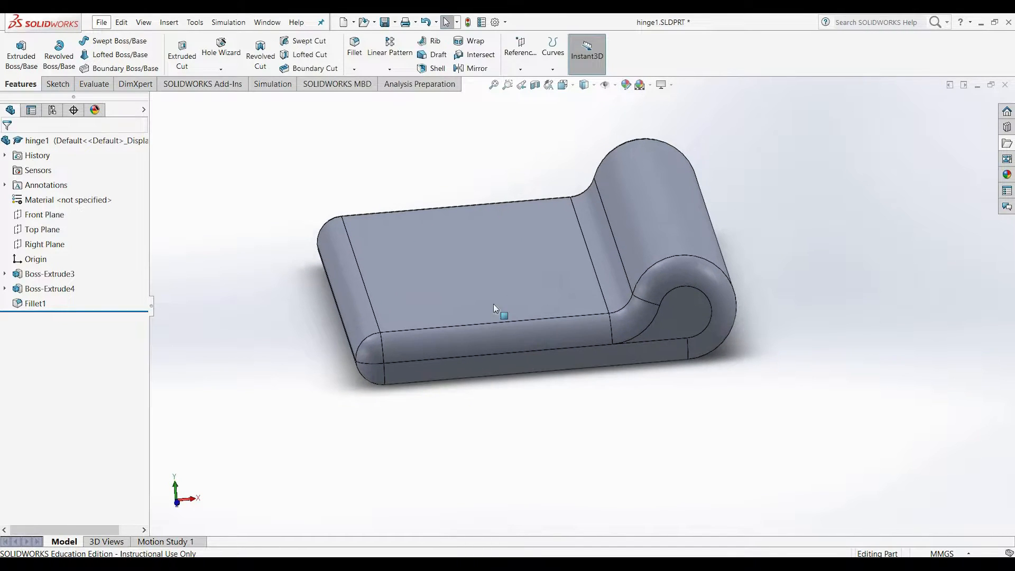
left_click(494, 308)
key("space")
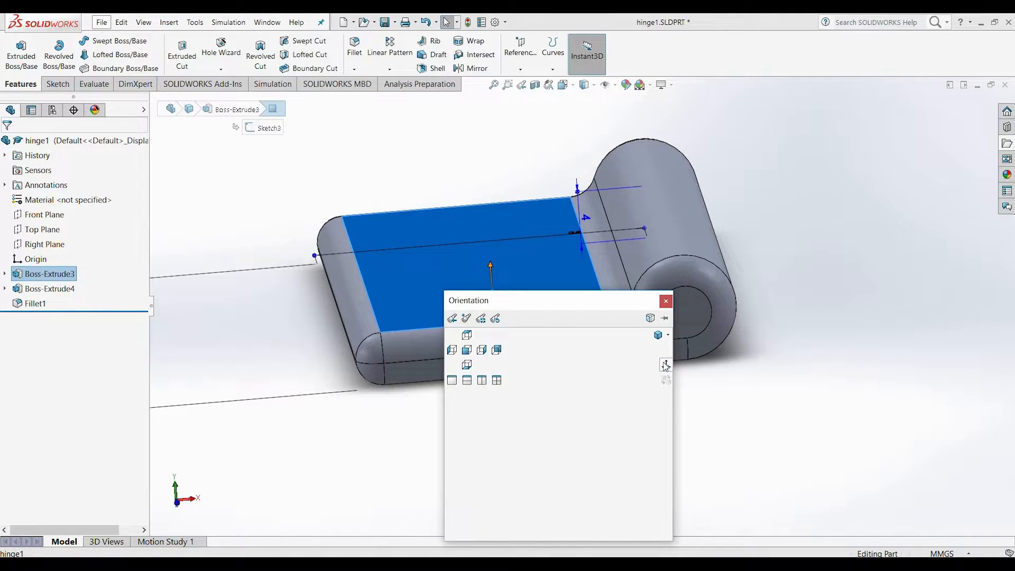
left_click(665, 366)
left_click(777, 283)
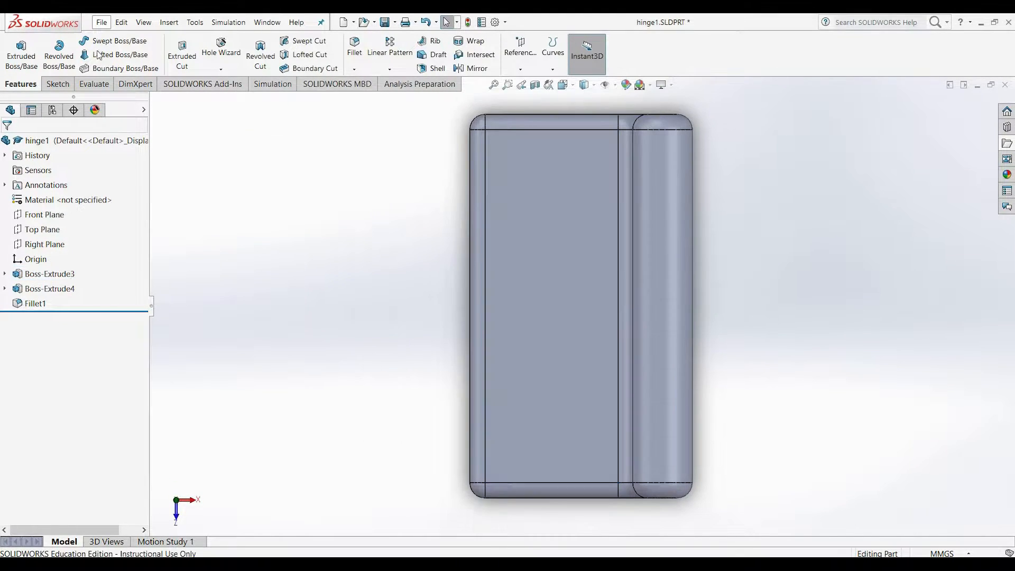
left_click(58, 84)
left_click(108, 40)
left_click(118, 72)
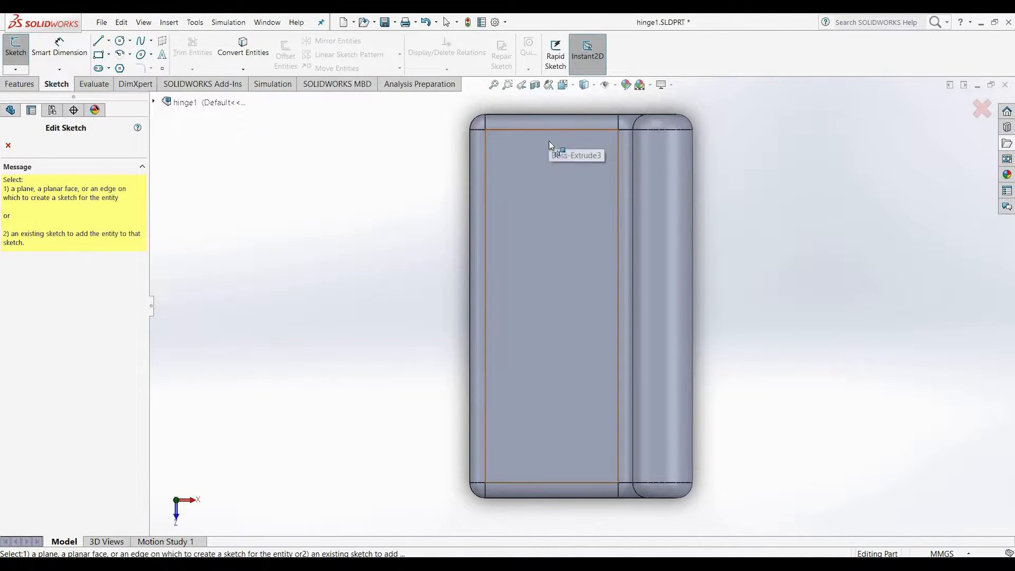
left_click(534, 246)
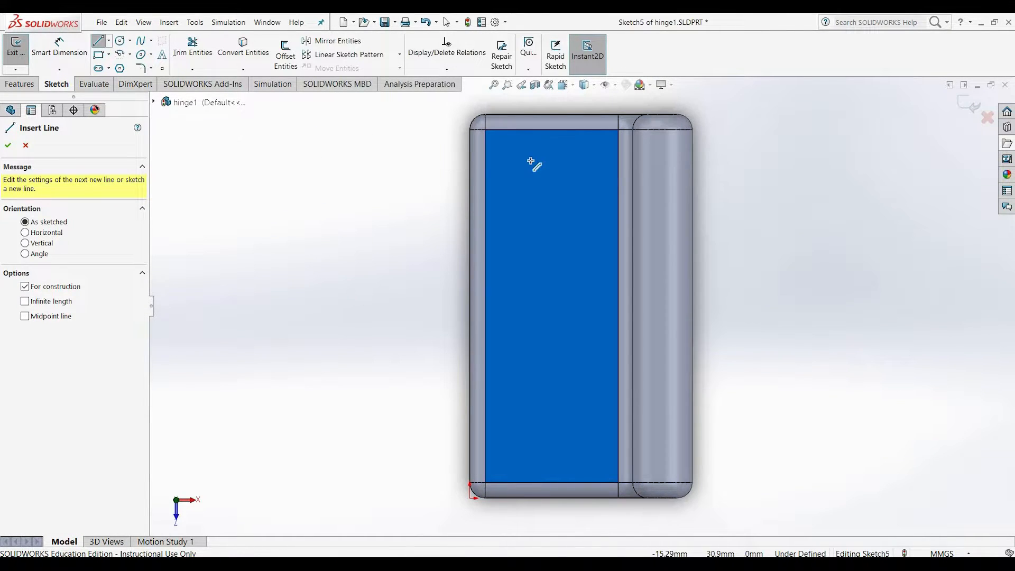
Step: Draw a 46 mm vertical centerline between the midpoints of the top face's two short edges
left_click(551, 129)
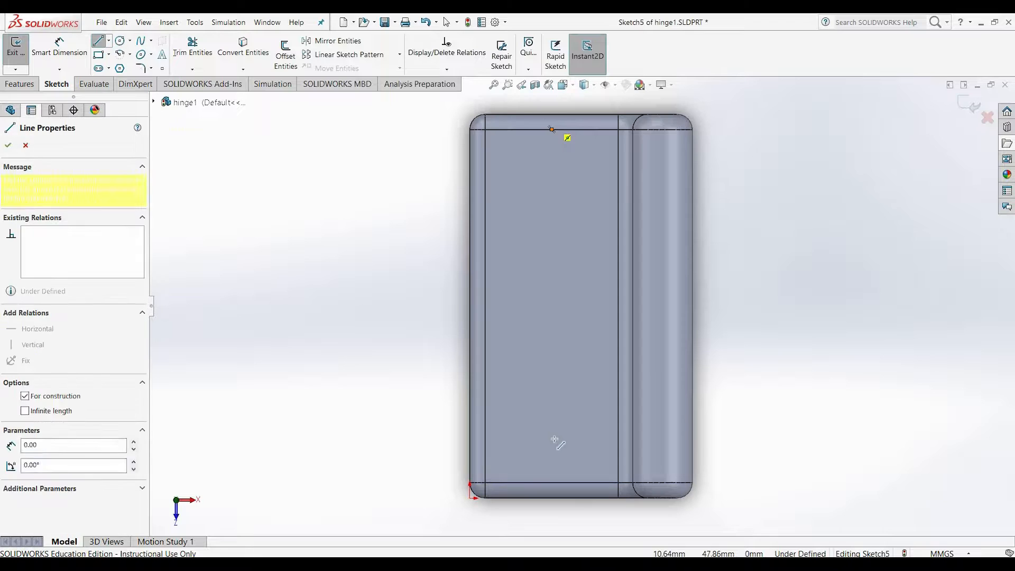
left_click(552, 482)
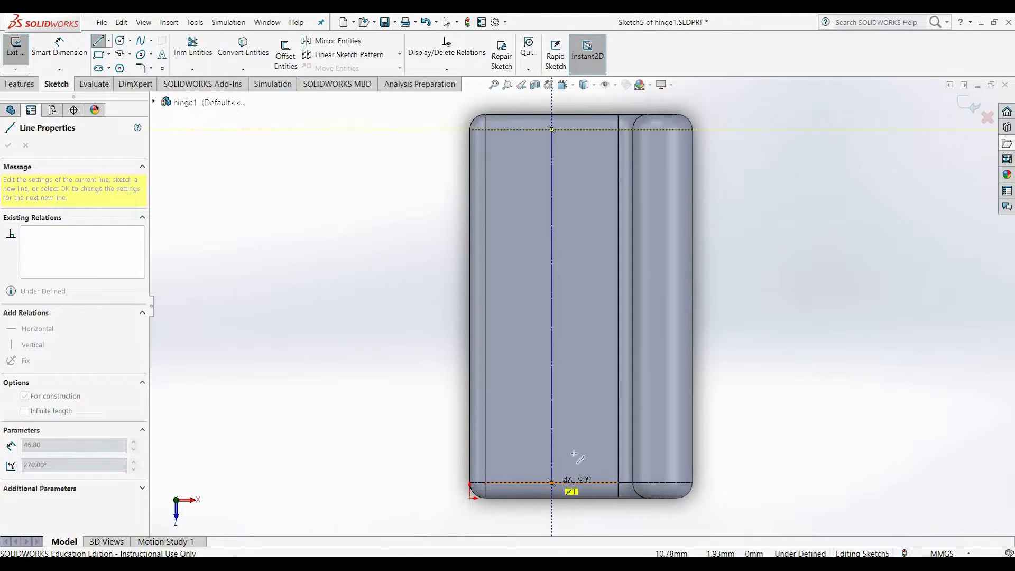
key("Escape")
key("Escape")
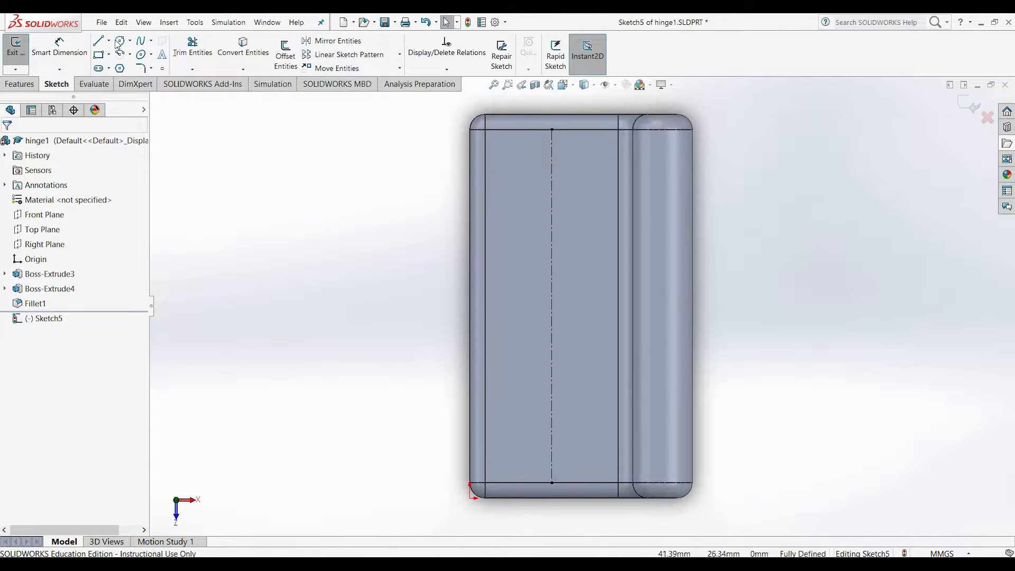
Step: Draw two circles of about 6 mm radius centred on the centerline, one in its upper part and one in its lower part
left_click(119, 40)
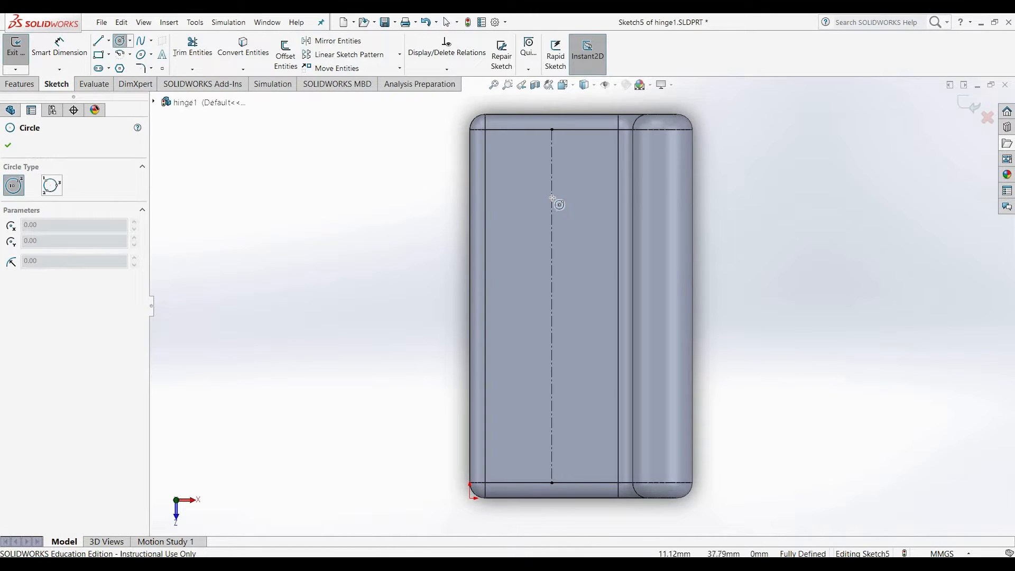
left_click(552, 191)
left_click(584, 220)
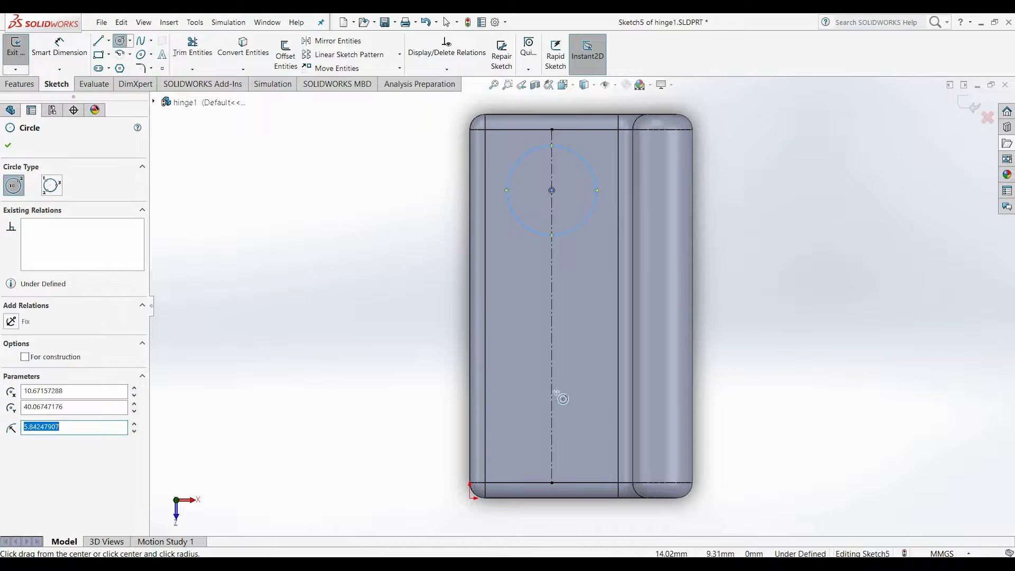
left_click(551, 381)
left_click(585, 409)
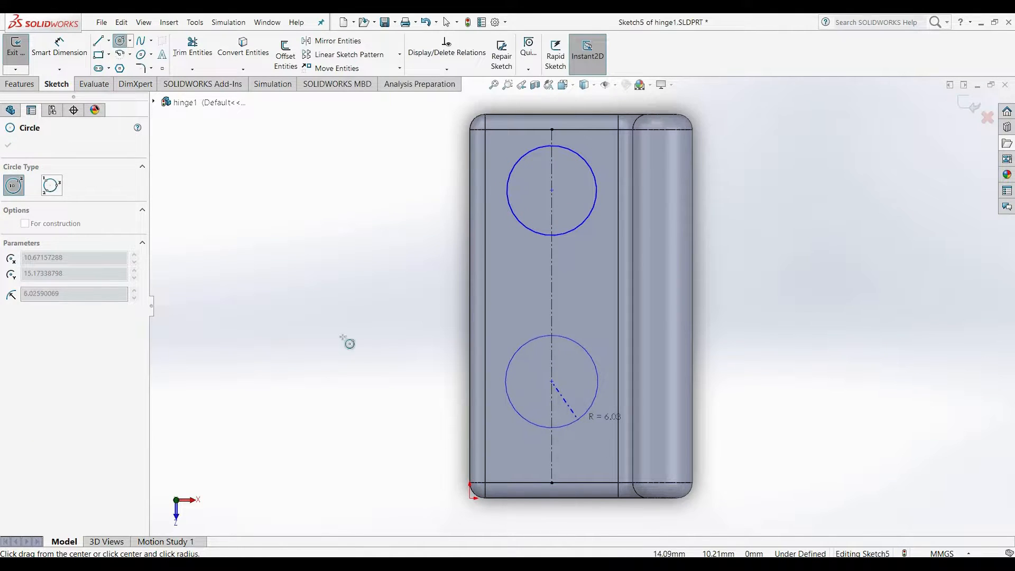
Step: Dimension the upper circle's diameter and set it to 4 mm
left_click(507, 196)
left_click(370, 207)
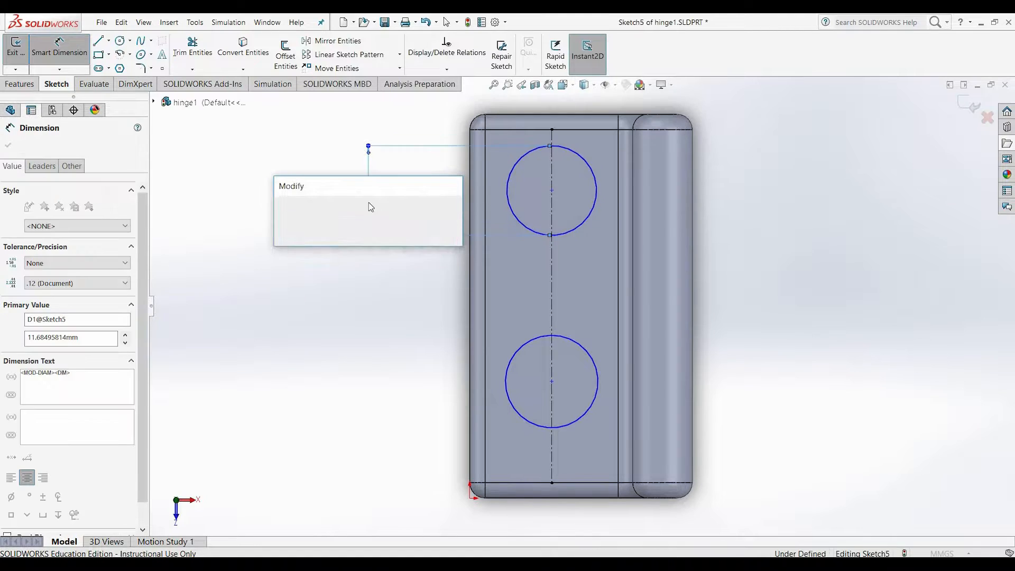
key("Return")
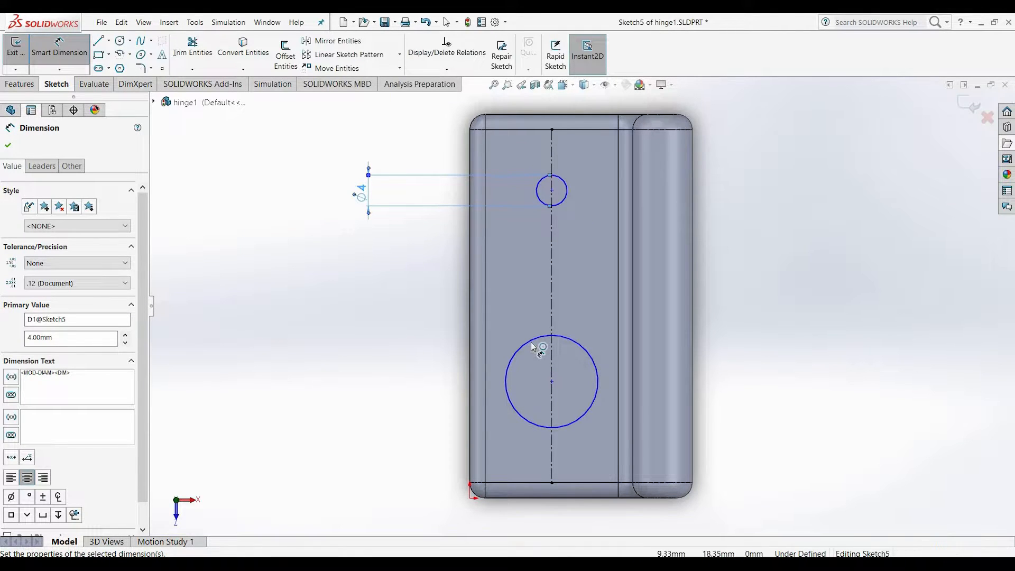
Step: Dimension the lower circle's diameter and set it to 4 mm
left_click(508, 352)
left_click(355, 354)
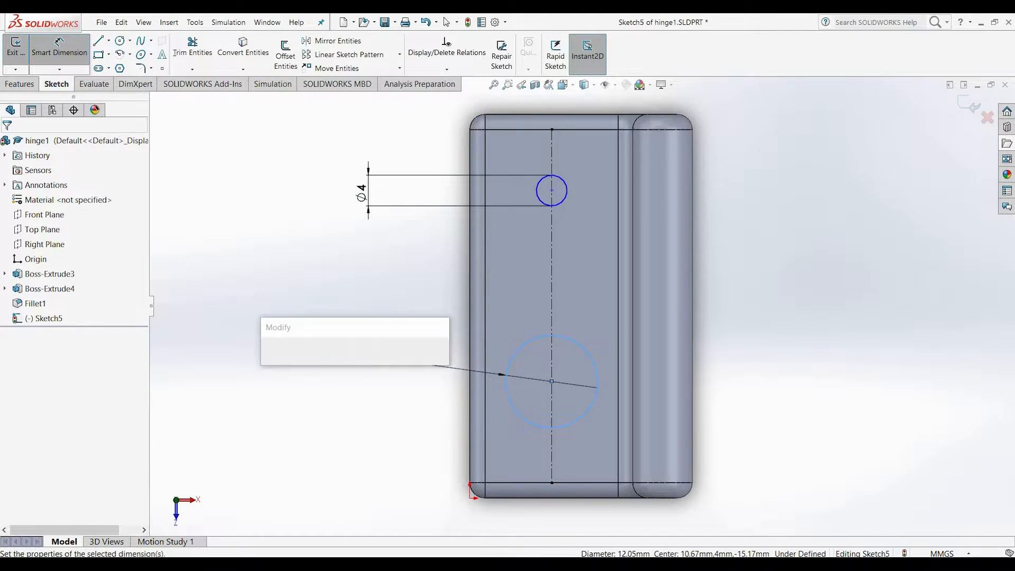
type("4")
key("Return")
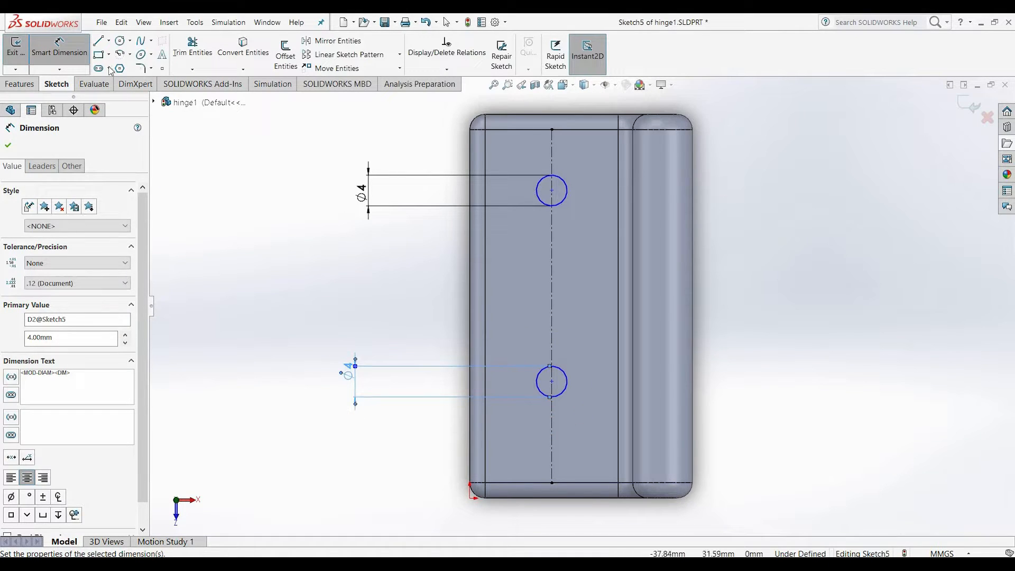
Step: Dimension the upper circle's centre 15 mm from the plate's upper short edge
left_click(553, 130)
left_click(521, 117)
left_click(294, 143)
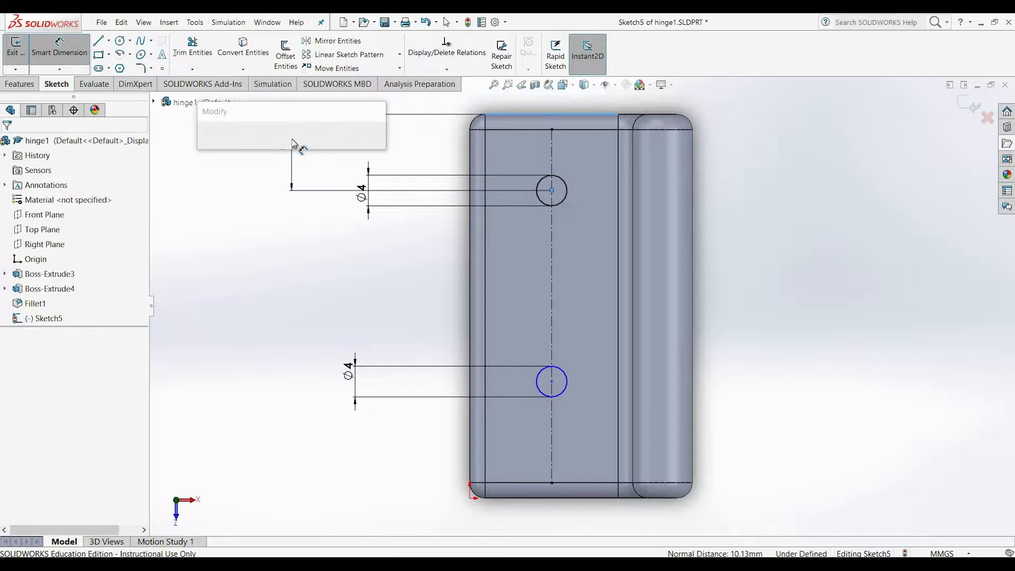
key("Return")
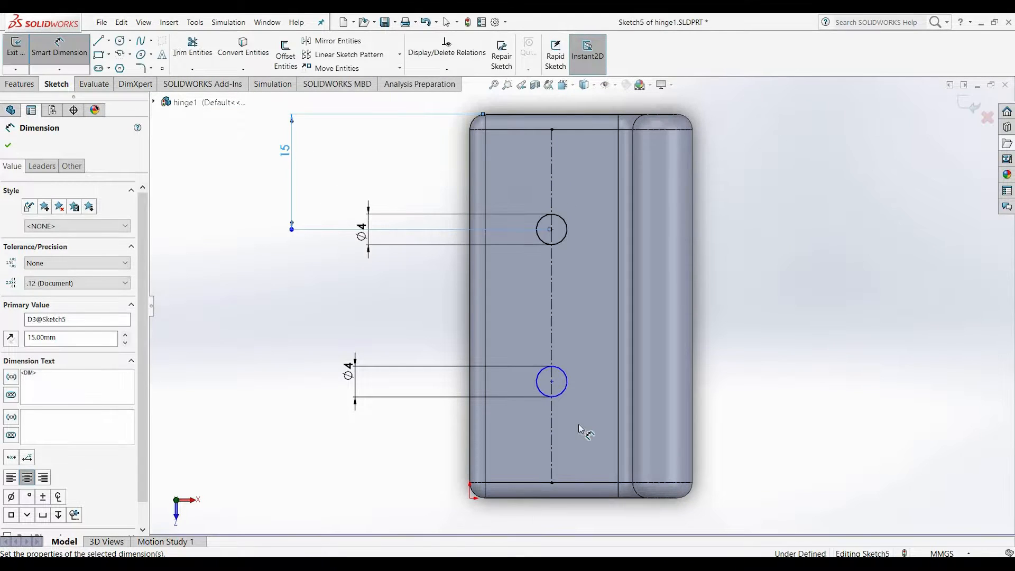
Step: Dimension the lower circle's centre 15 mm from the plate's lower short edge
left_click(551, 381)
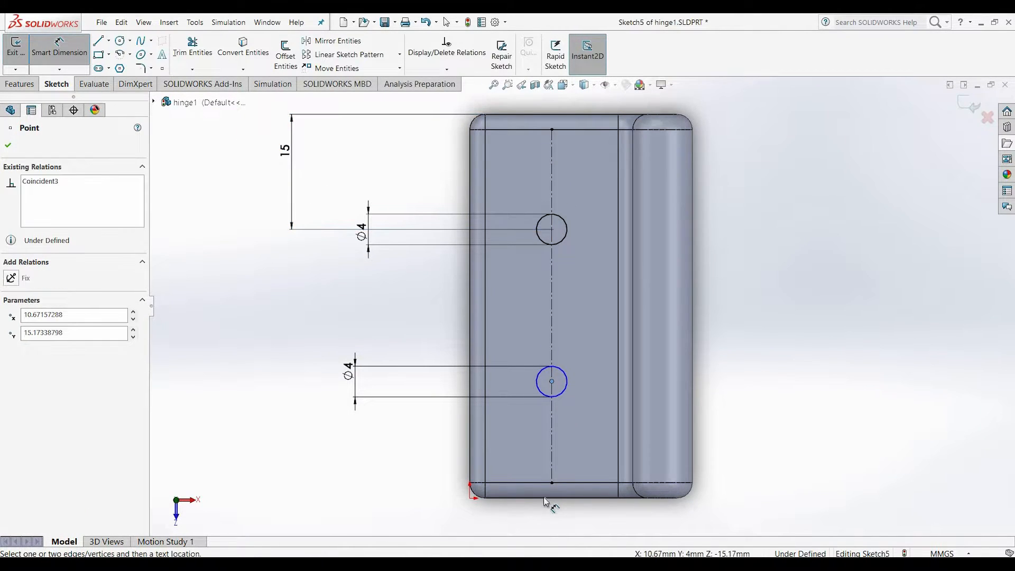
left_click(548, 498)
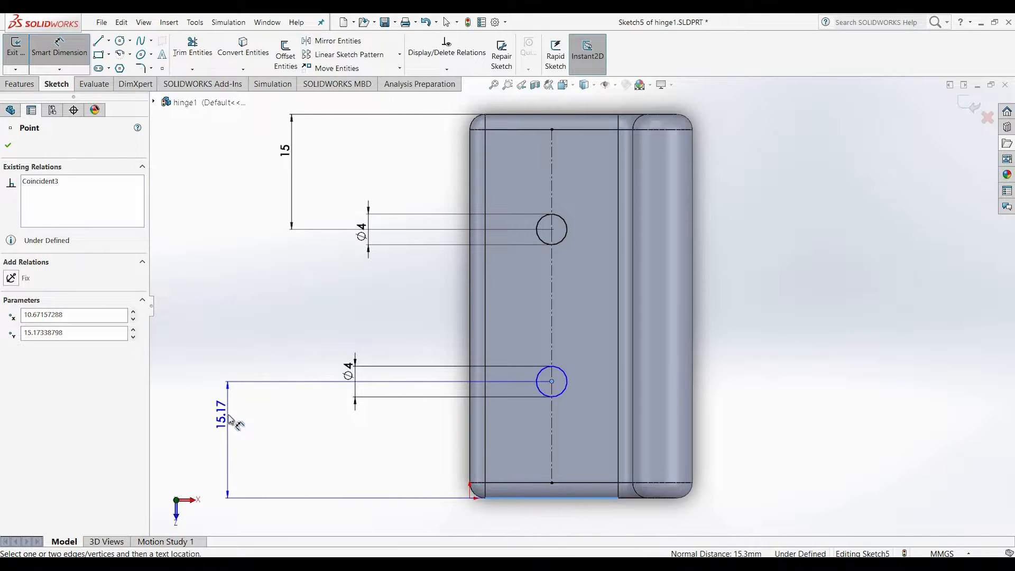
left_click(231, 419)
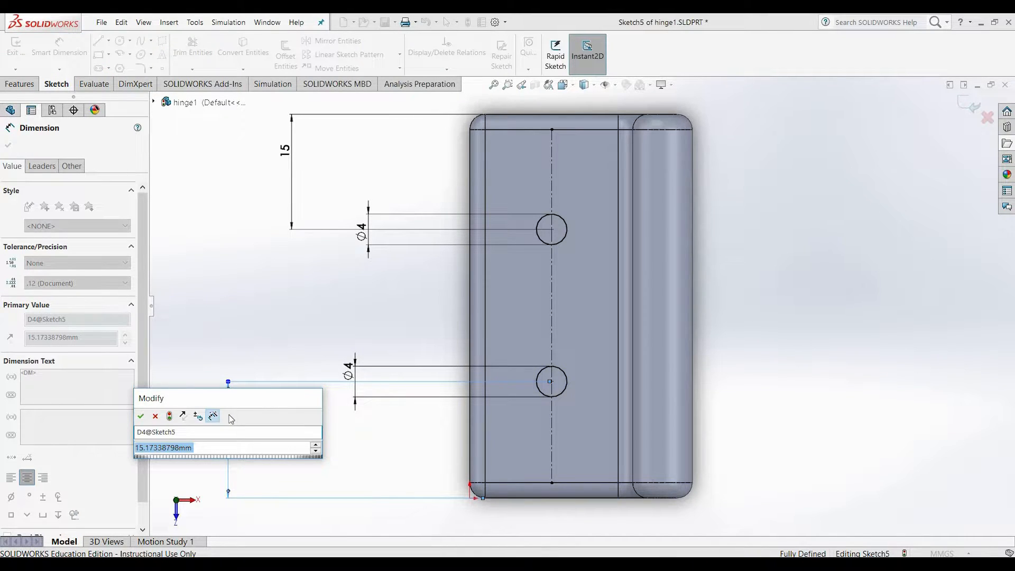
type("15")
key("Return")
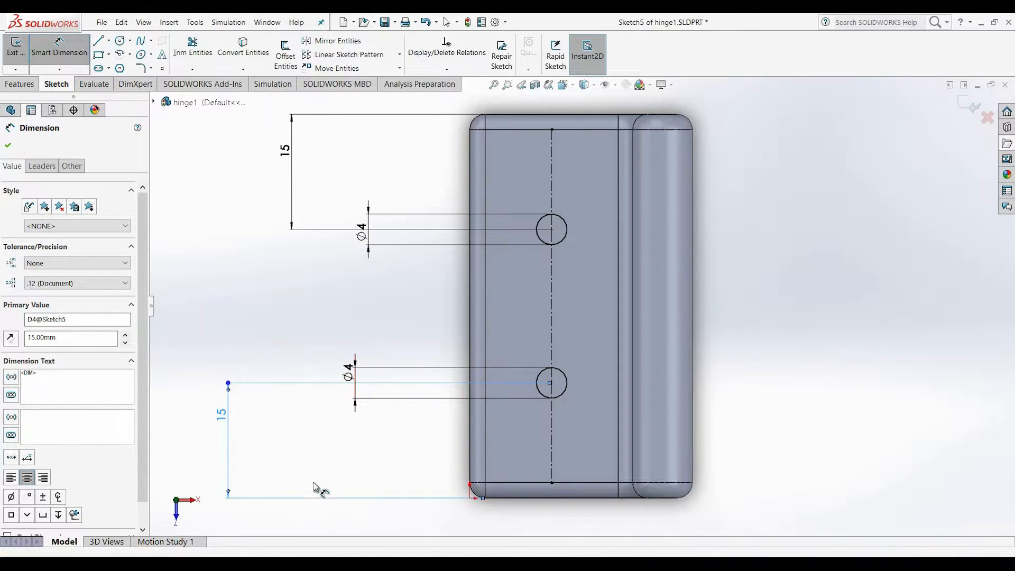
left_click(272, 313)
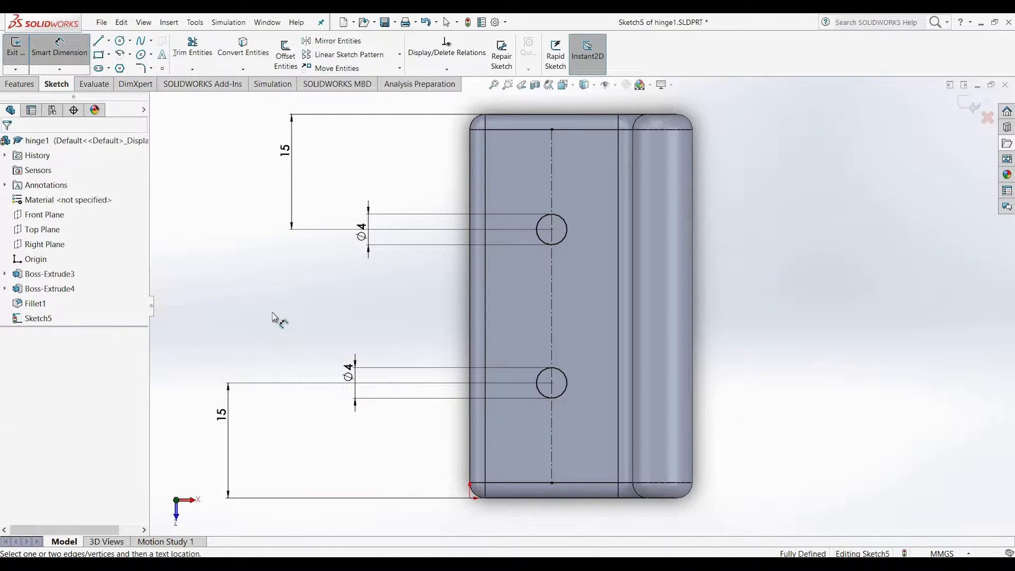
Step: Cut both circles through the plate with an Extruded Cut using the Through All end condition
left_click(21, 86)
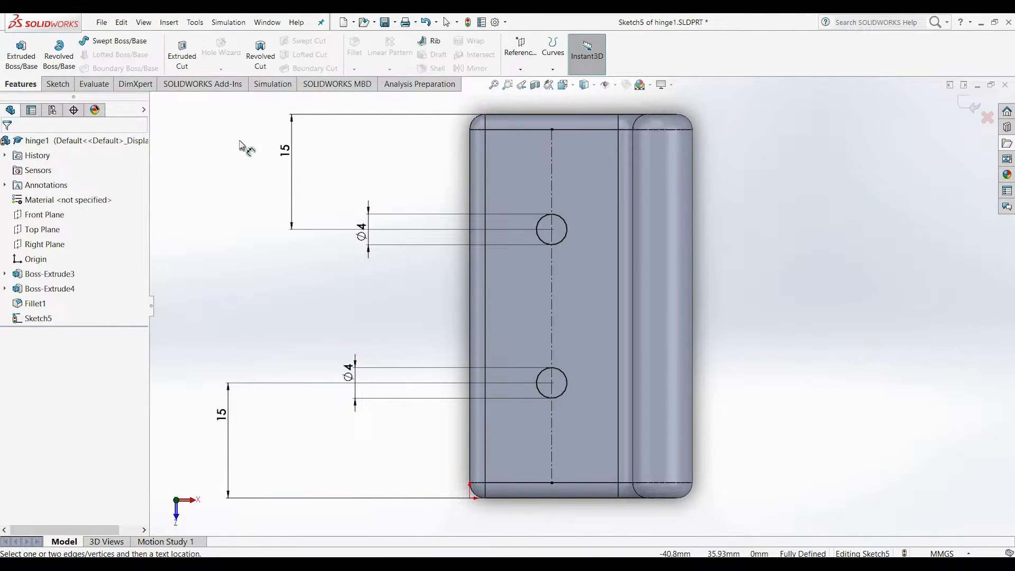
left_click(185, 58)
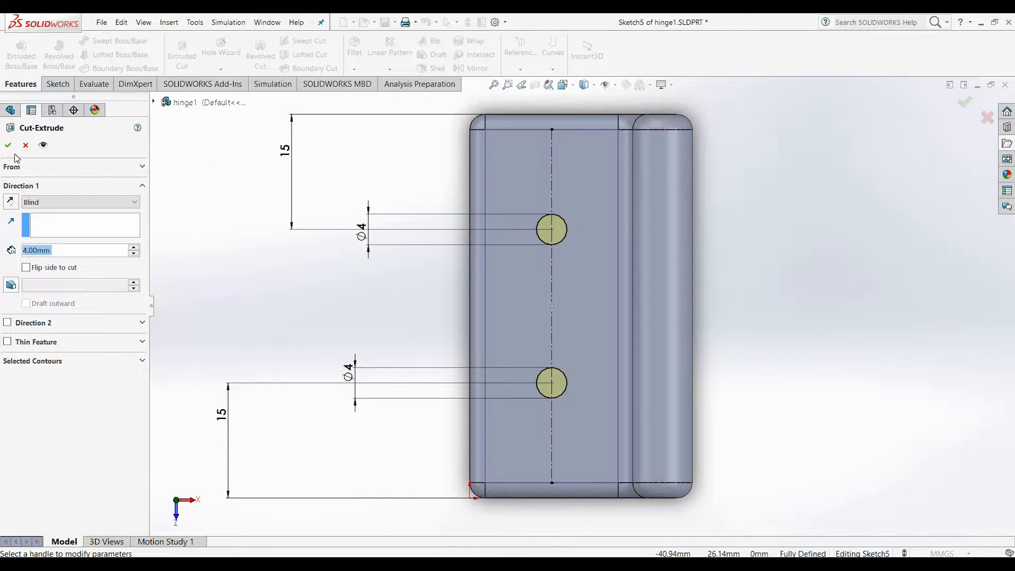
left_click(56, 200)
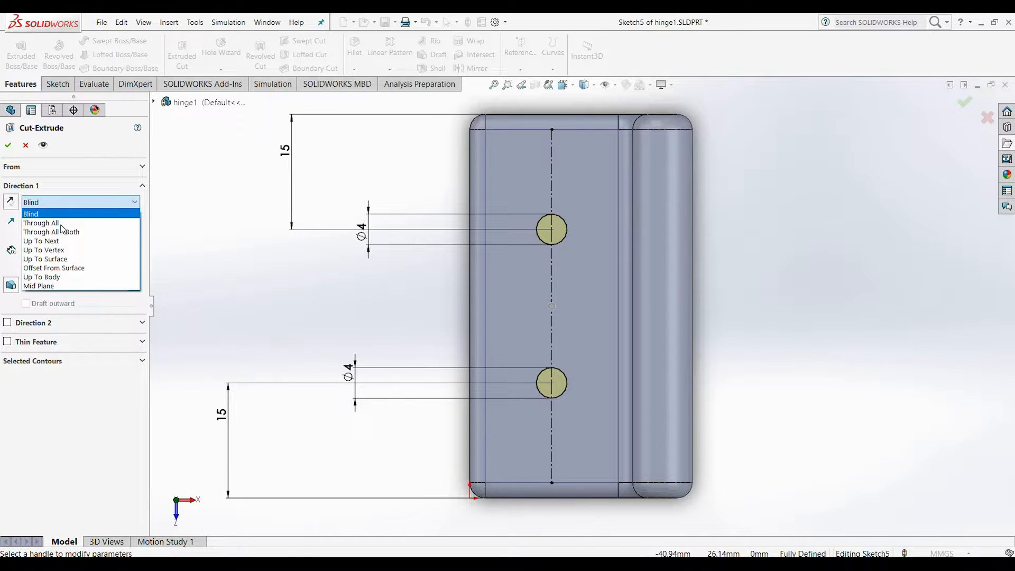
left_click(39, 211)
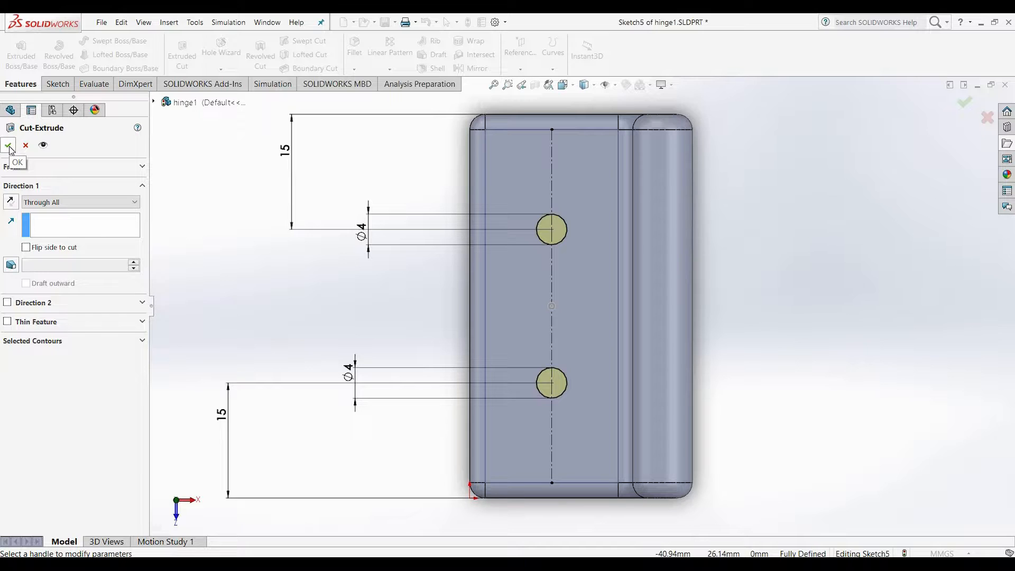
left_click(8, 147)
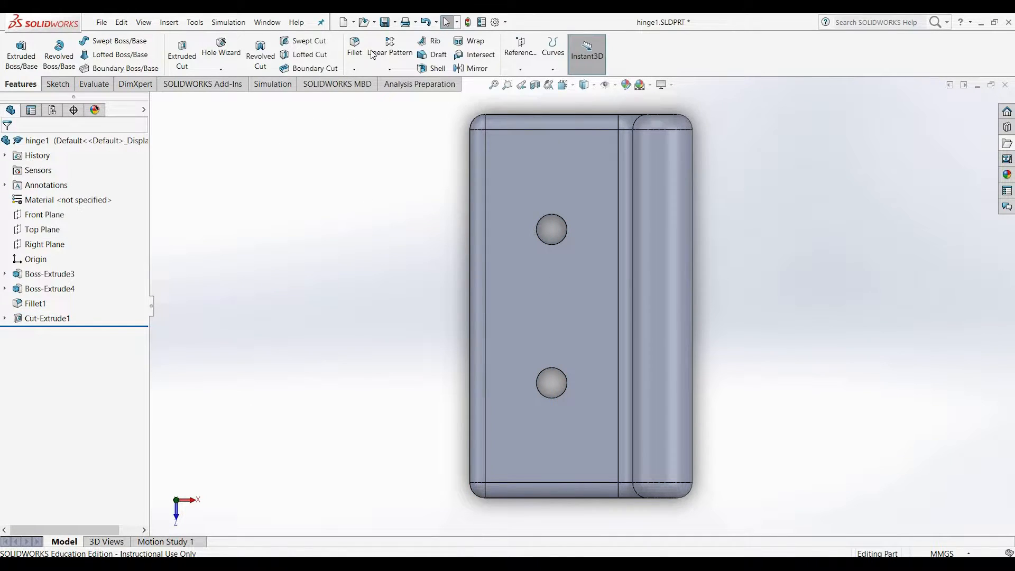
Step: Chamfer the top edges of both screw holes with a 2 mm distance at 45 degrees
left_click(354, 70)
left_click(378, 96)
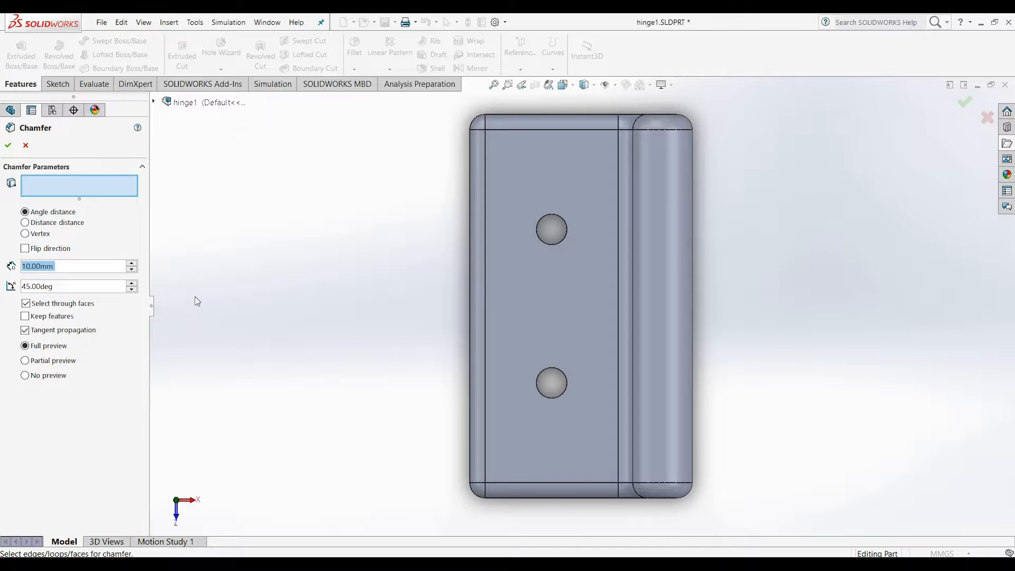
type("2")
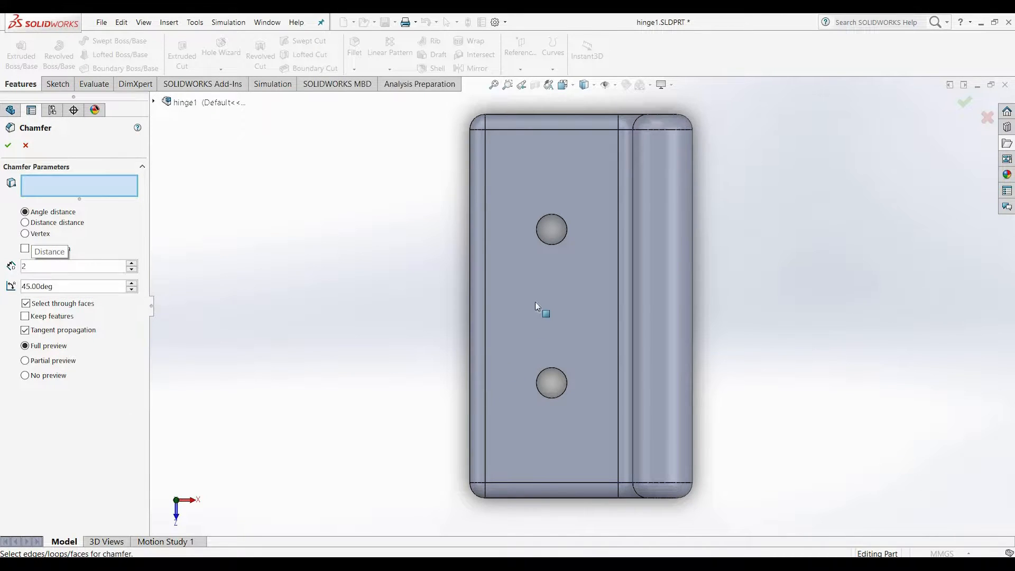
left_click(100, 181)
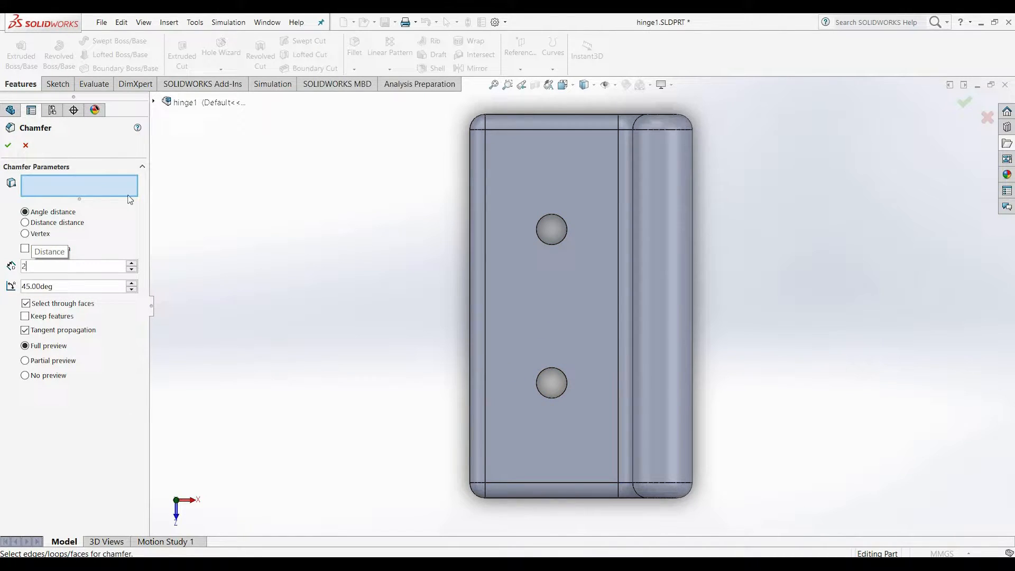
left_click(554, 245)
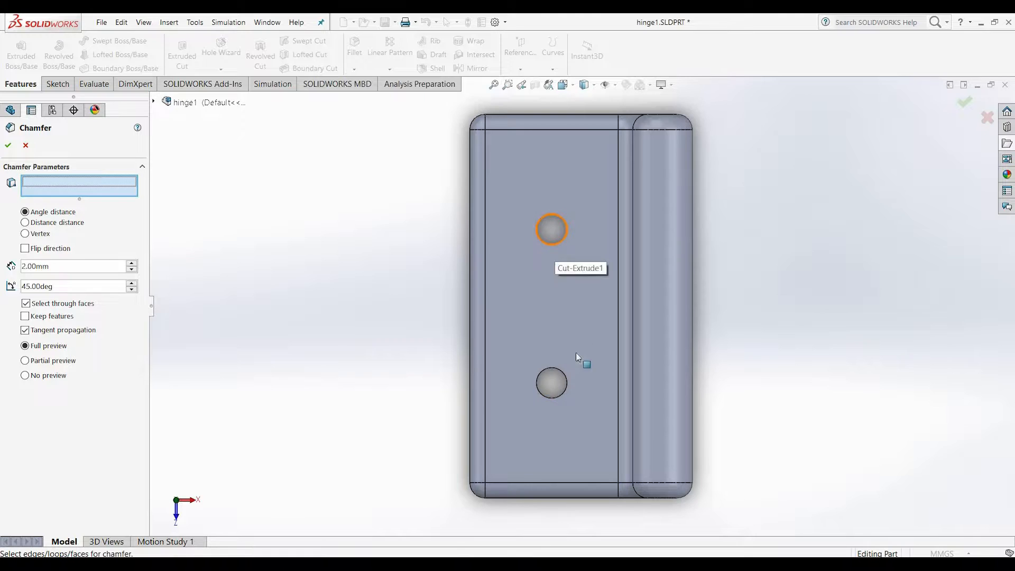
left_click(567, 386)
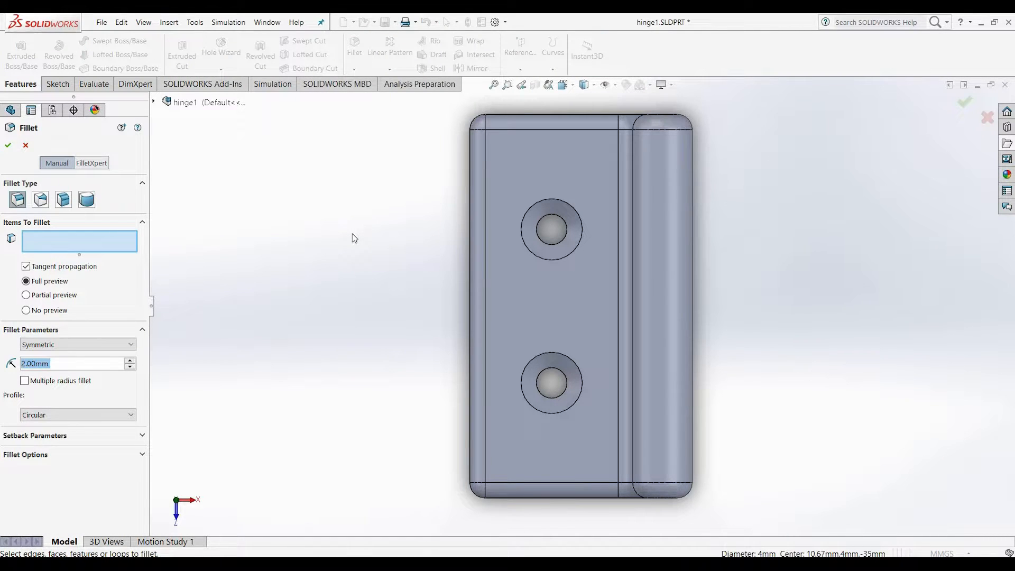
Step: Fillet the inner edges of both countersinks and the two hole edges on the plate's underside with a 1 mm radius
type("1")
key("Return")
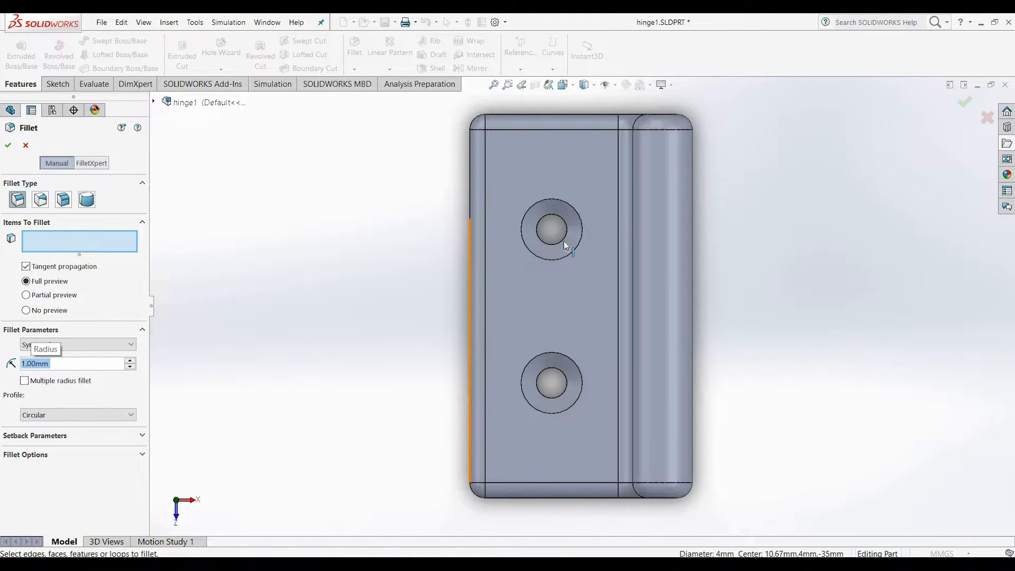
left_click(562, 246)
left_click(566, 375)
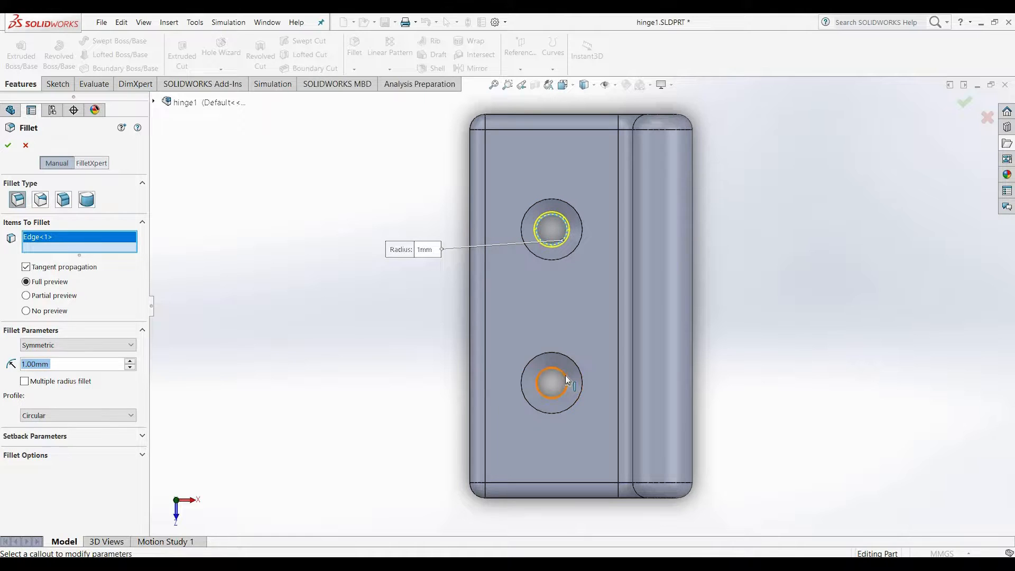
middle_click_drag(462, 335, 584, 250)
left_click(581, 253)
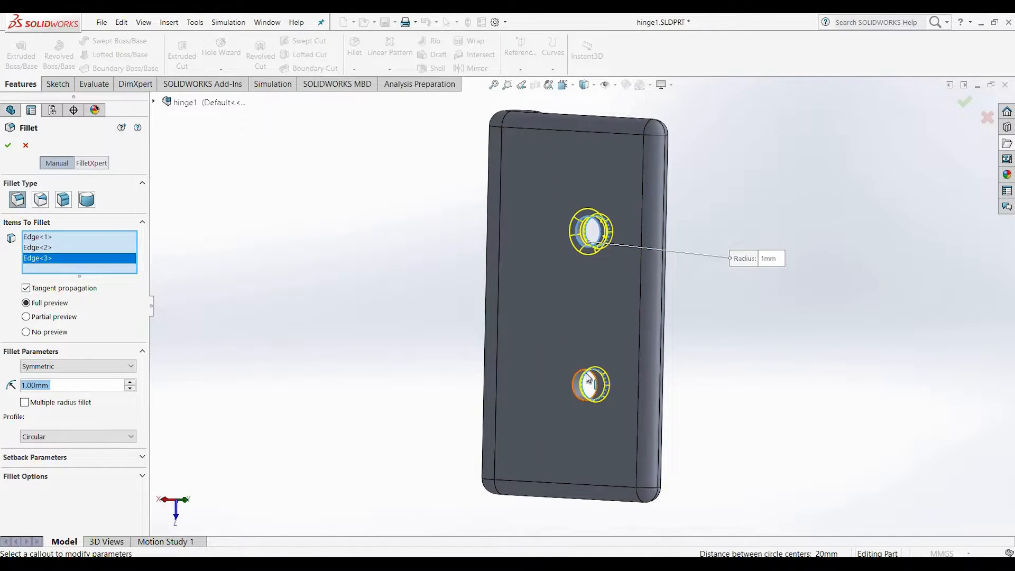
left_click(583, 375)
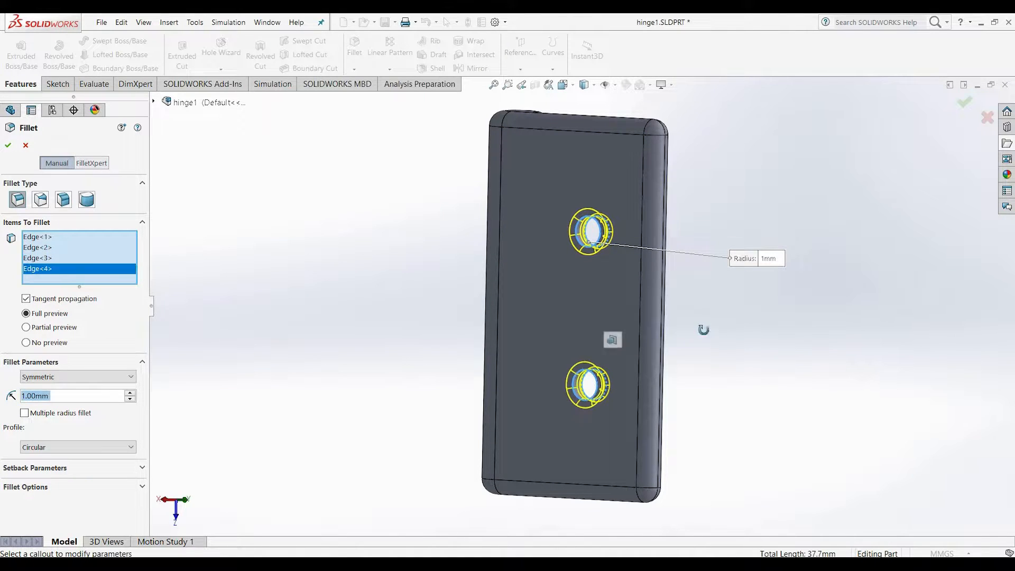
middle_click_drag(574, 321, 521, 335)
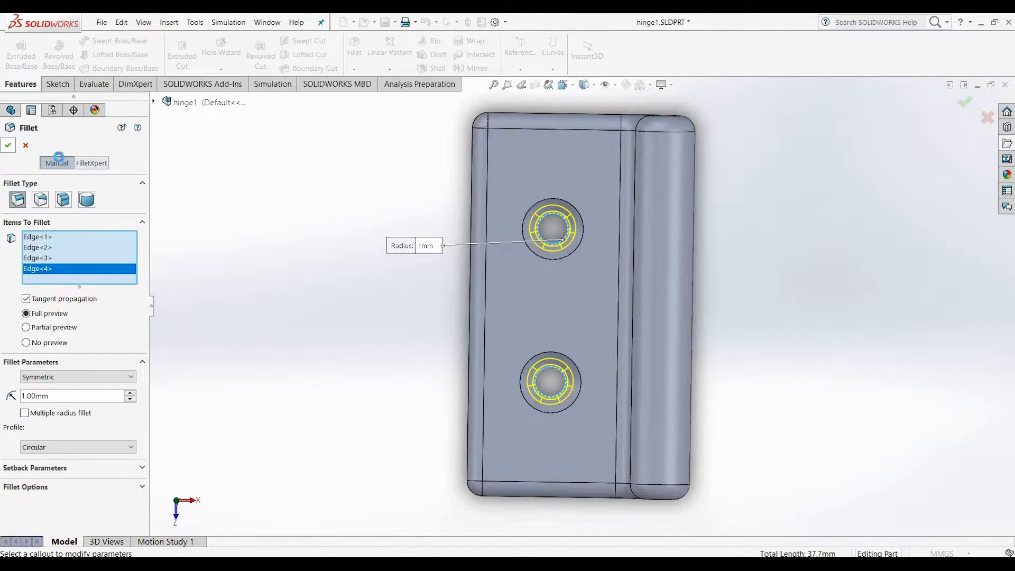
Step: Fillet the outer rims of both countersinks on the plate's top face with a 2 mm radius
left_click(359, 54)
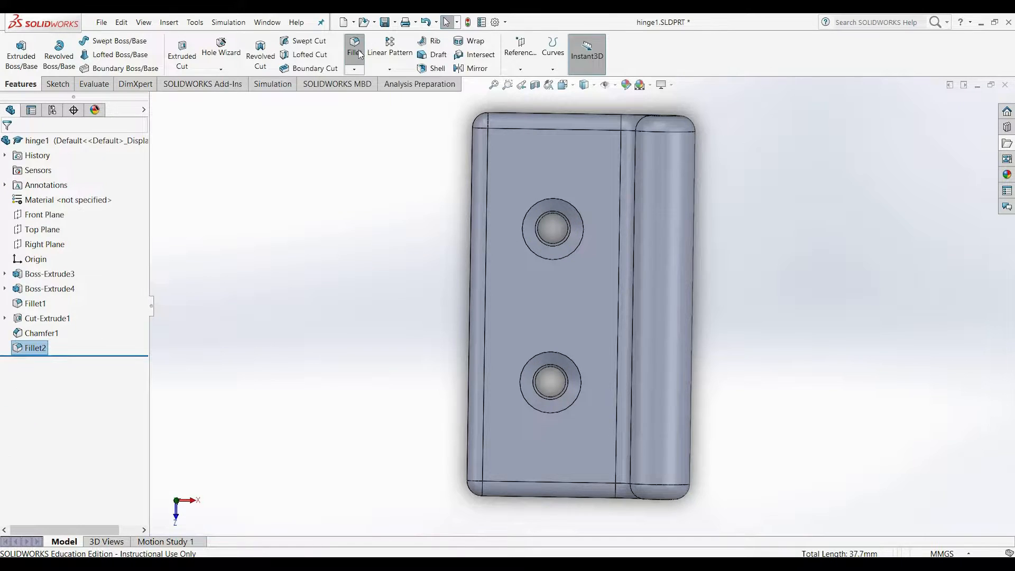
left_click(562, 259)
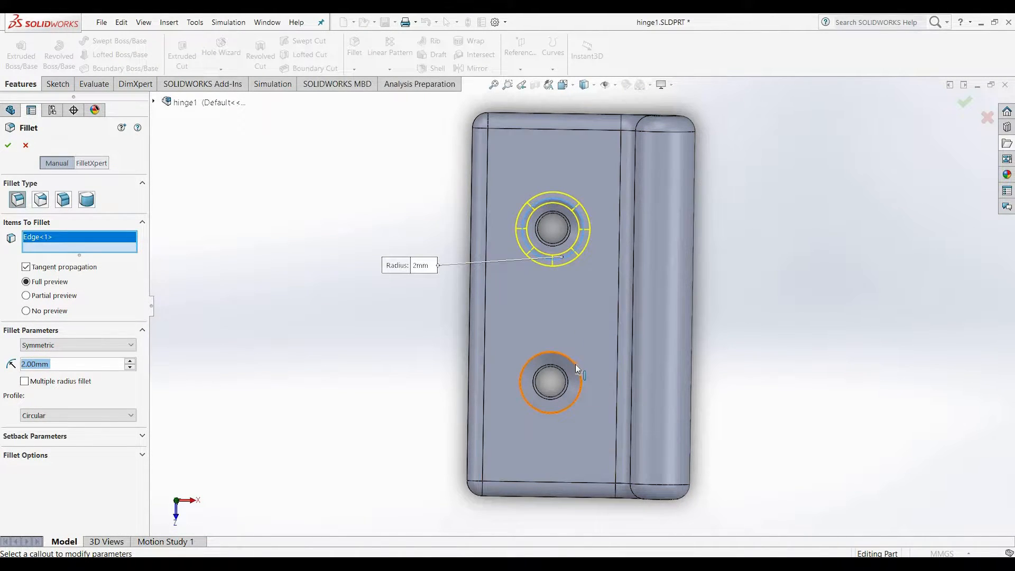
left_click(577, 367)
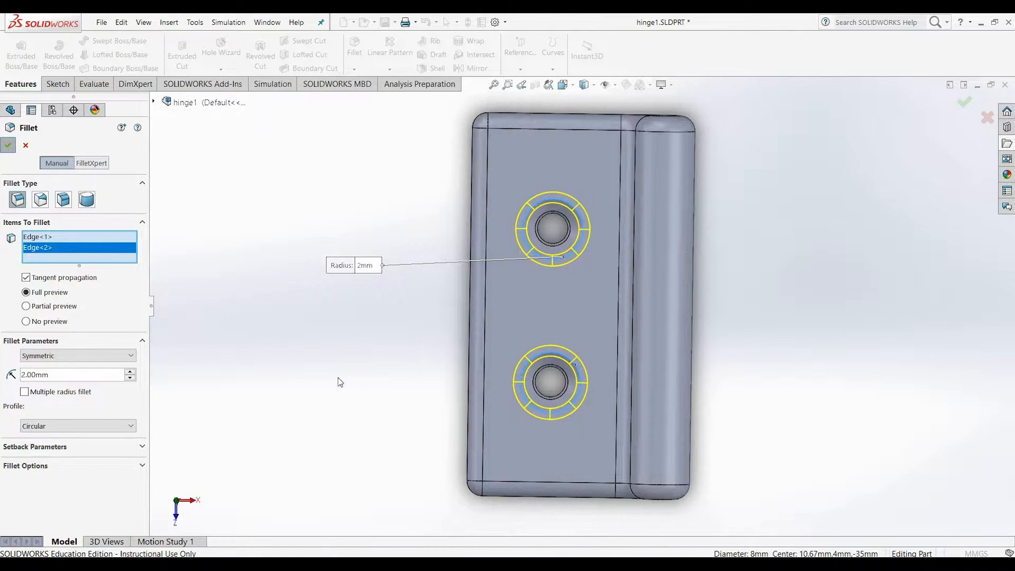
key("Return")
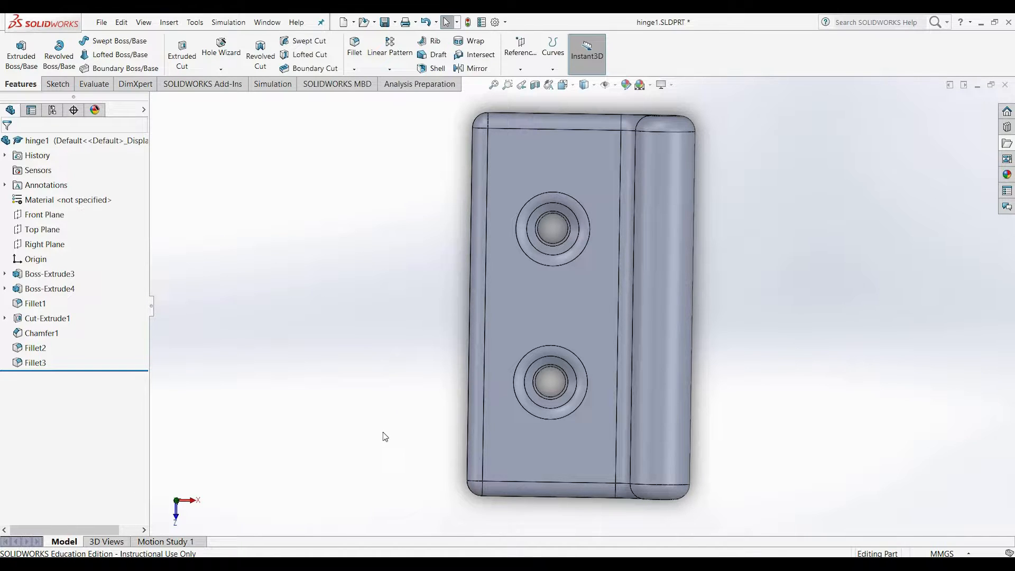
Step: Save the finished hinge leaf through Save As as hinge1.SLDPRT in the demo folder
middle_click_drag(381, 412, 460, 350)
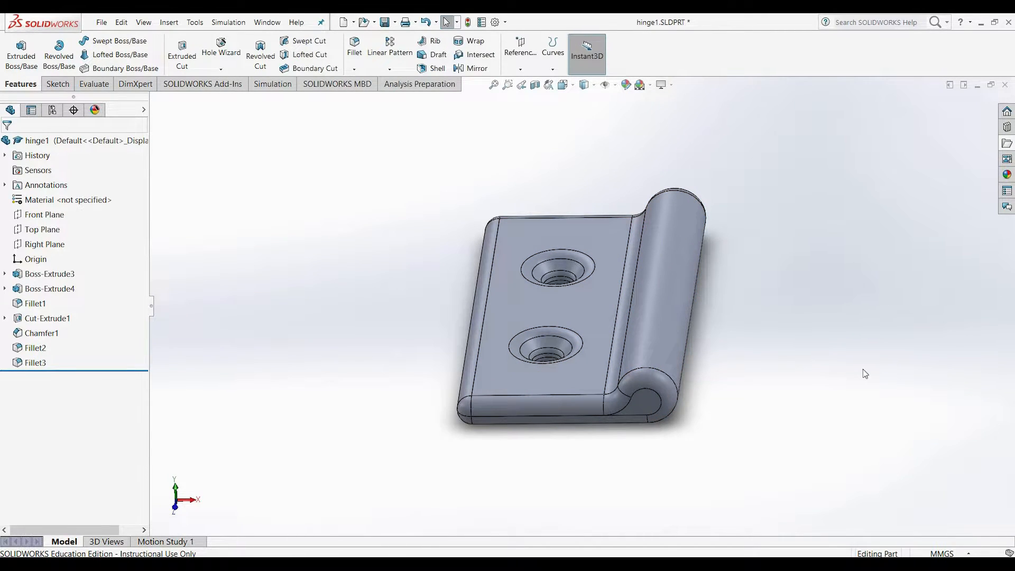
left_click(102, 22)
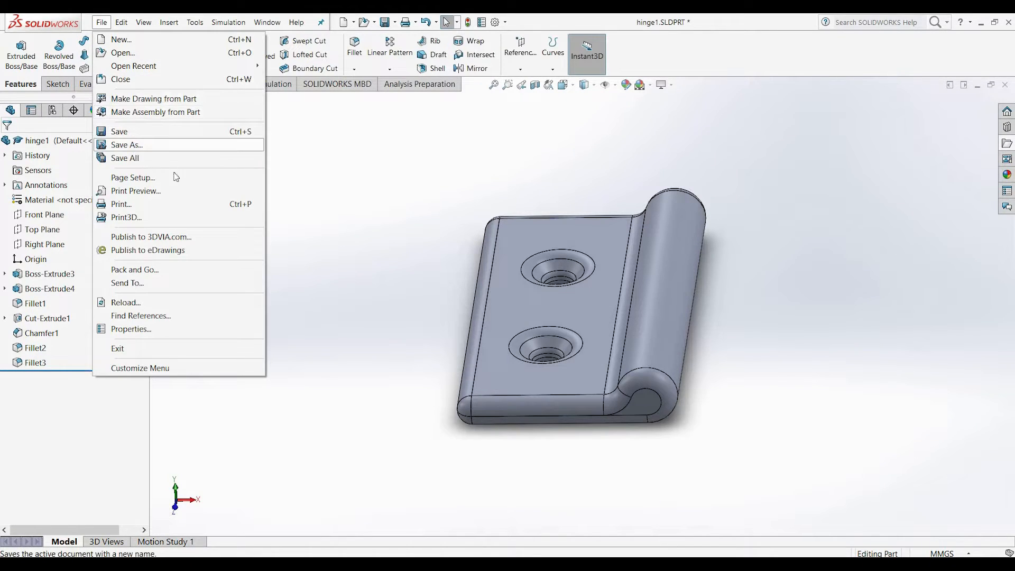
left_click(119, 143)
left_click(424, 297)
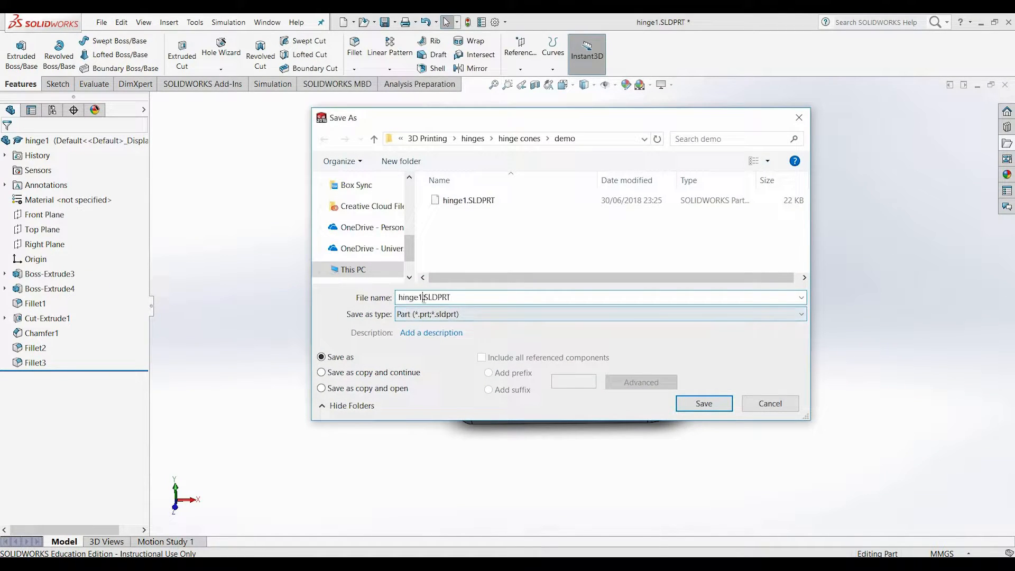
left_click(709, 411)
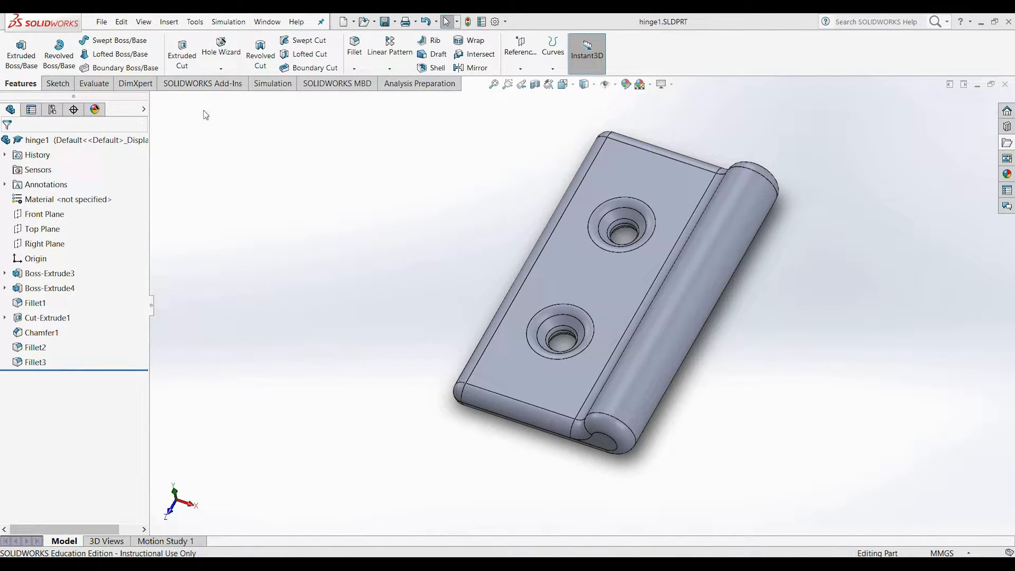
Step: Create a reference plane offset 10 mm inward from the flat end face of the barrel, with the offset flipped
left_click(516, 69)
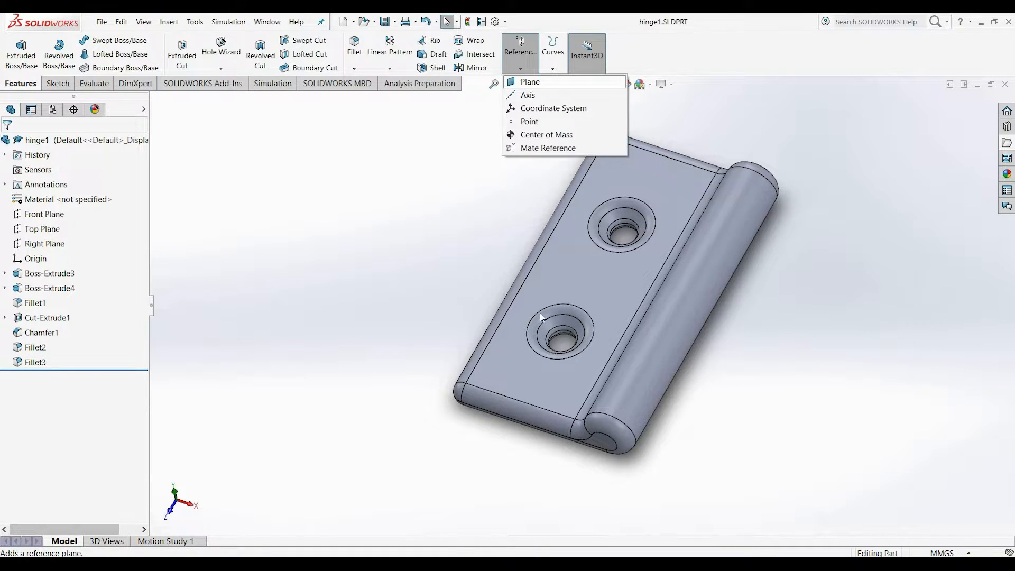
left_click(528, 82)
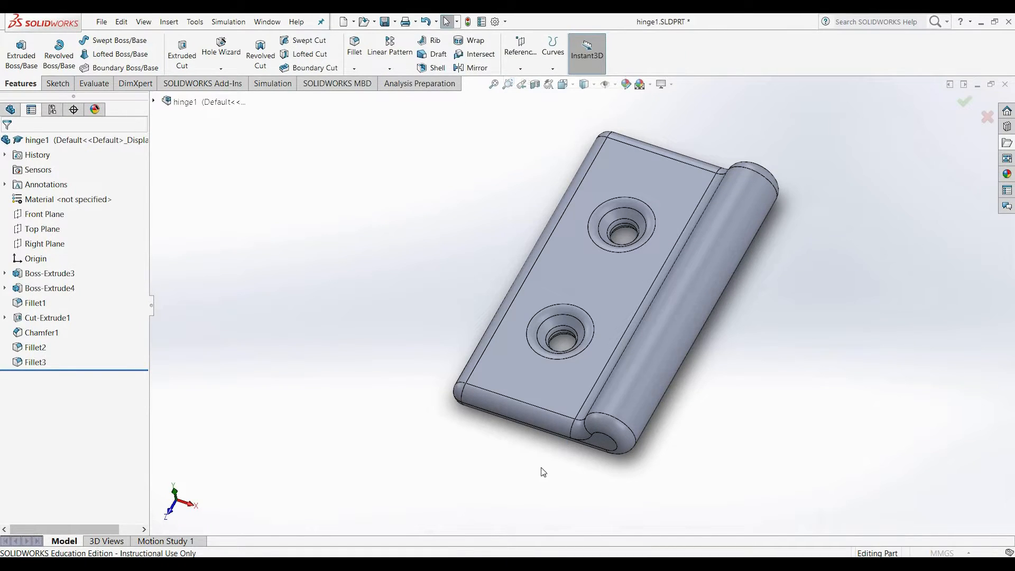
left_click(602, 444)
type("10")
key("Return")
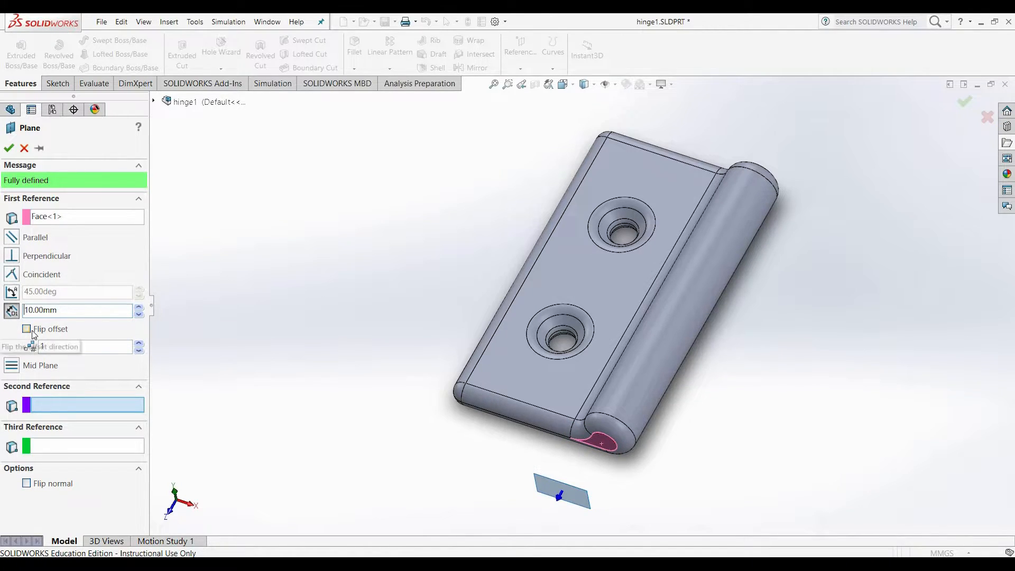
left_click(31, 330)
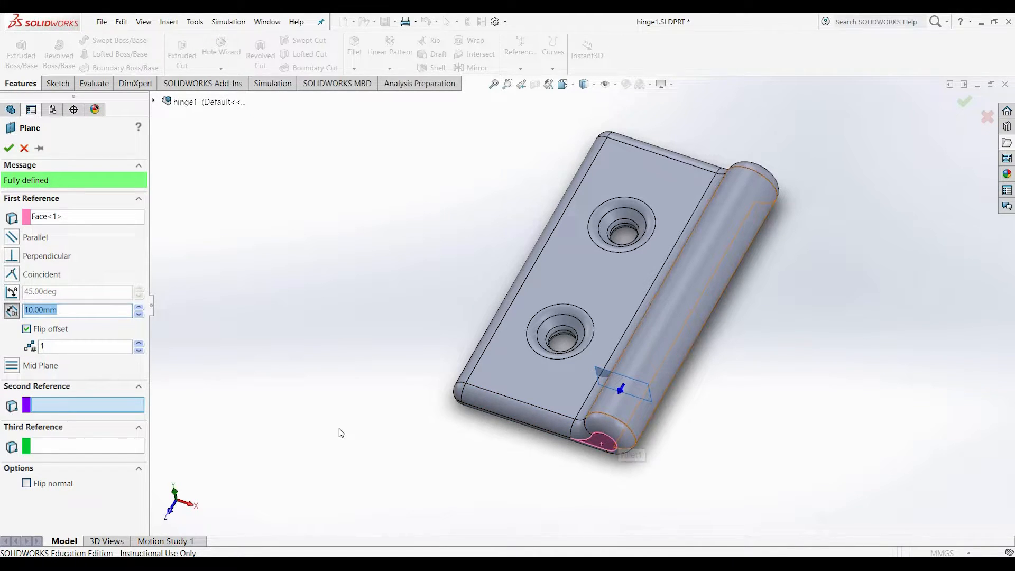
left_click(8, 149)
Step: Start a sketch on the new plane and draw a circle about 10.88 mm in diameter centred on the barrel axis
left_click(9, 53)
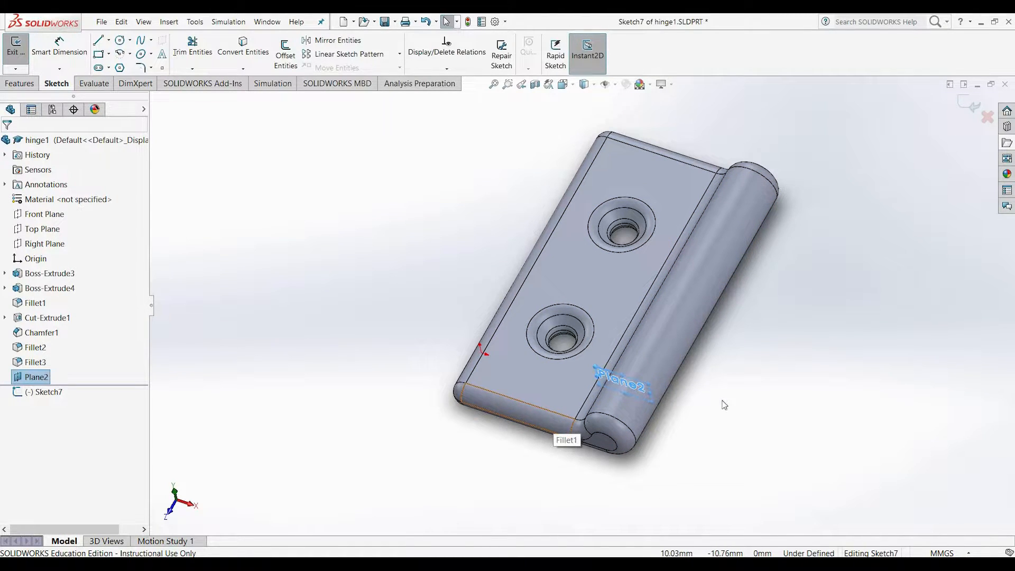
key("space")
left_click(727, 376)
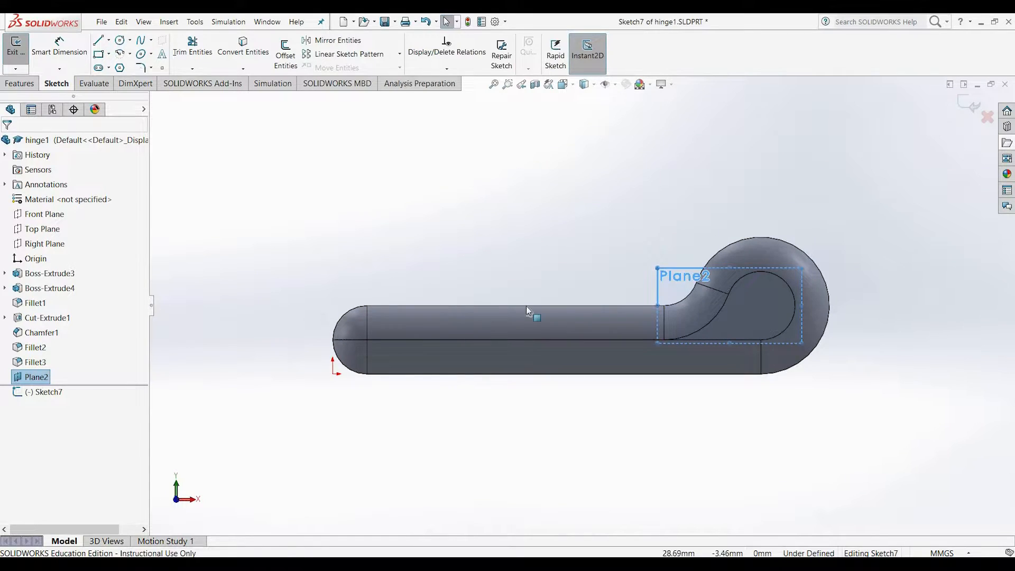
left_click(98, 83)
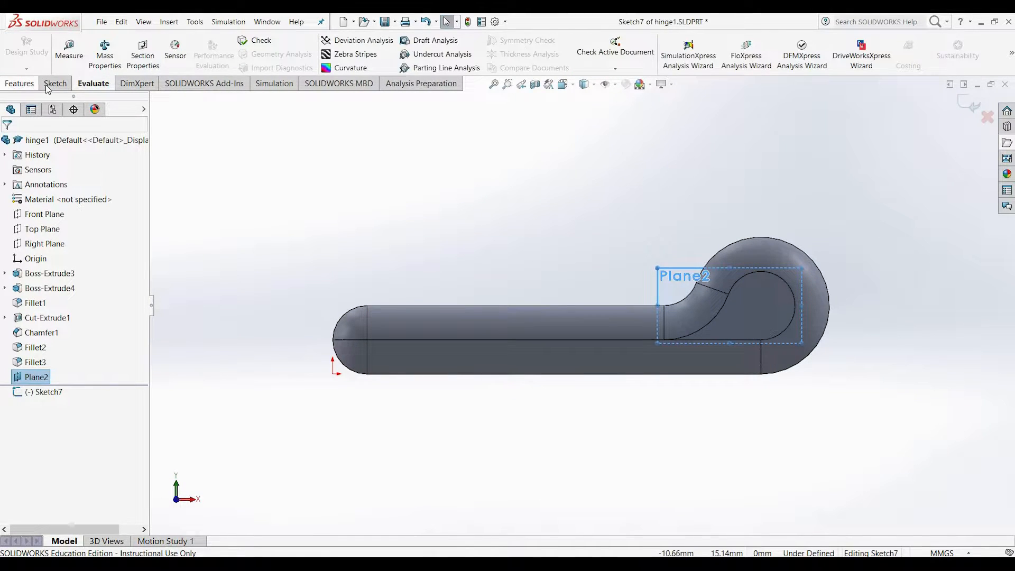
left_click(55, 83)
left_click(120, 41)
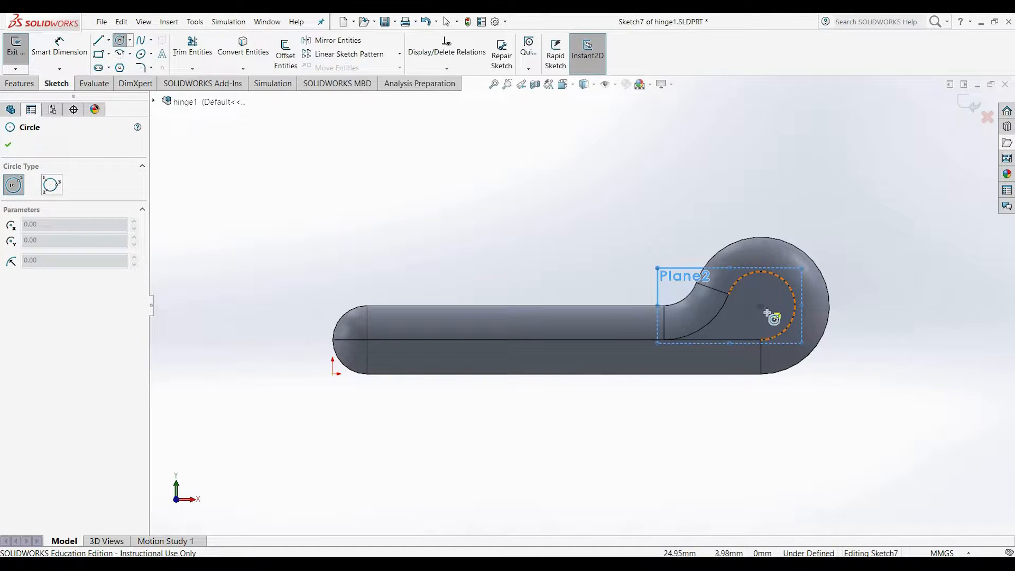
left_click(761, 306)
left_click(668, 306)
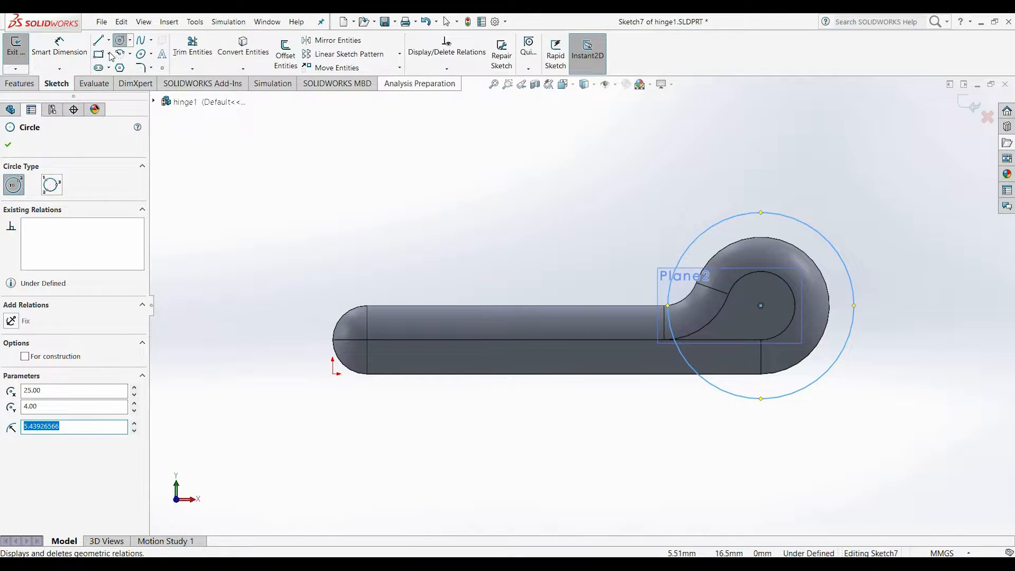
Step: Dimension the circle's diameter as 8.8 mm
left_click(59, 48)
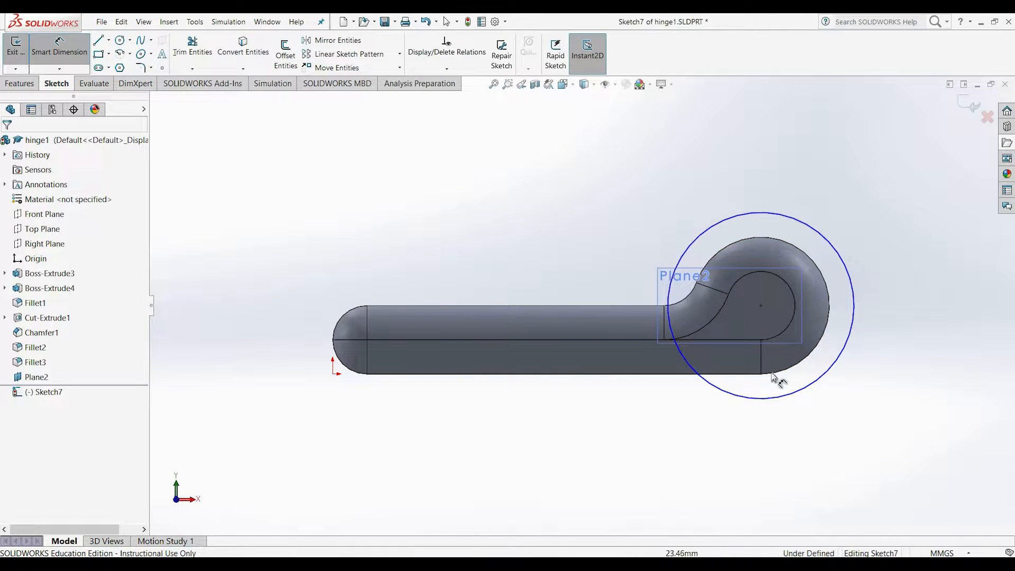
left_click(741, 215)
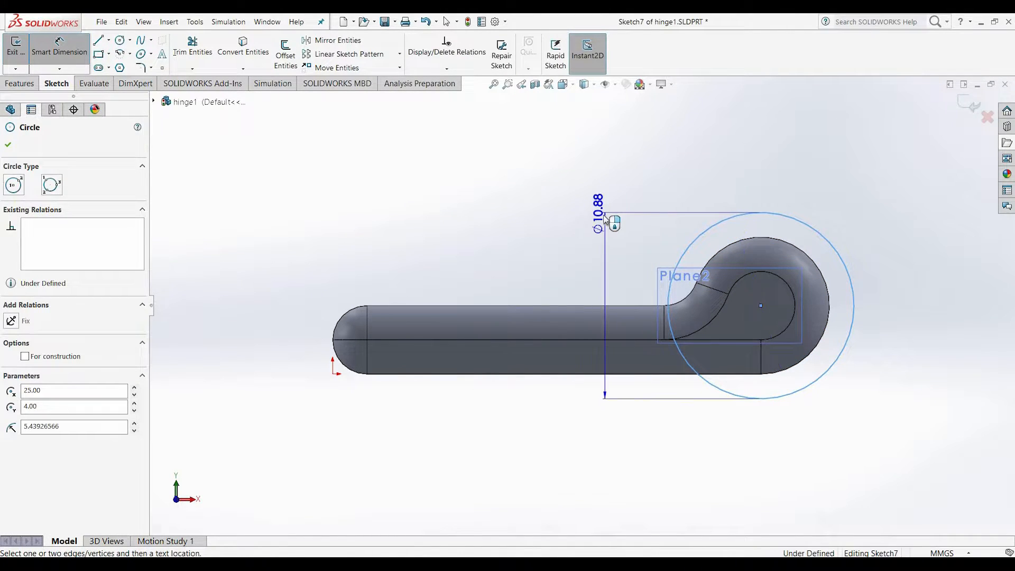
left_click(613, 221)
type("8.8")
key("Return")
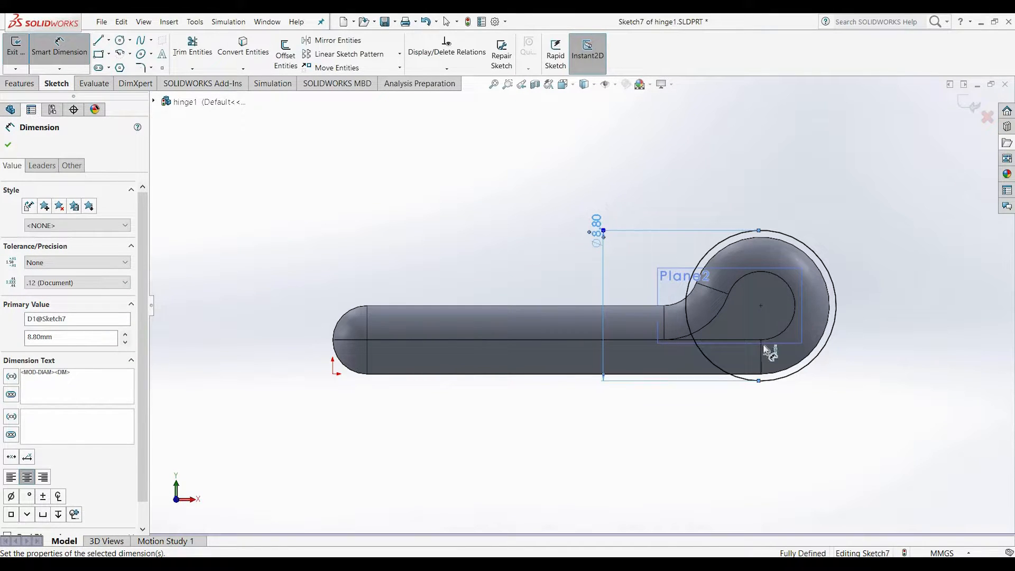
left_click(858, 363)
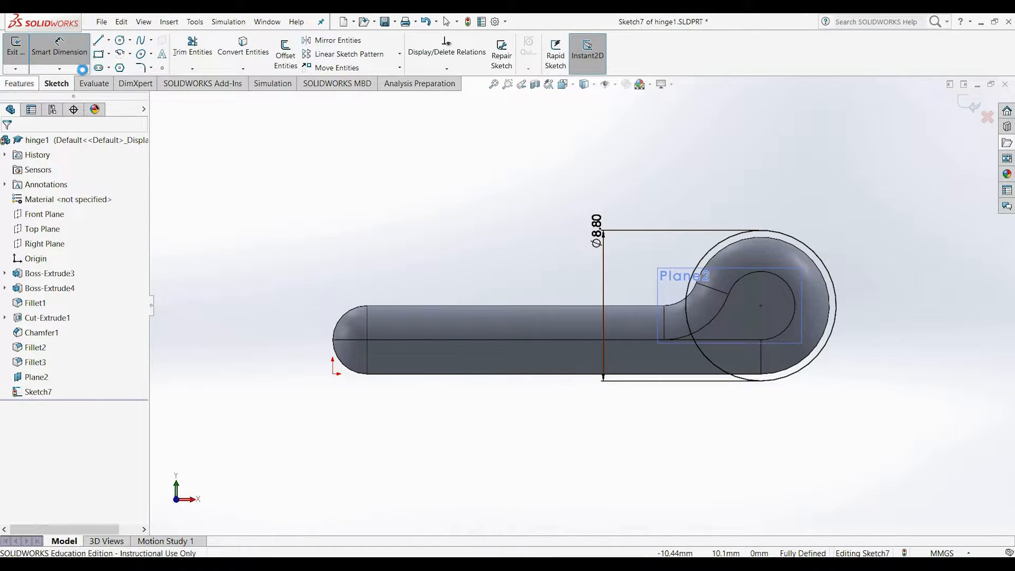
left_click(68, 57)
Step: Cut-extrude the 8.8 mm circle through the barrel with a blind depth of 10 mm
left_click(27, 86)
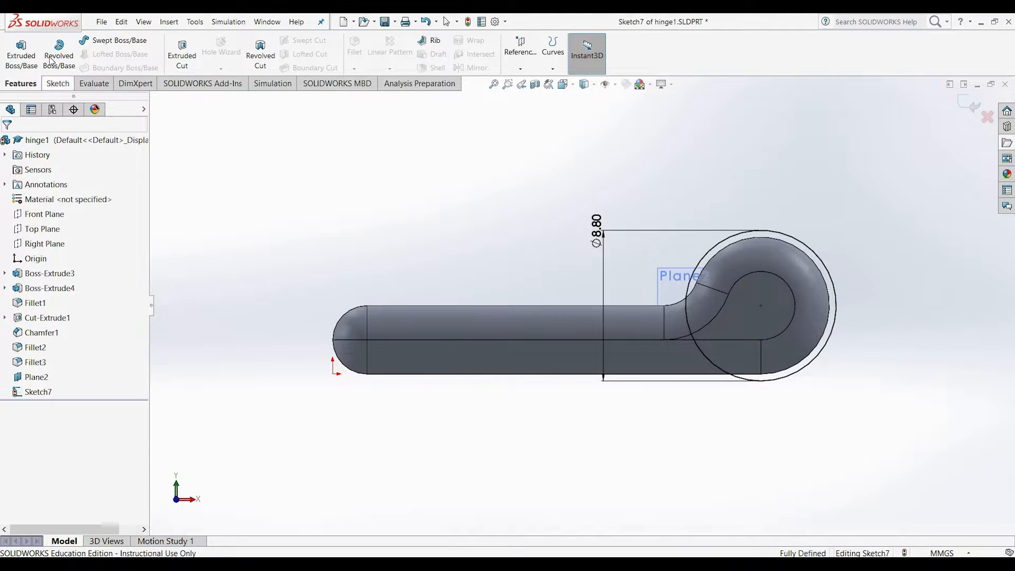
left_click(195, 52)
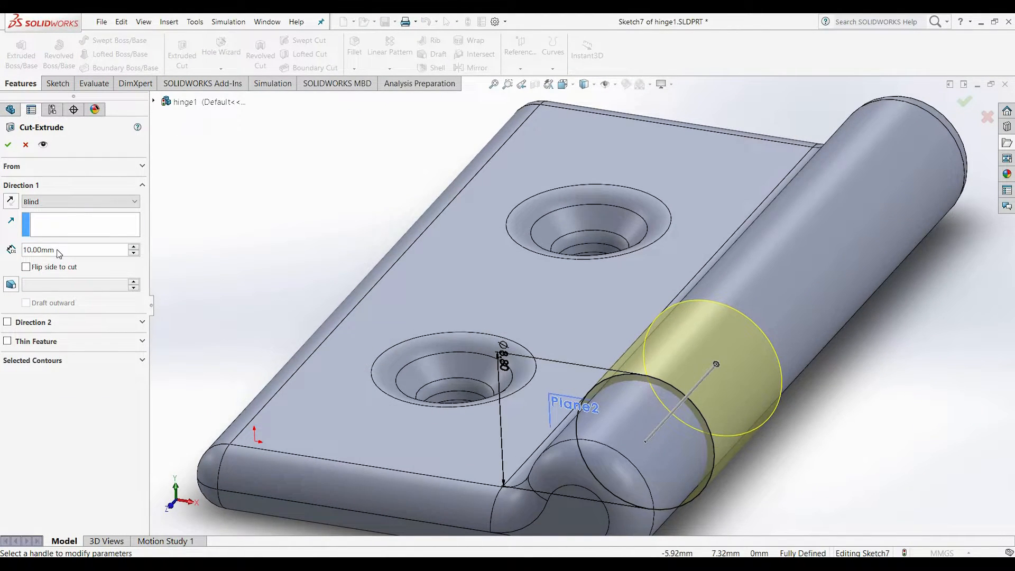
left_click(9, 143)
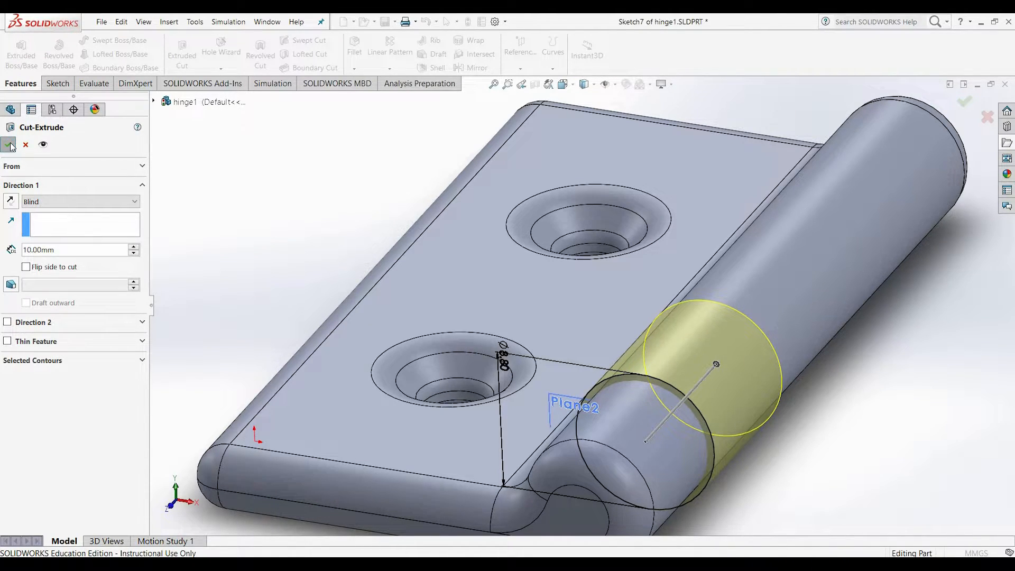
left_click(838, 433)
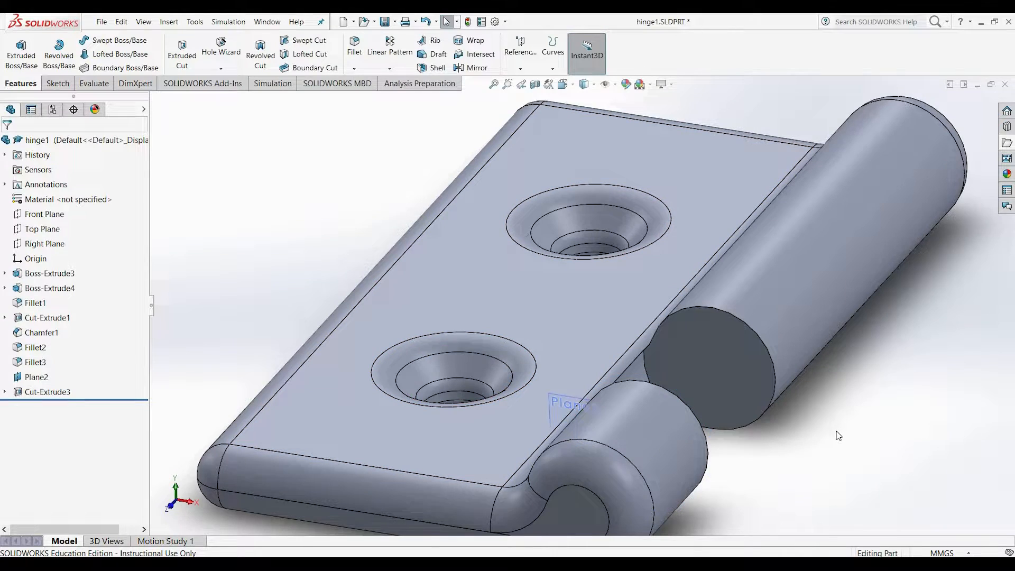
Step: Set up a linear pattern of the barrel cut, using the long straight edge between plate and barrel as the direction
key("z")
key("z")
key("z")
left_click(393, 69)
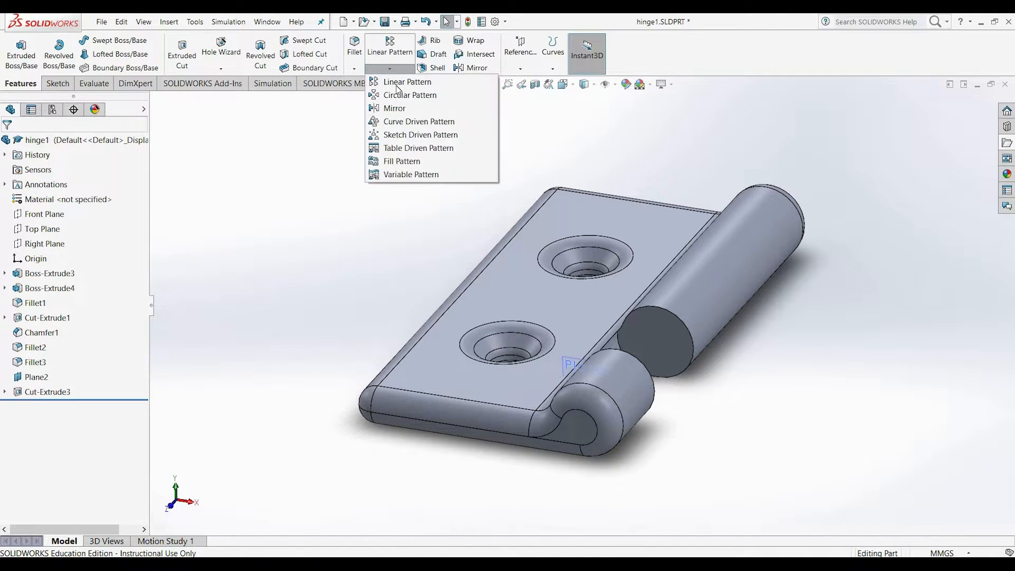
left_click(400, 84)
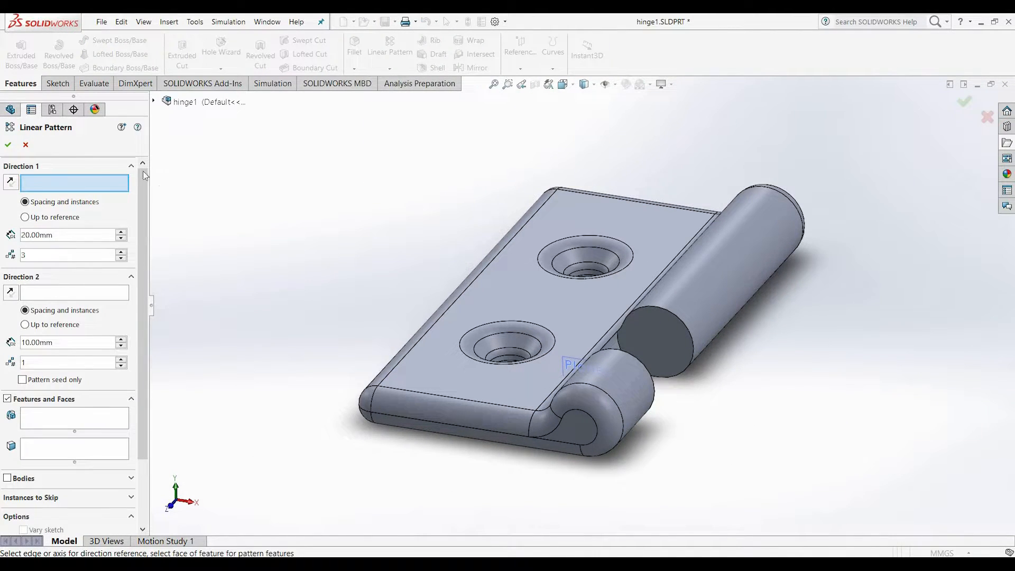
middle_click_drag(791, 391, 678, 307)
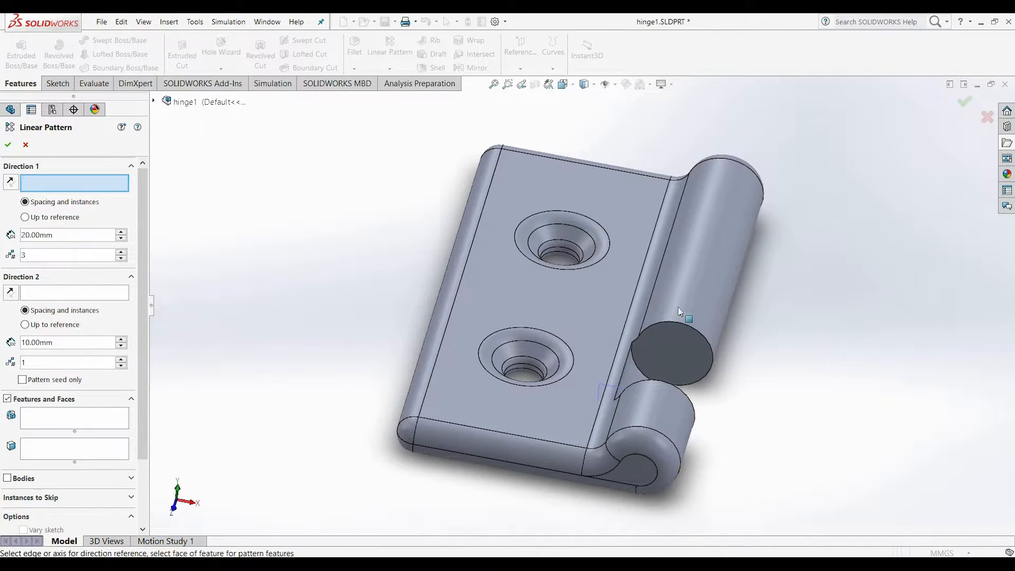
left_click(654, 286)
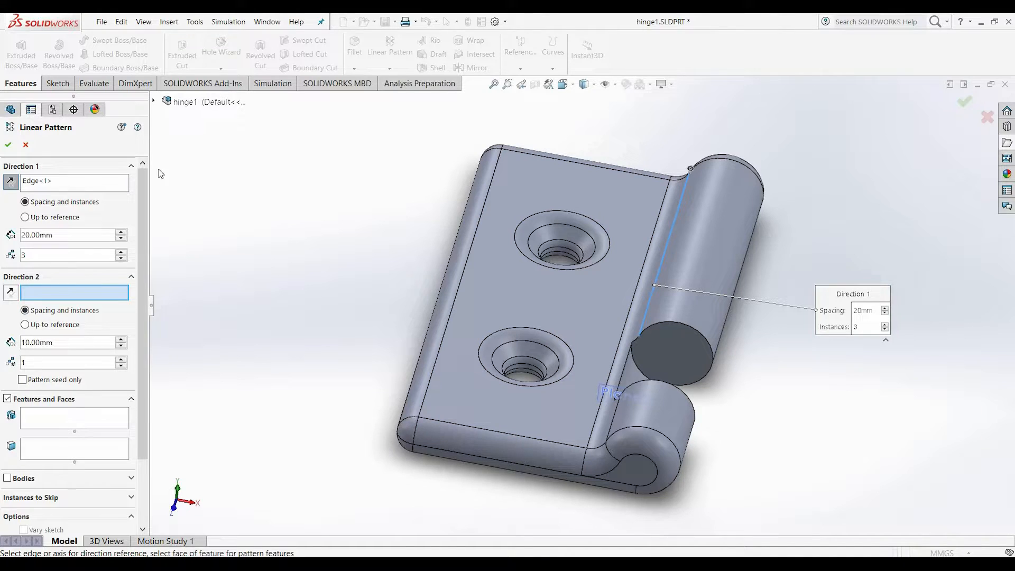
left_click(155, 102)
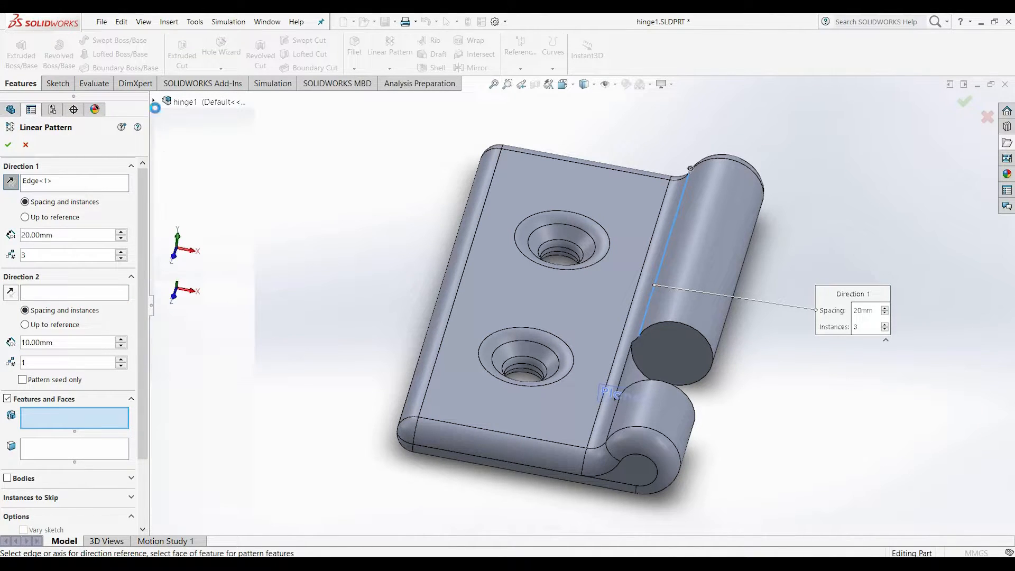
left_click(214, 357)
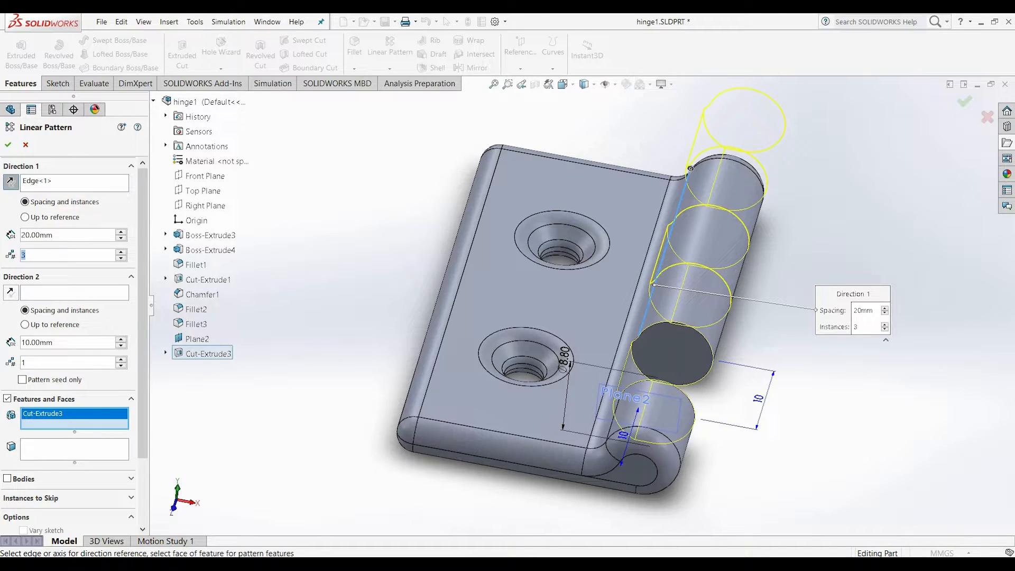
Step: Set the barrel-cut pattern to 2 instances at 20 mm spacing and create it
left_click(29, 234)
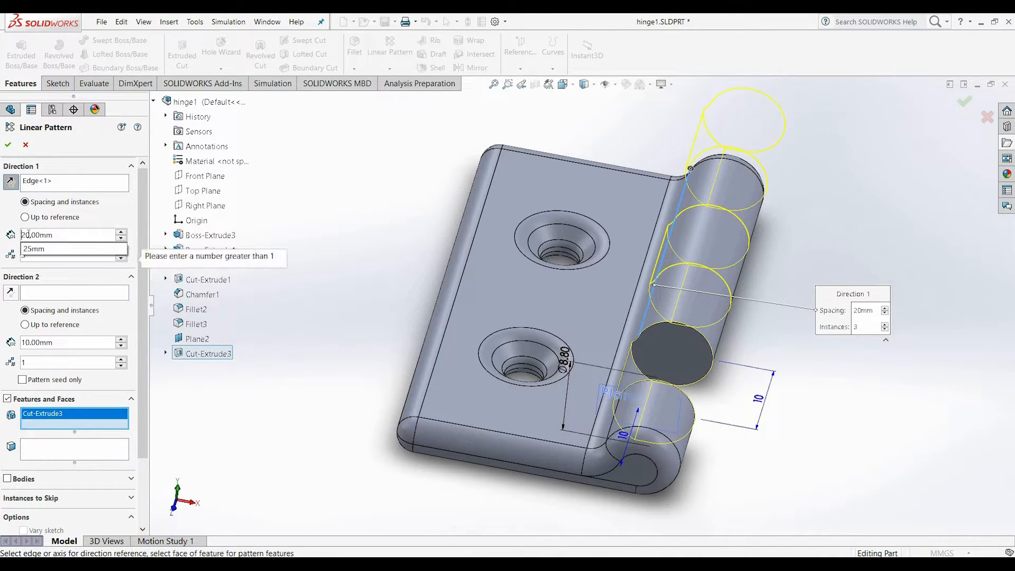
left_click(62, 239)
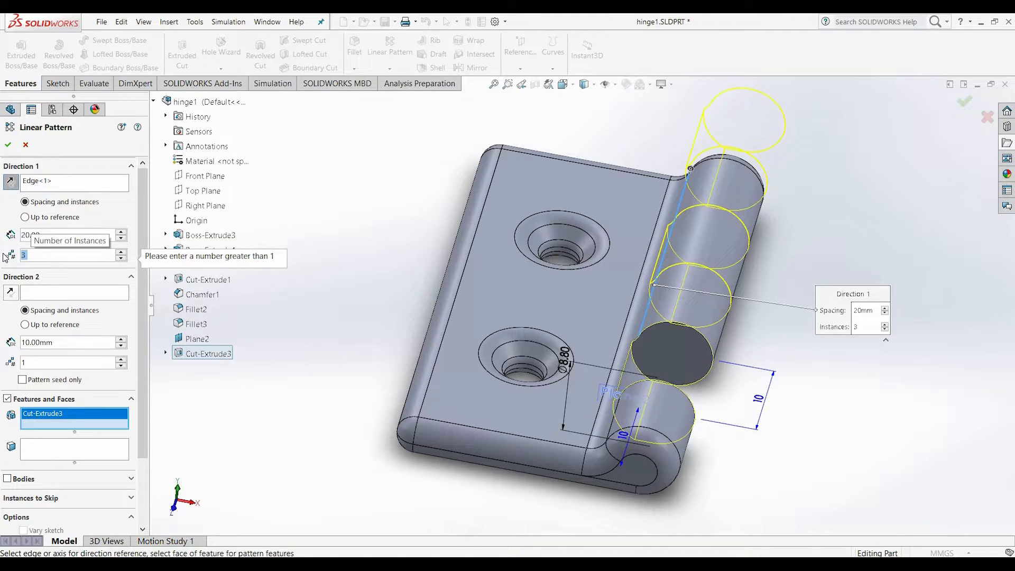
left_click(25, 254)
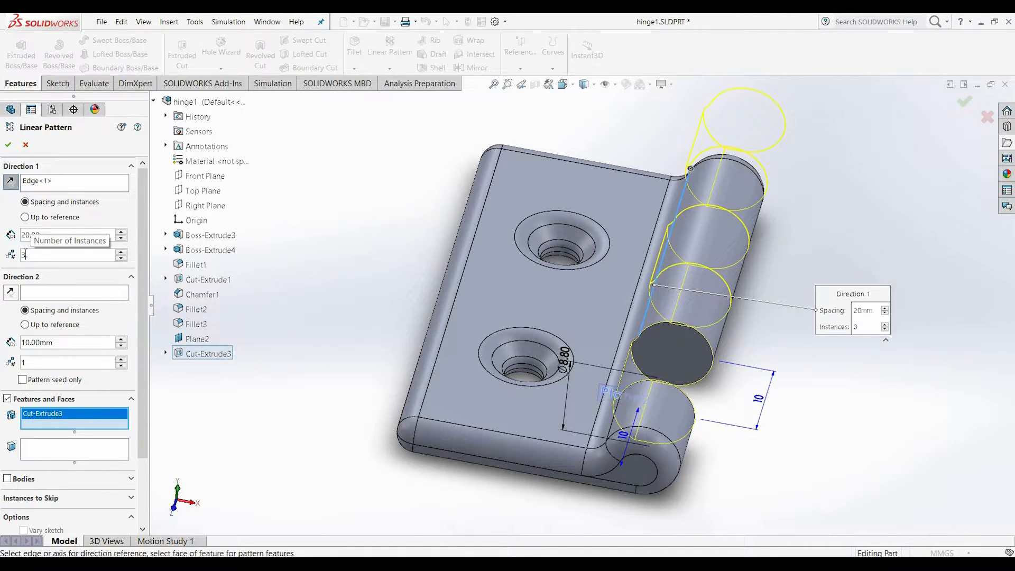
key("BackSpace")
type("2")
middle_click_drag(728, 394, 745, 252)
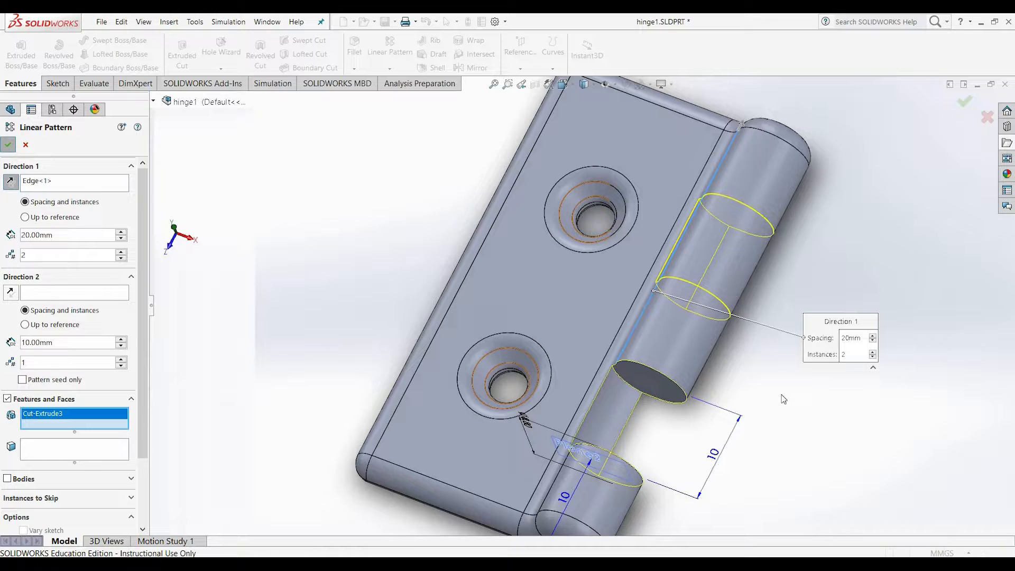
middle_click_drag(830, 381, 824, 312)
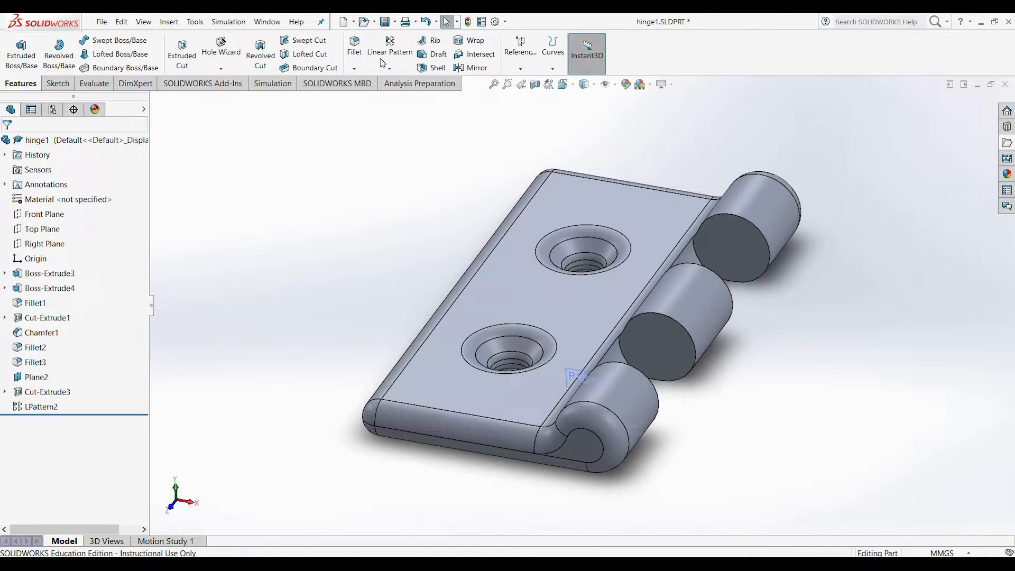
Step: Fillet the upper and lower plate edges inside both barrel gaps with a 2 mm radius
left_click(354, 47)
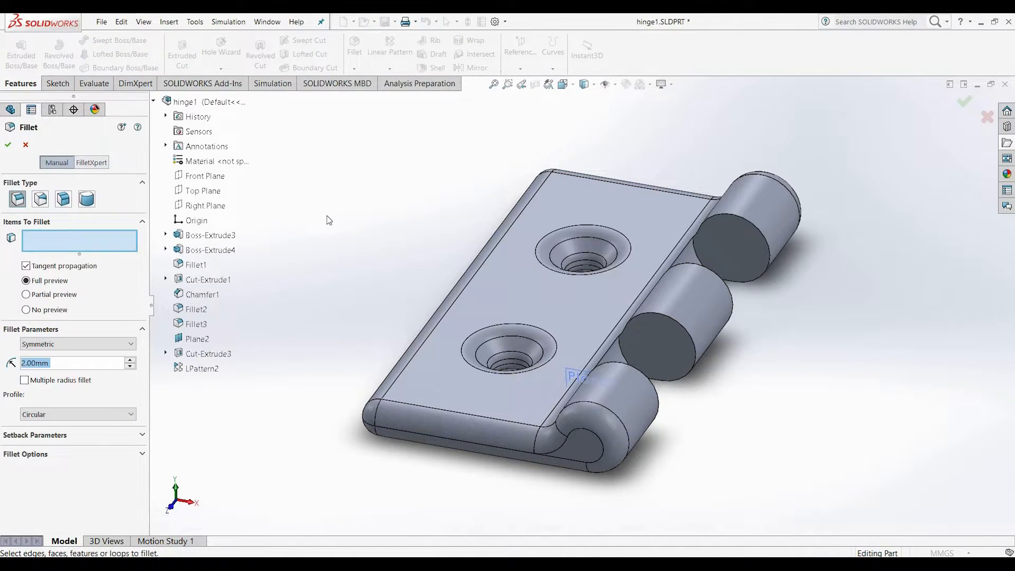
middle_click_drag(801, 336, 774, 338)
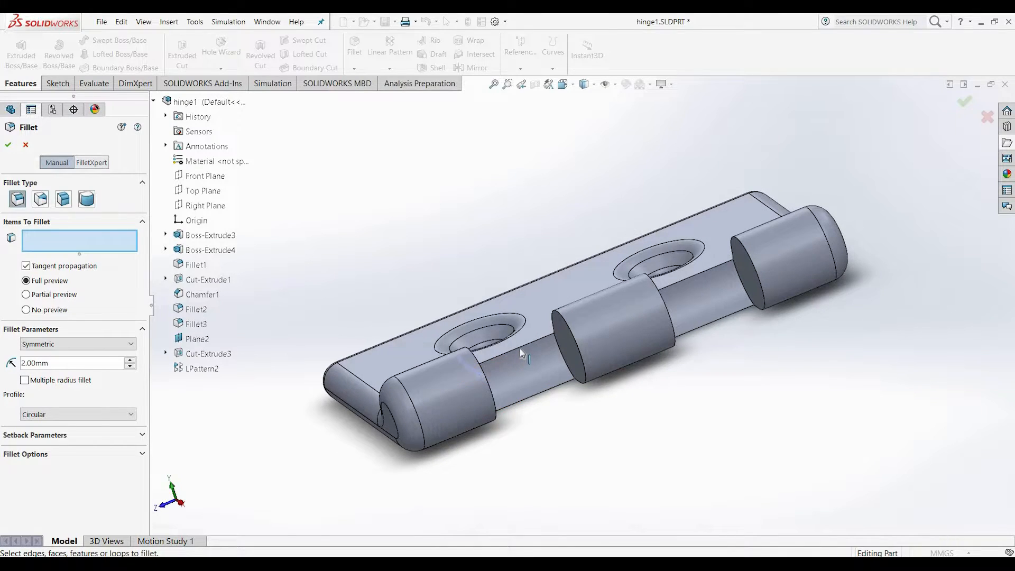
left_click(520, 347)
left_click(540, 392)
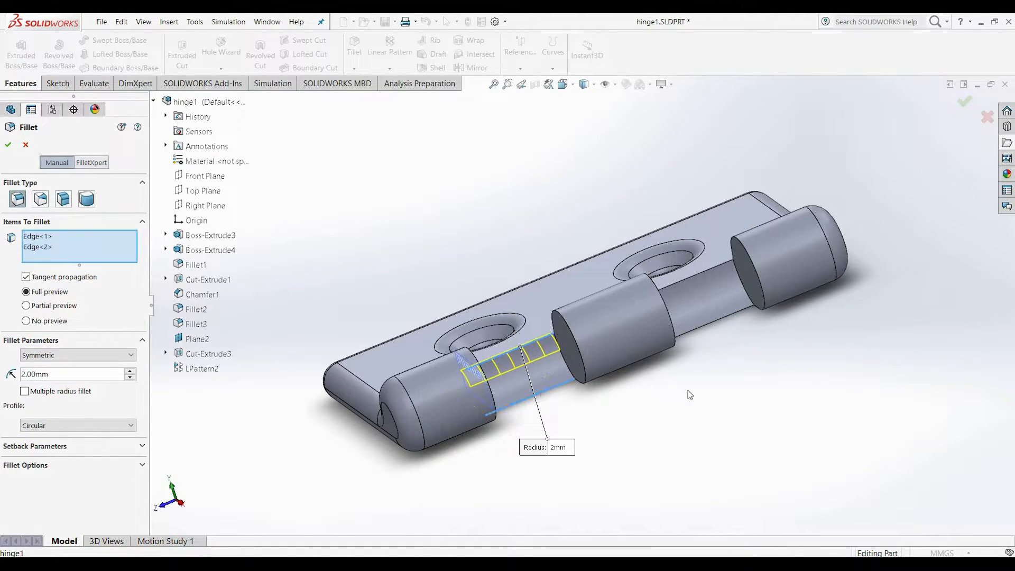
left_click(696, 273)
middle_click_drag(758, 379, 732, 358)
left_click(8, 149)
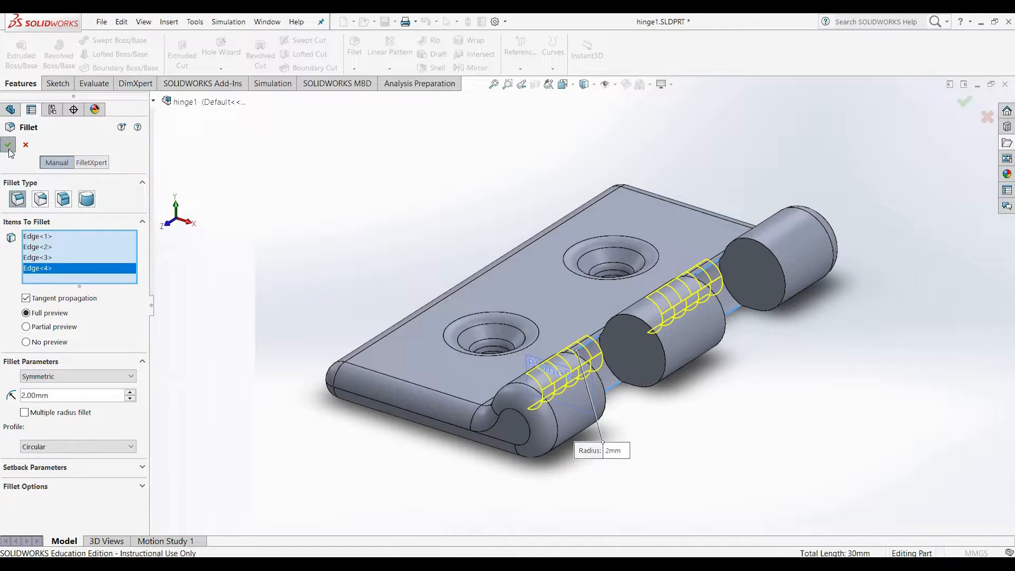
mouse_move(796, 444)
middle_mouse_down()
mouse_move(822, 468)
mouse_move(785, 430)
middle_mouse_up()
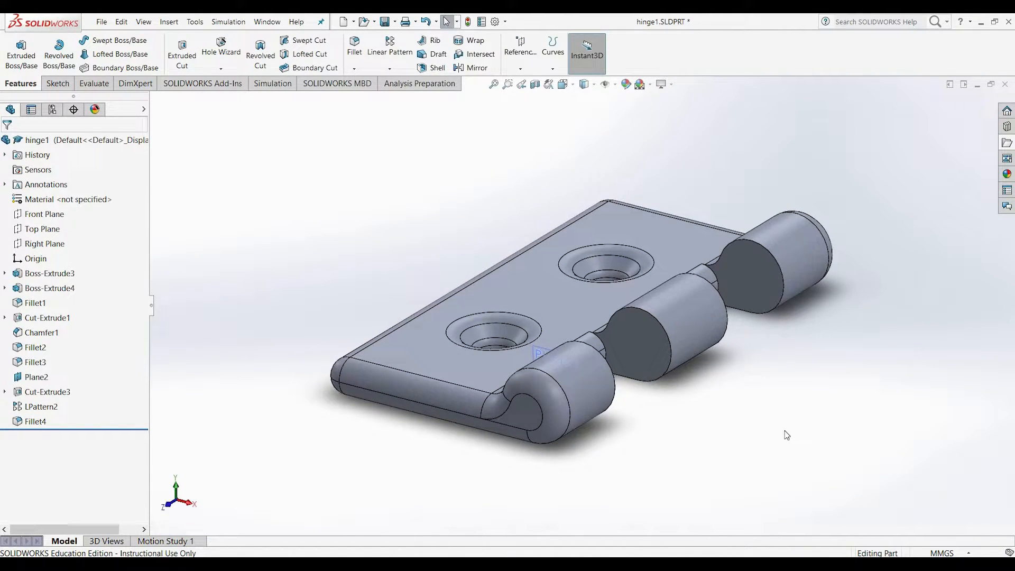
middle_click_drag(753, 428, 756, 438)
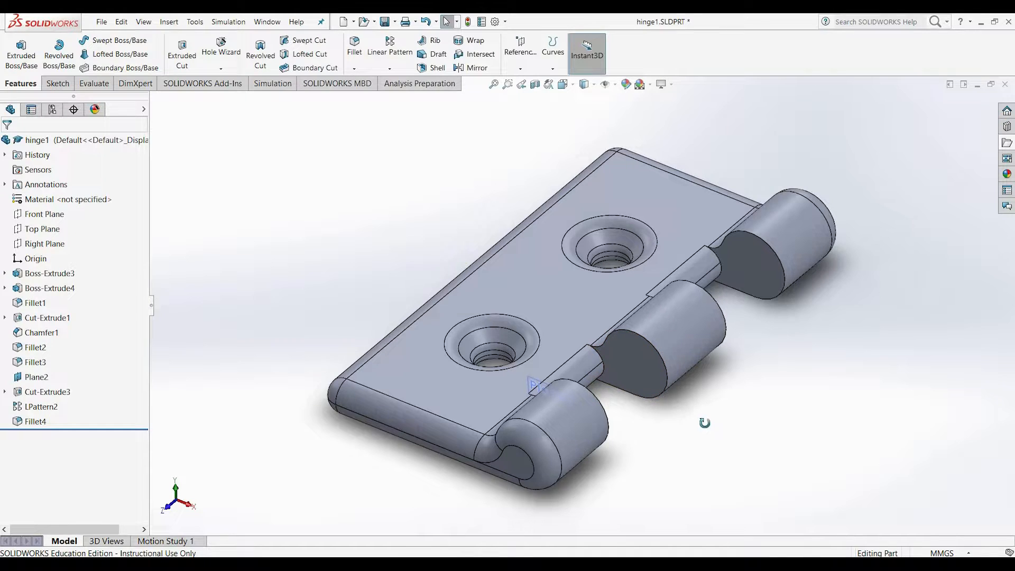
middle_click_drag(641, 421, 609, 485)
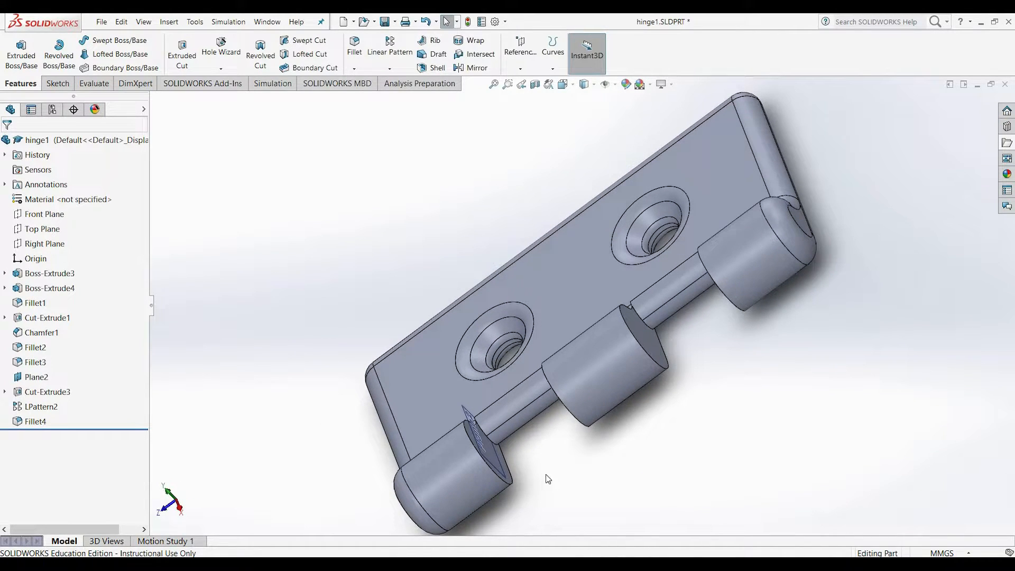
Step: Hide the reference plane Plane2 that was used for the barrel cut
middle_click_drag(609, 456, 639, 440)
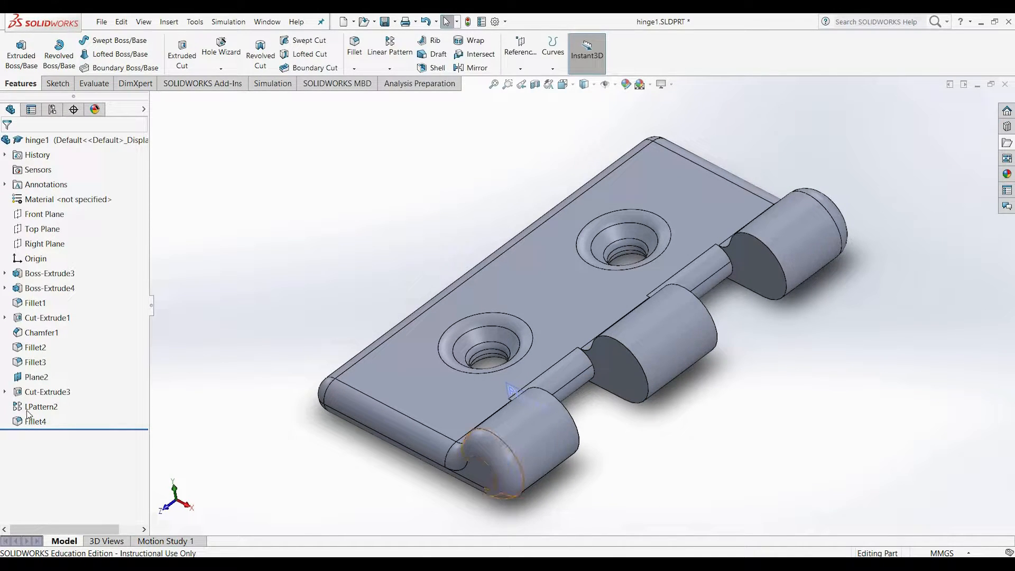
right_click(37, 375)
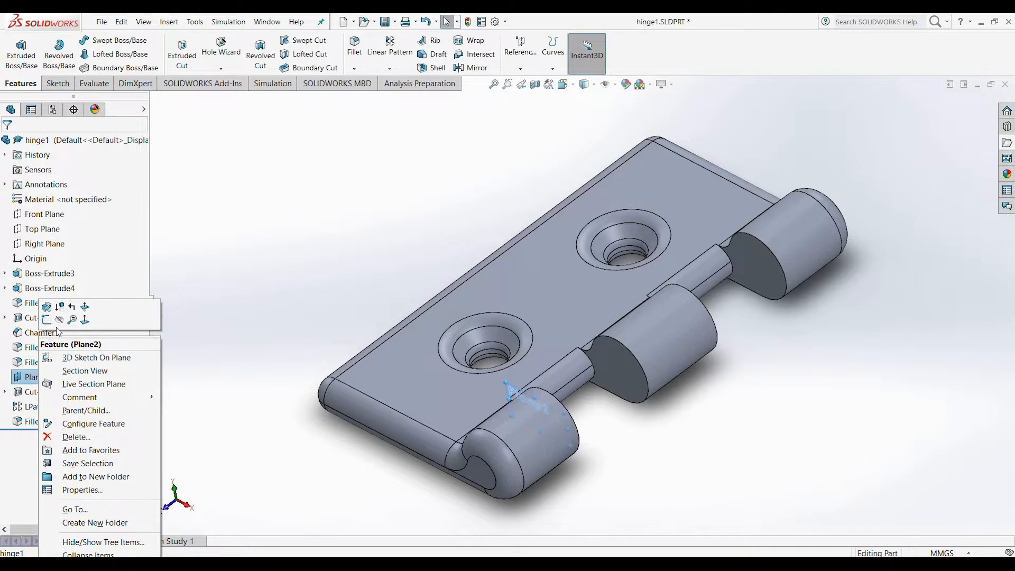
left_click(57, 313)
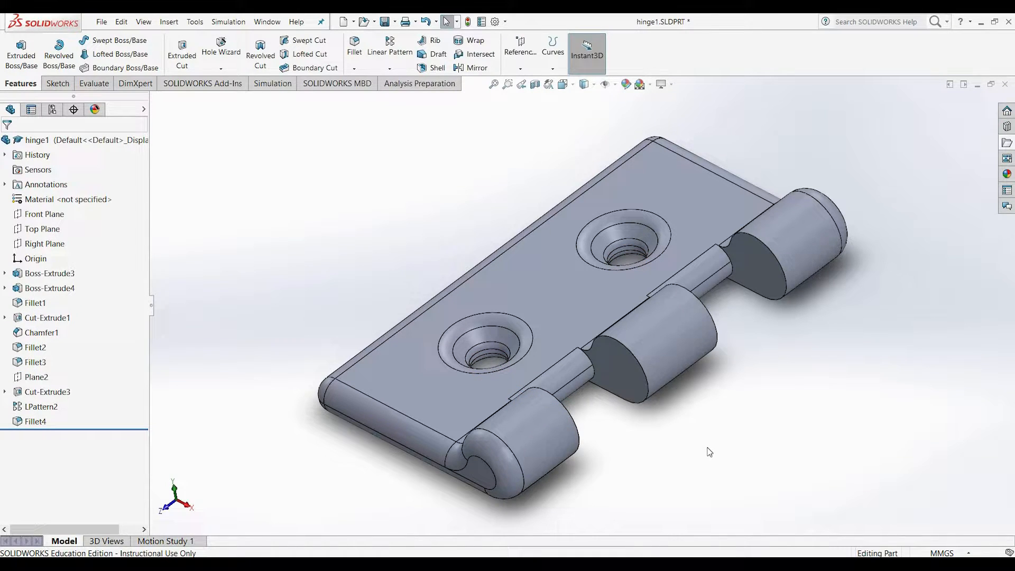
Step: Start a sketch on the plate's upper flat face and view it straight on at the barrel gap nearest the origin
middle_click_drag(743, 438, 752, 397)
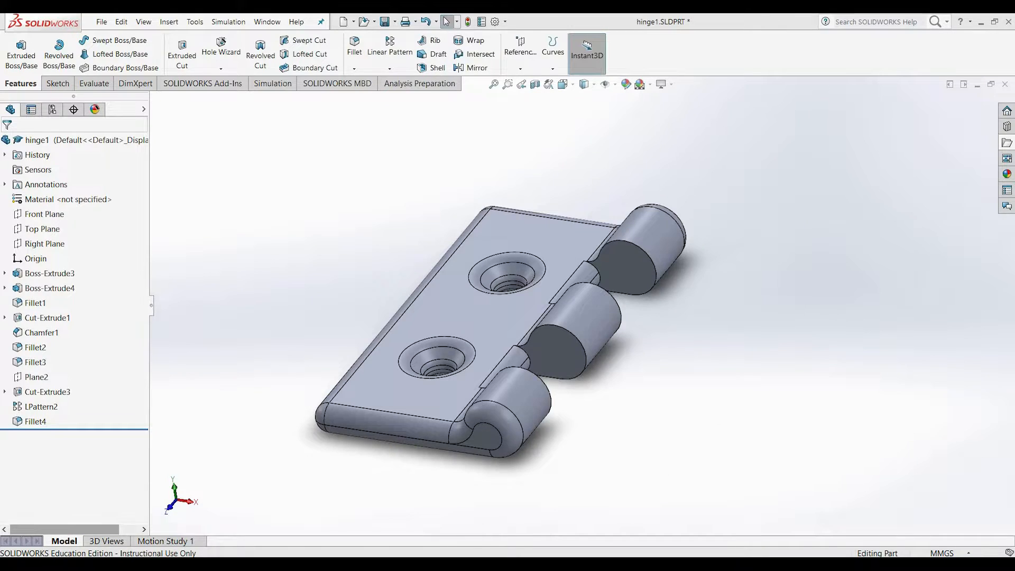
left_click(58, 84)
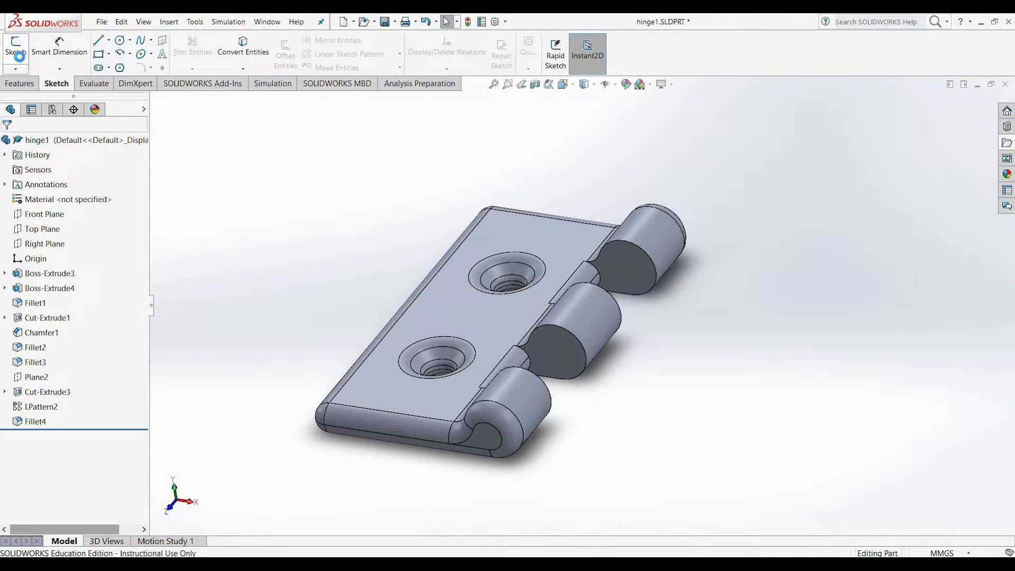
left_click(484, 319)
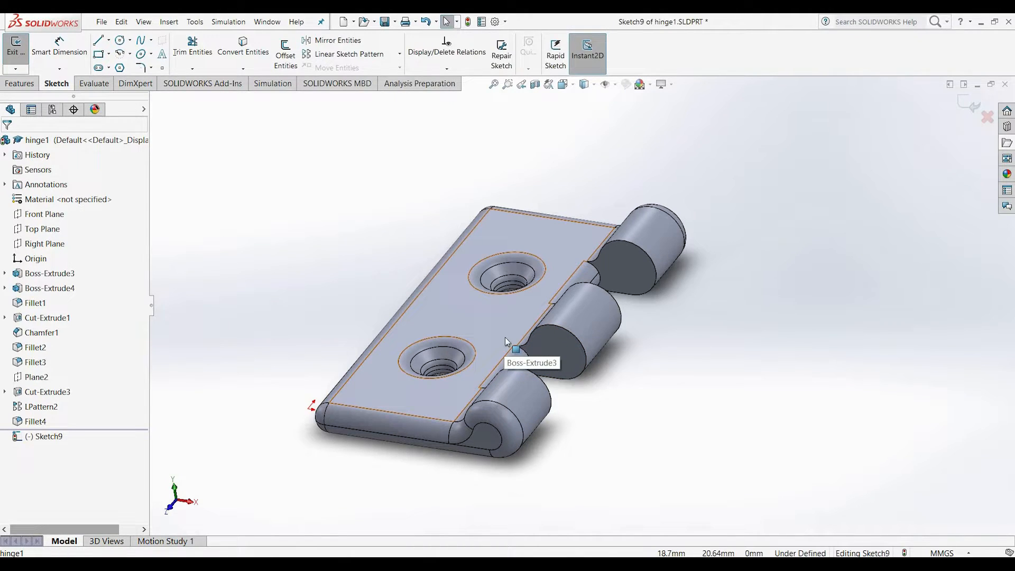
scroll(506, 337, "down", 3)
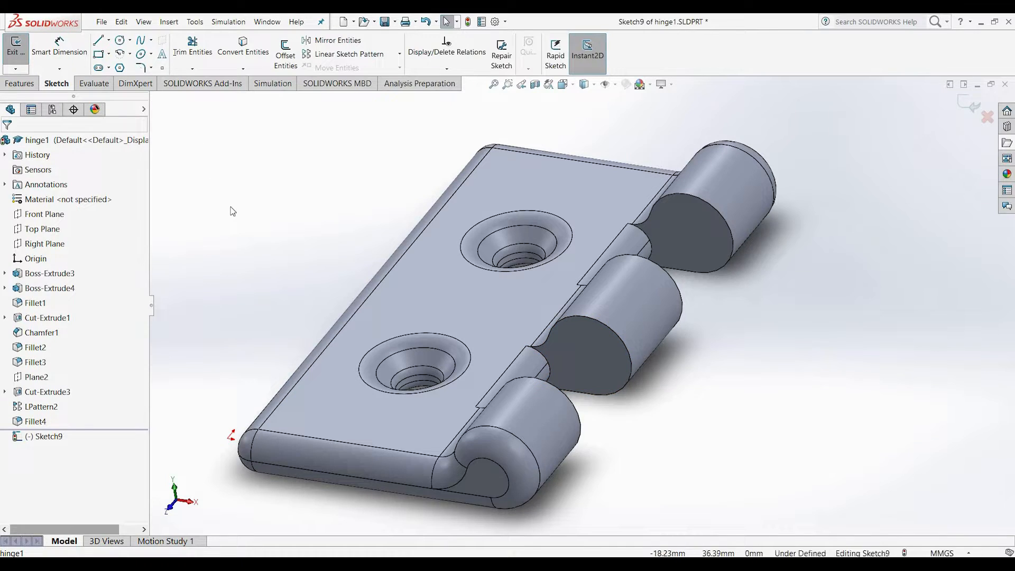
key("space")
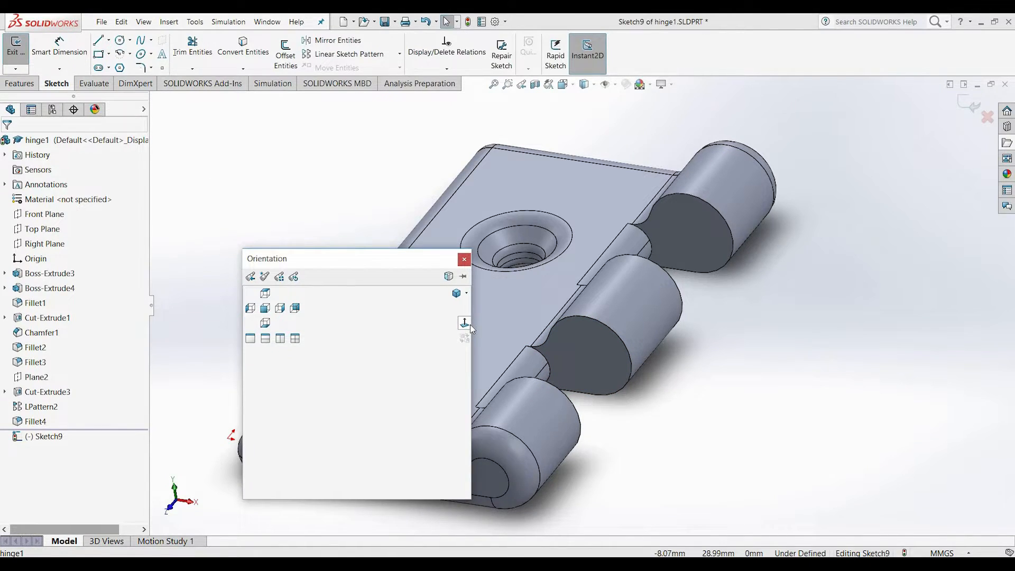
left_click(467, 325)
scroll(661, 391, "down", 5)
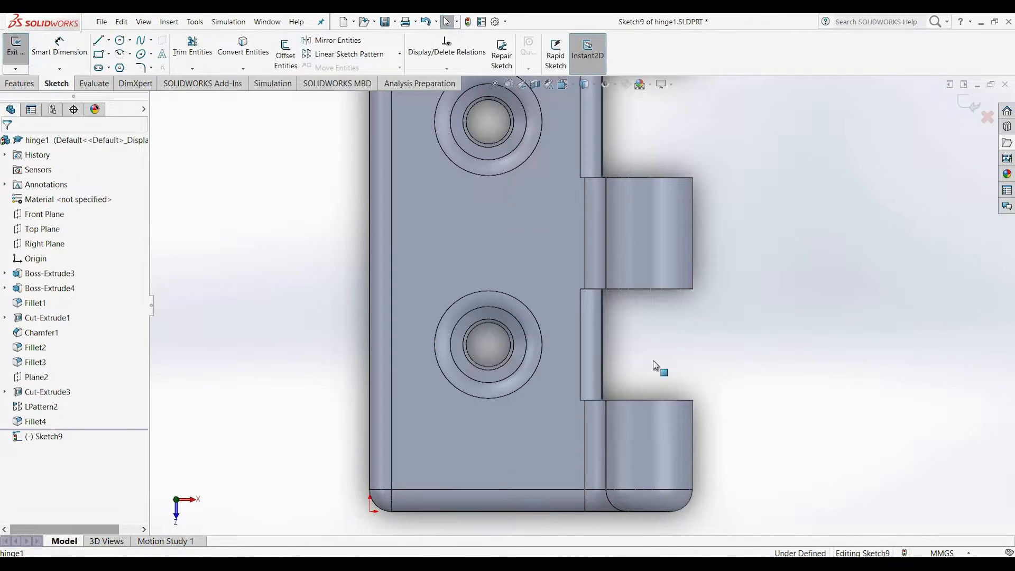
Step: Draw a vertical centerline about 10 mm long across the barrel gap, from one knuckle's end edge to the other
left_click(243, 47)
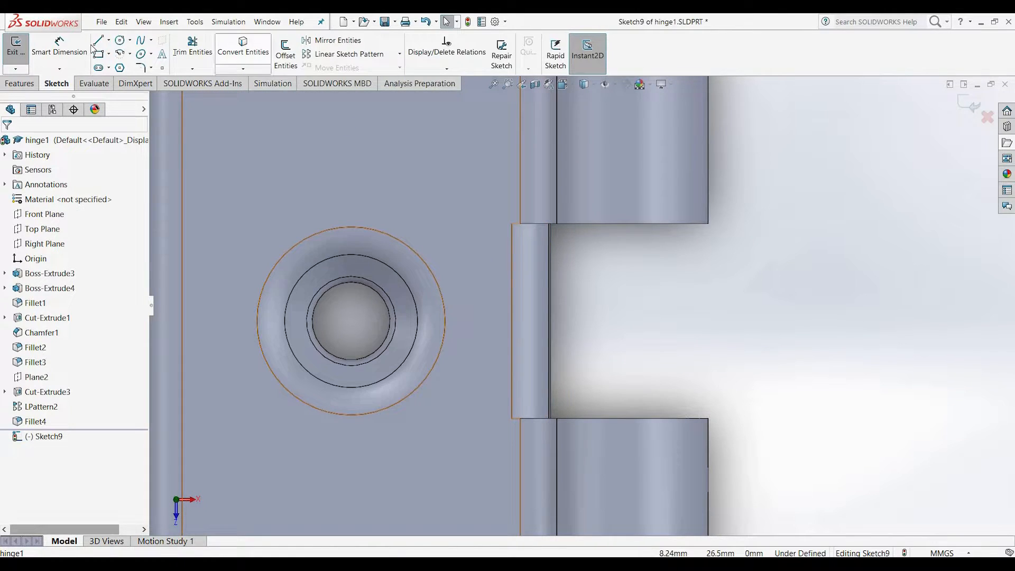
left_click(109, 40)
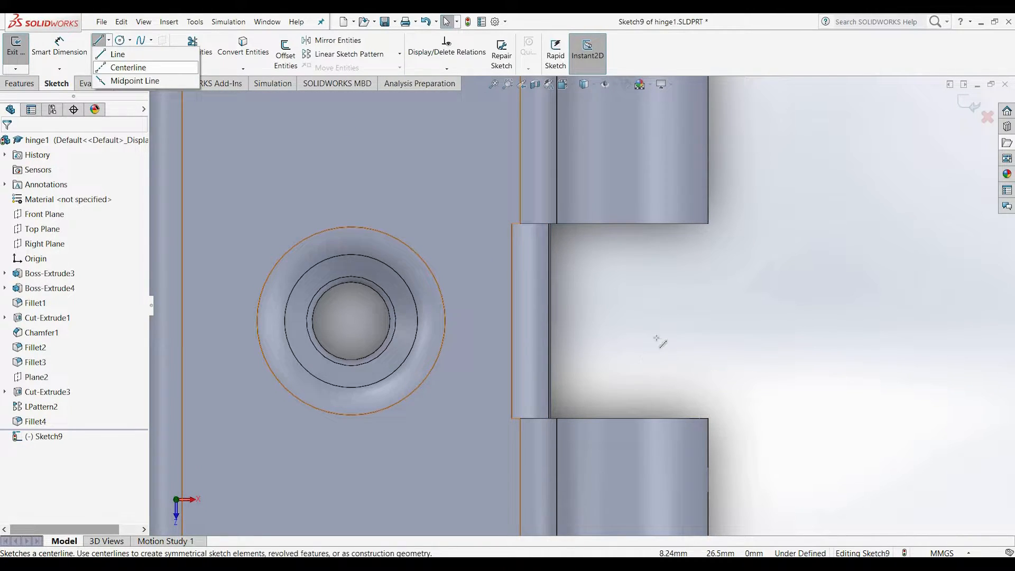
left_click(126, 65)
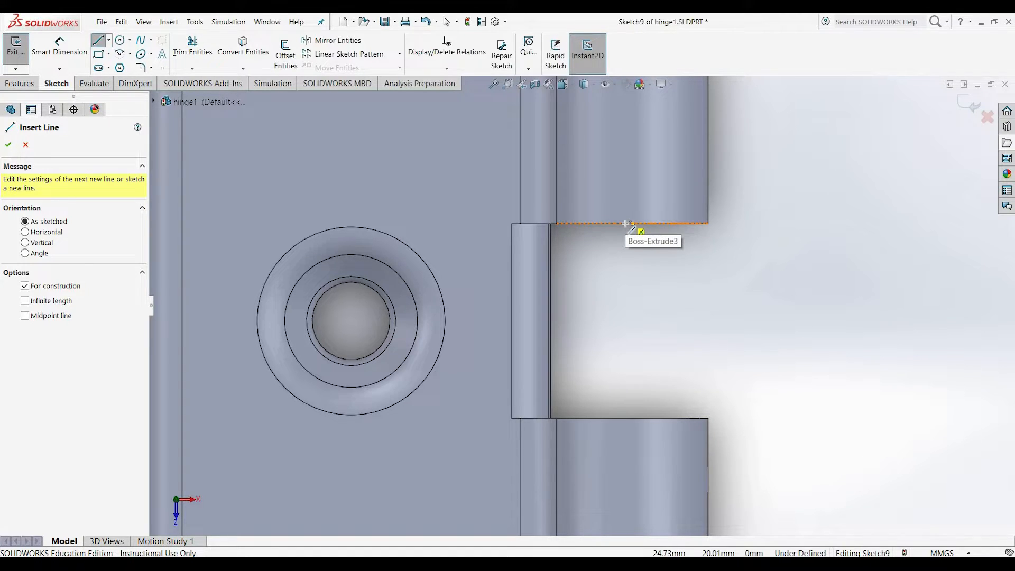
left_click(626, 224)
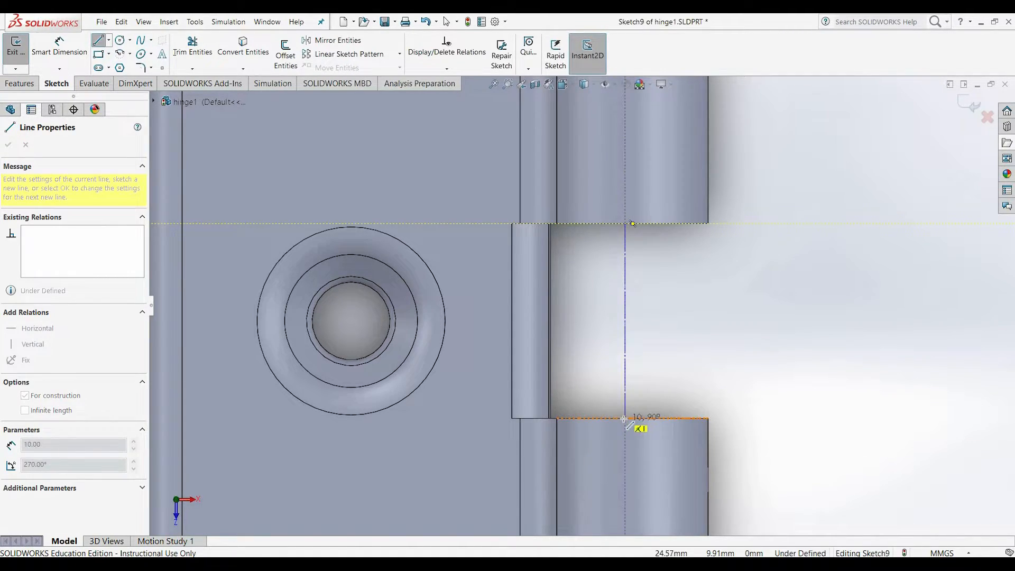
left_click(625, 419)
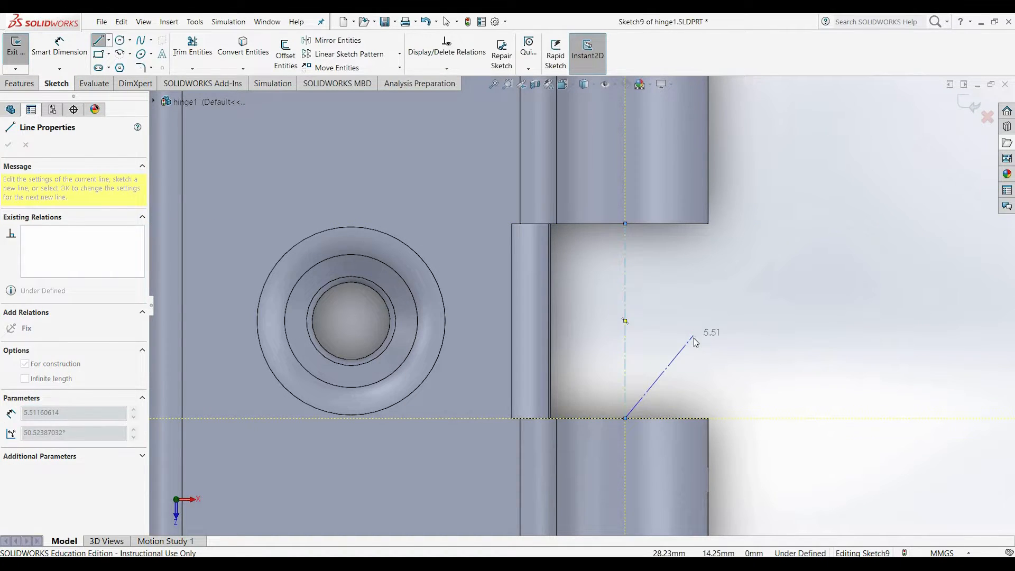
key("Escape")
Step: Dimension the vertical centerline 4 mm from the barrel's outer edge
left_click(56, 57)
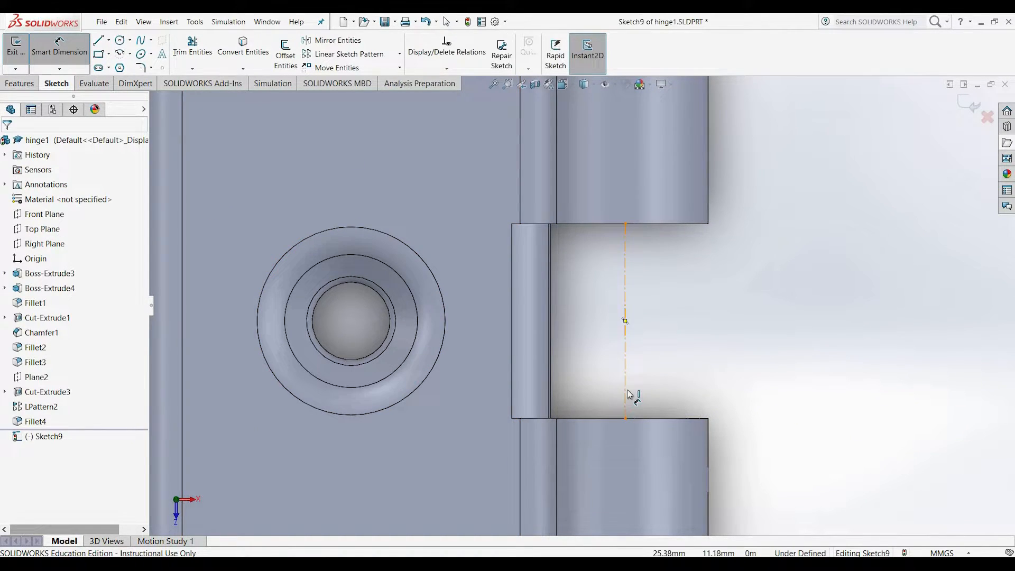
left_click(709, 427)
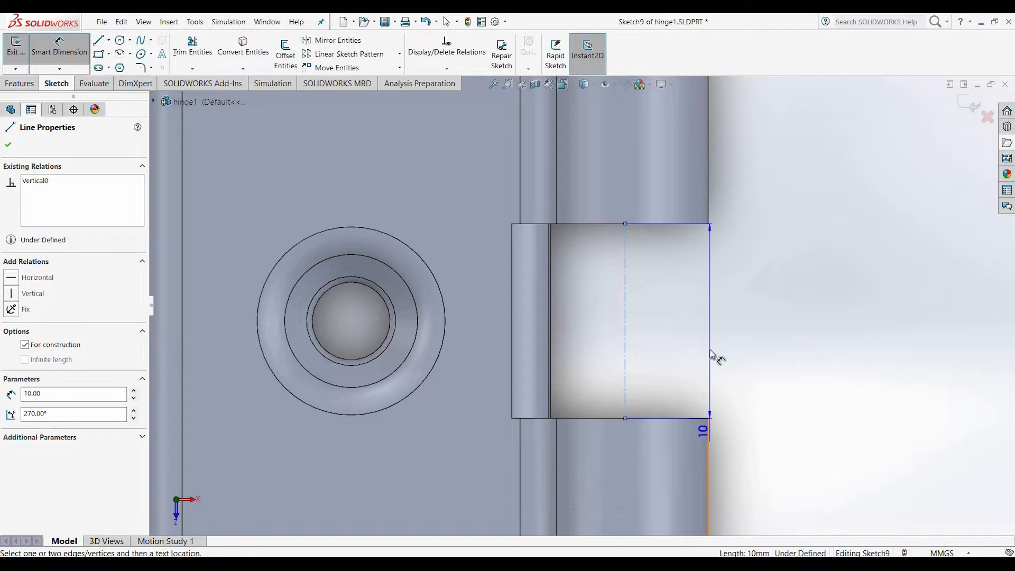
left_click(711, 345)
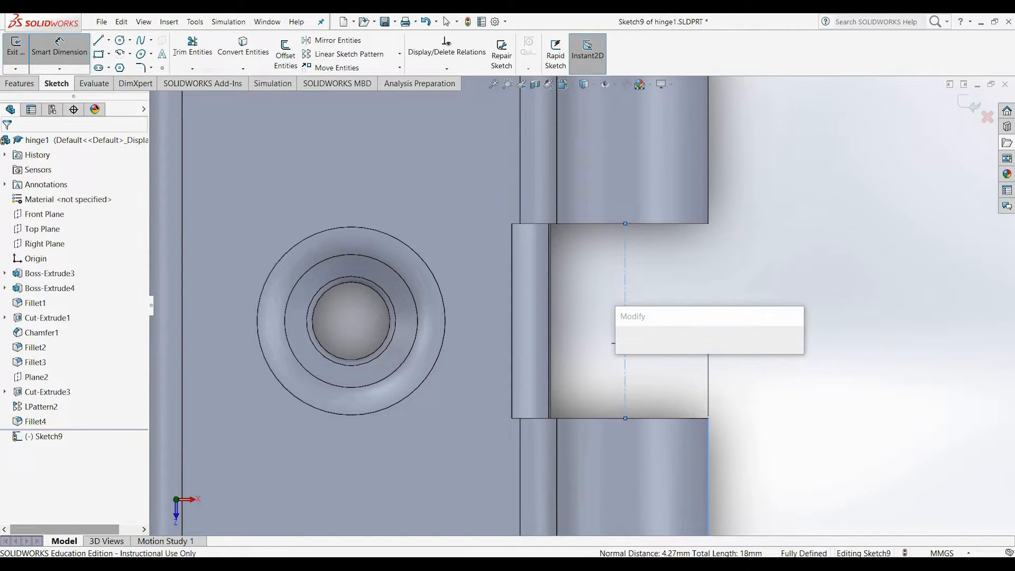
type("4")
key("Return")
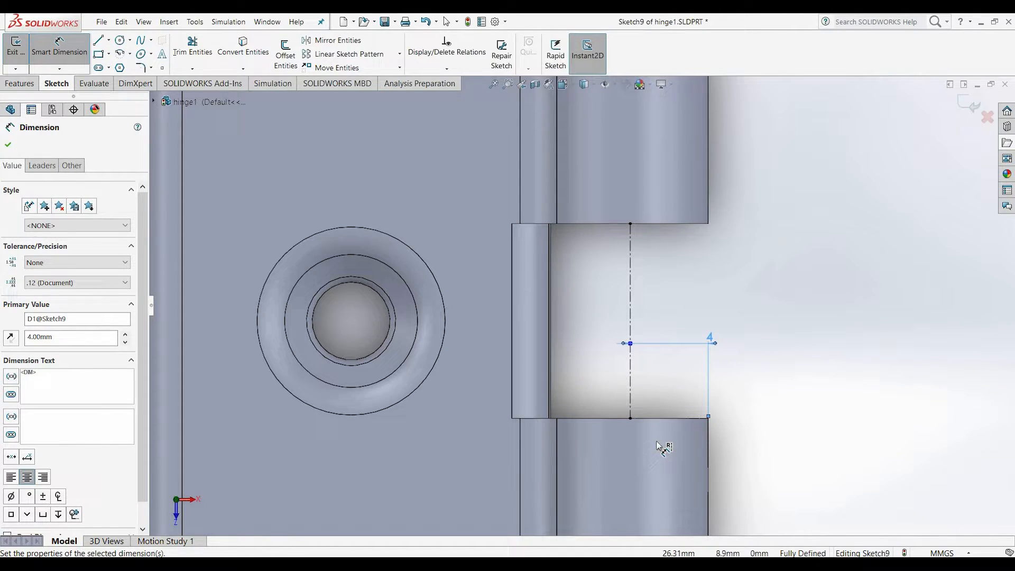
left_click(773, 319)
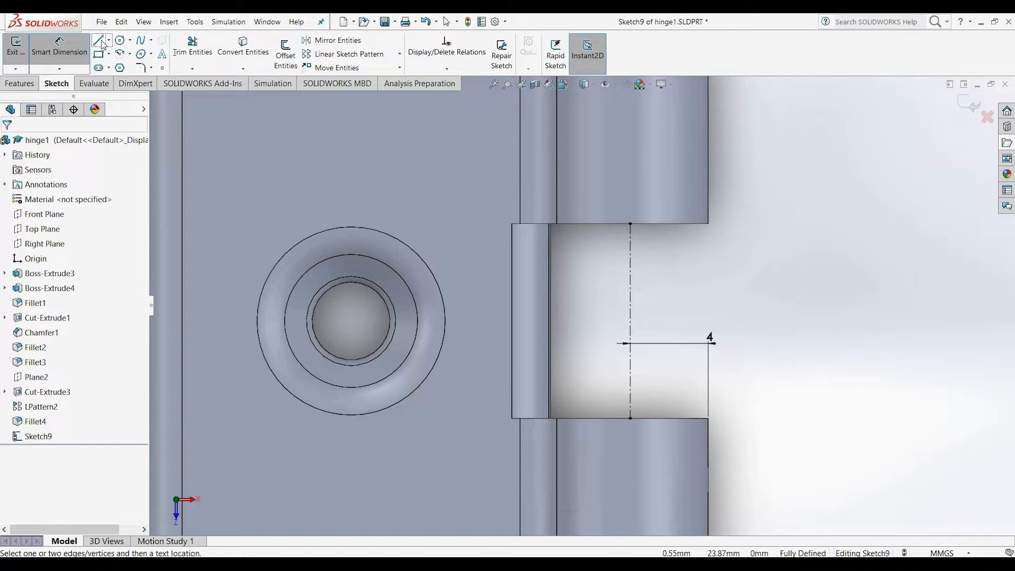
Step: Sketch a closed tapered profile about 3.1 mm high on the lower knuckle's end edge, with its straight side on the centerline
left_click(98, 40)
scroll(629, 418, "down", 3)
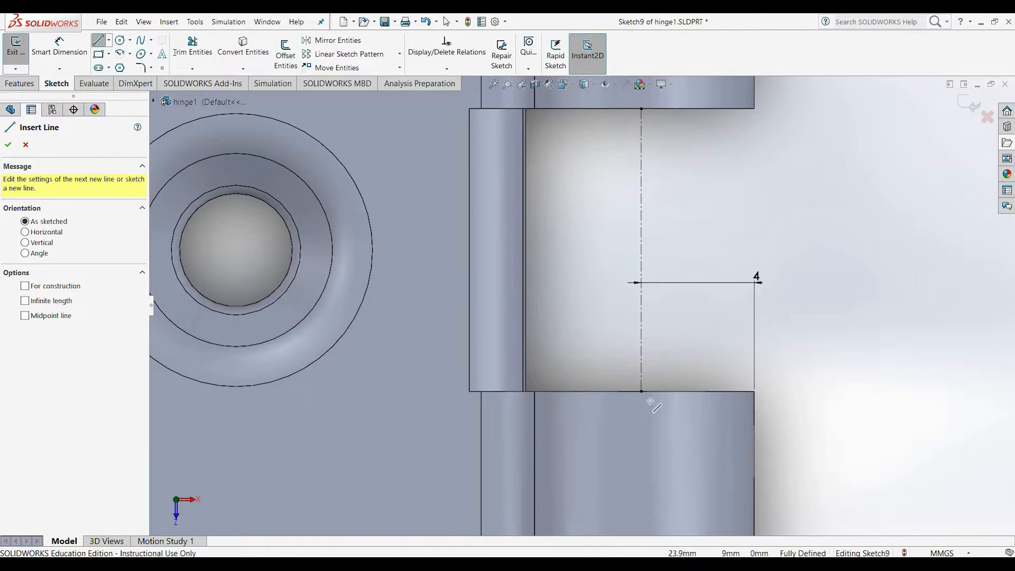
left_click(579, 382)
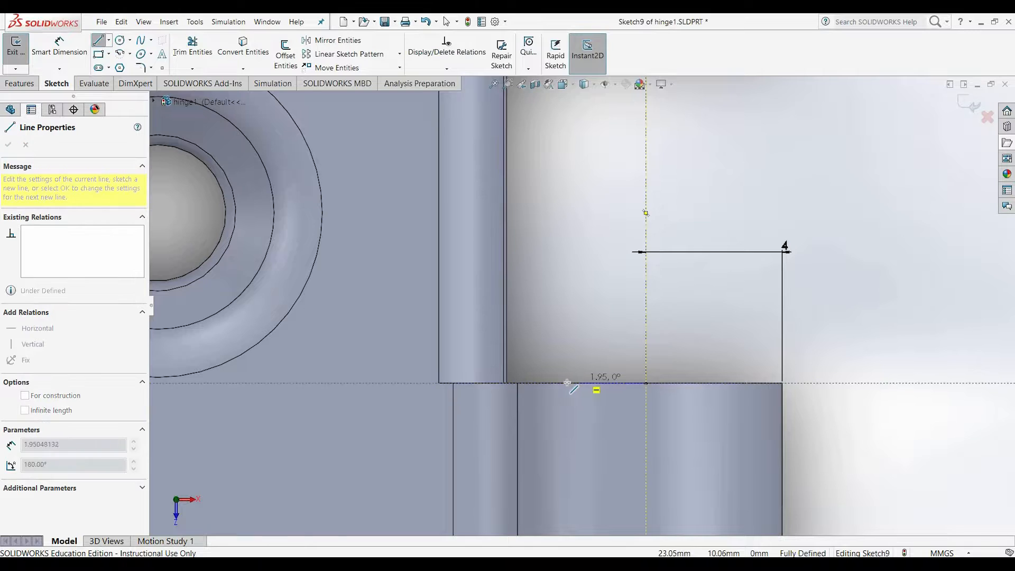
left_click(595, 277)
left_click(646, 277)
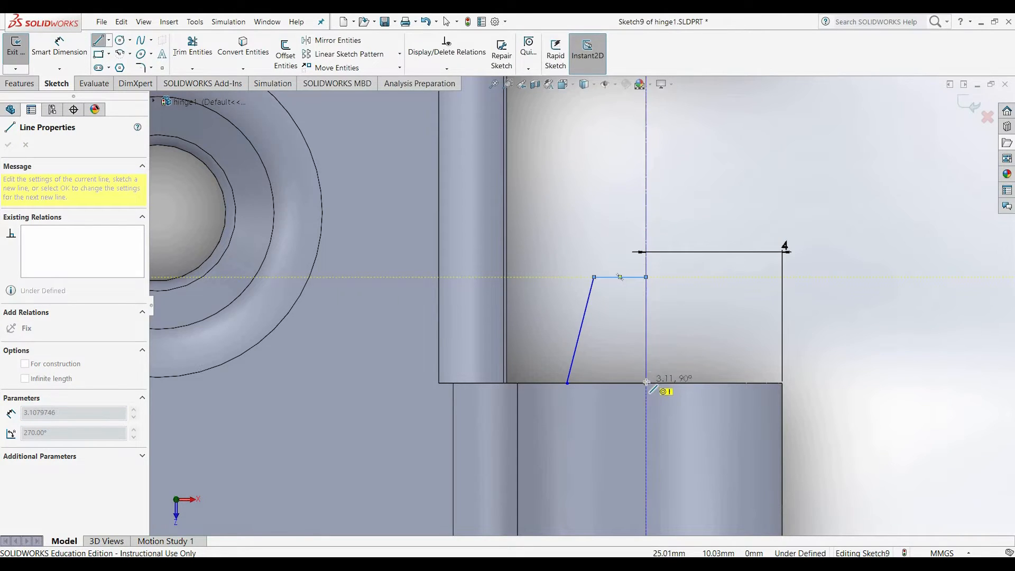
double_click(646, 382)
key("Escape")
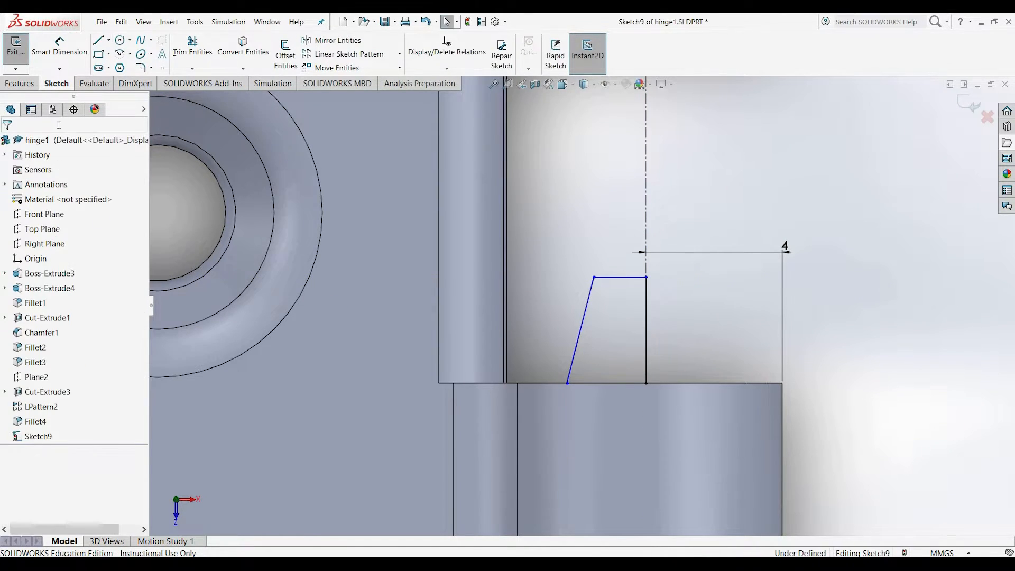
Step: Set the height of the tapered profile to 3.8 mm along the centerline
left_click(53, 61)
left_click(646, 317)
left_click(729, 309)
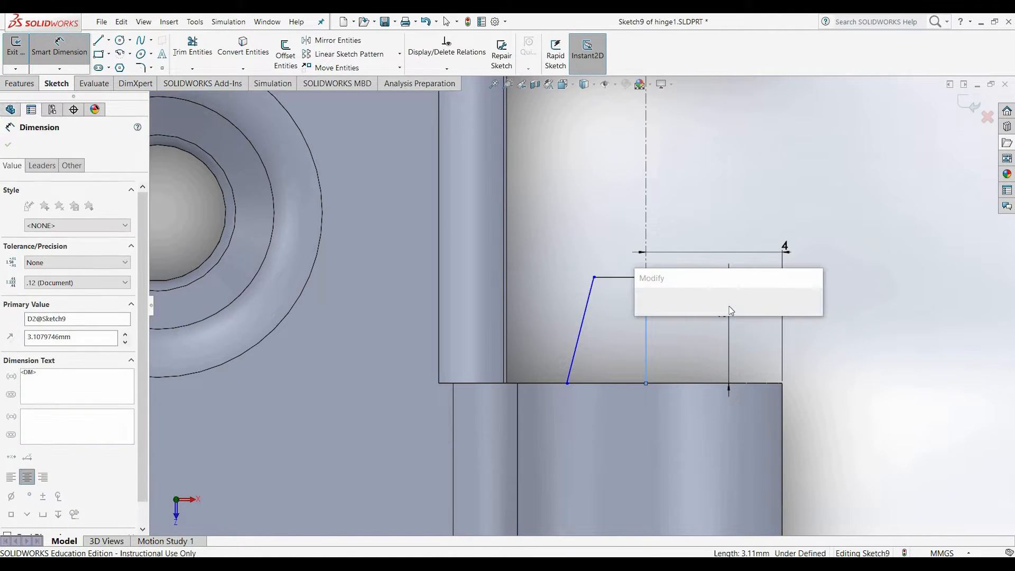
type("3.8")
key("Return")
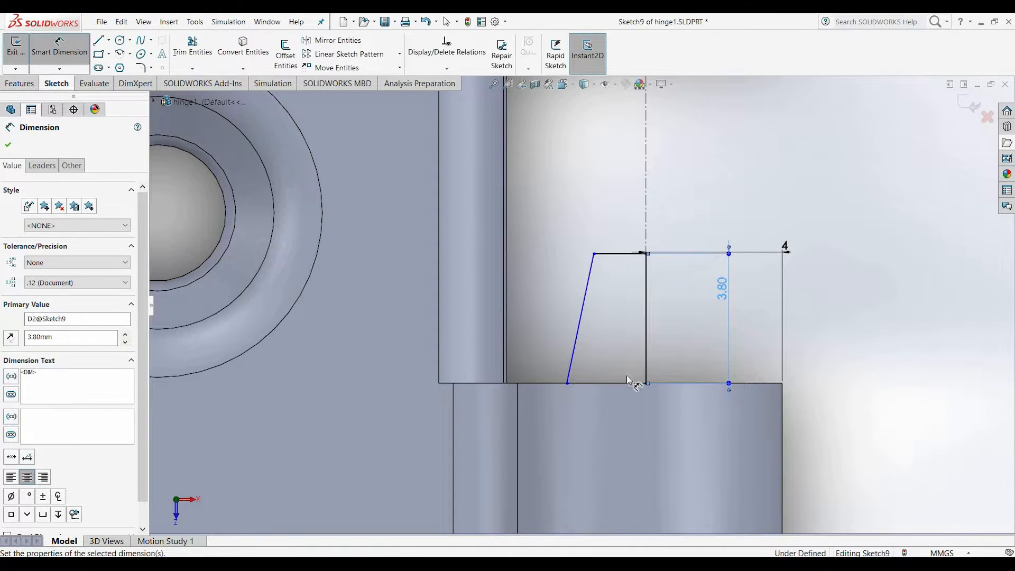
Step: Dimension the tapered profile's base width to 2 mm and its tip width to 1 mm
left_click(619, 384)
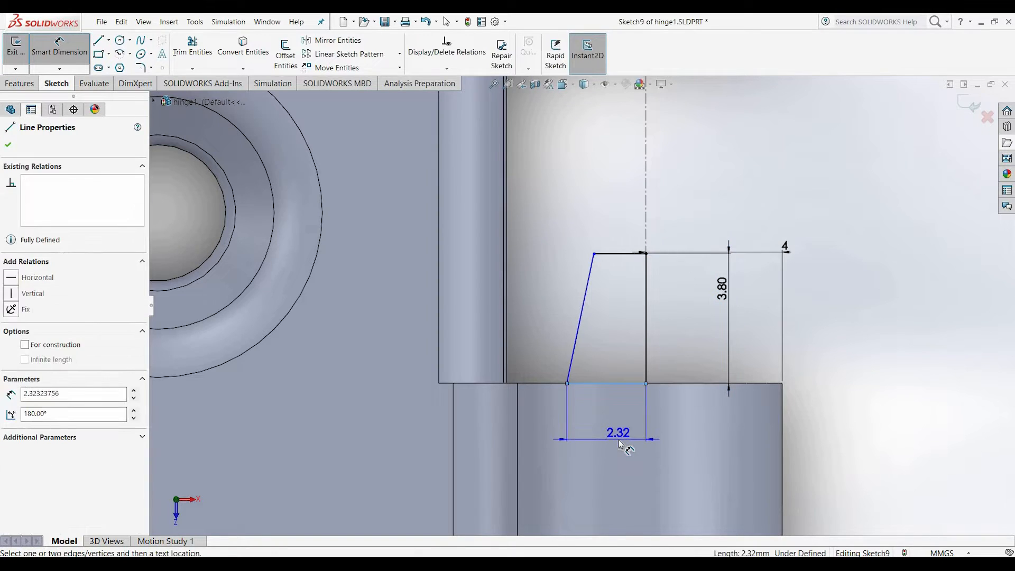
left_click(619, 443)
type("2.32323756mm")
key("Return")
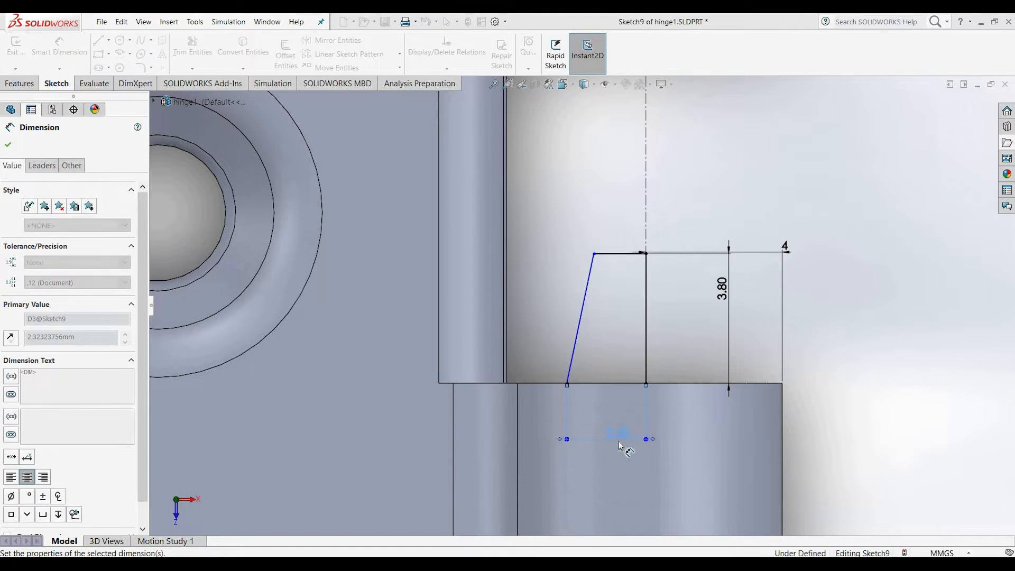
left_click(620, 254)
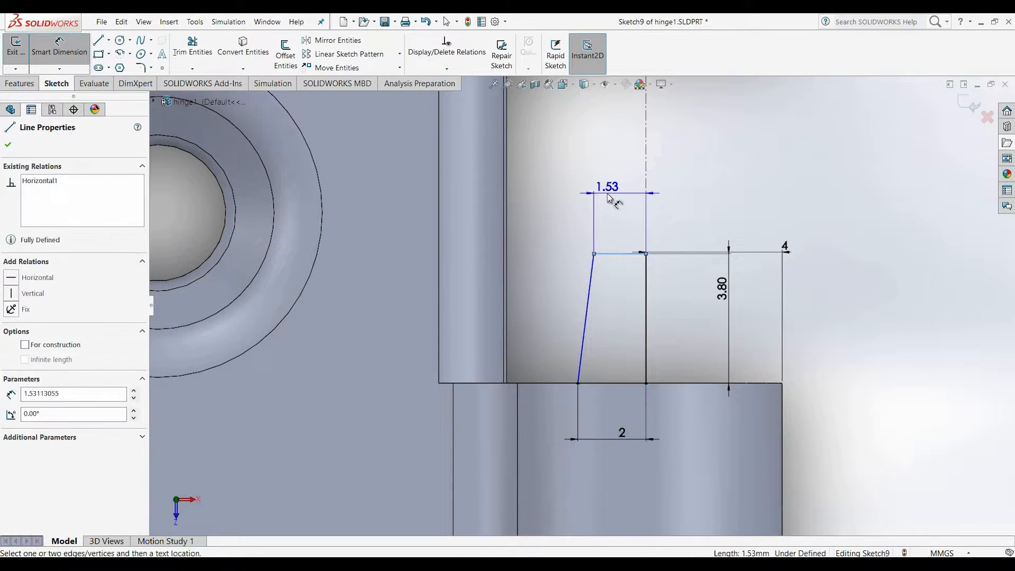
left_click(607, 197)
type("1")
key("Return")
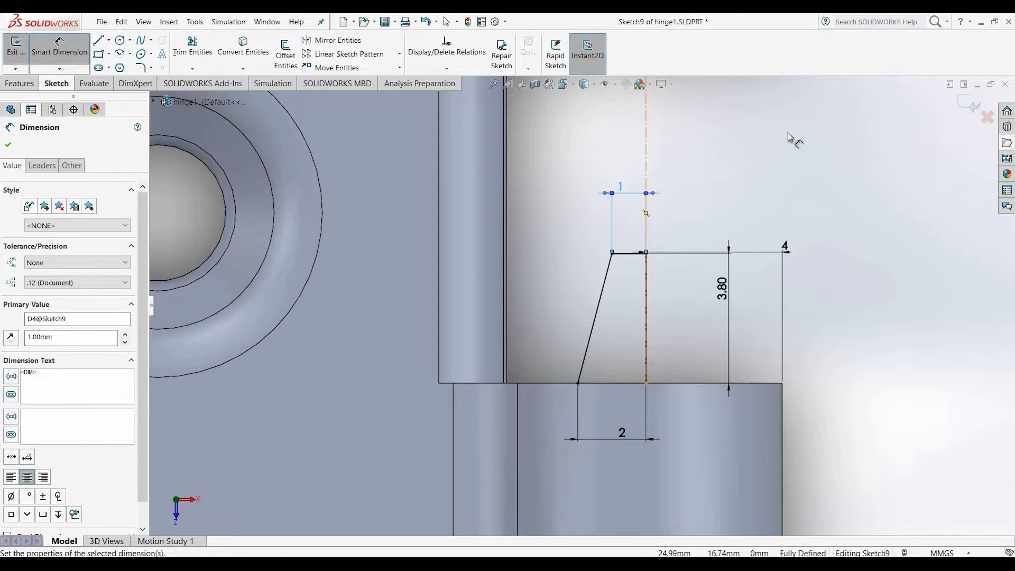
left_click(829, 225)
Step: Draw a horizontal centerline about 4.2 mm long from the midpoint of the gap's inner edge to the vertical centerline
scroll(785, 226, "up", 5)
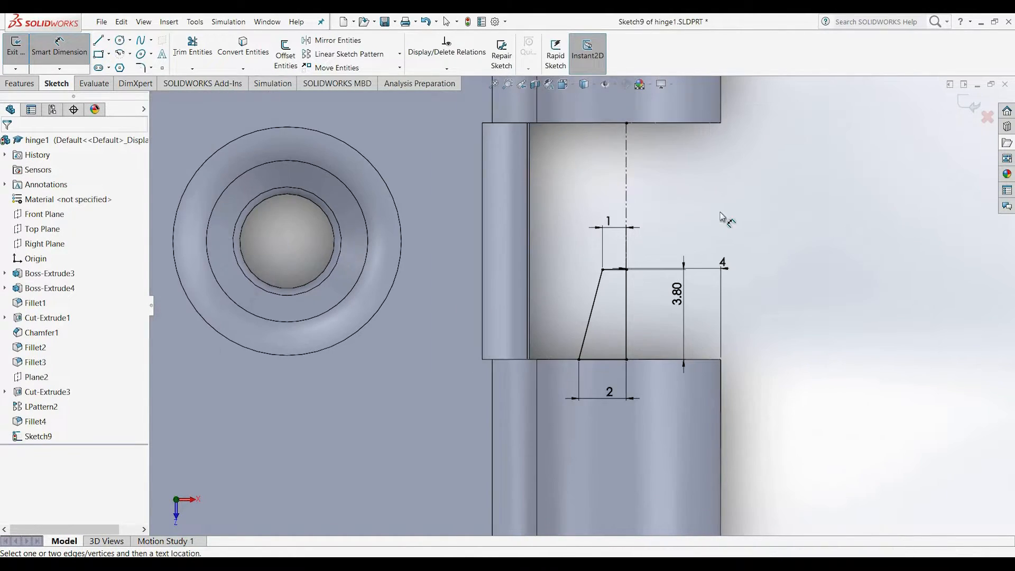
scroll(651, 225, "down", 2)
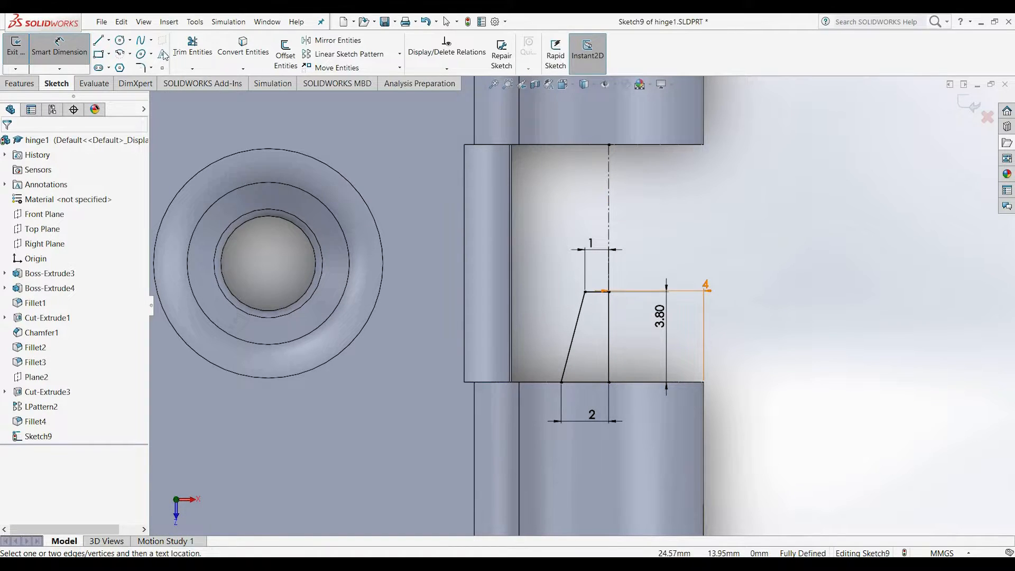
left_click(109, 40)
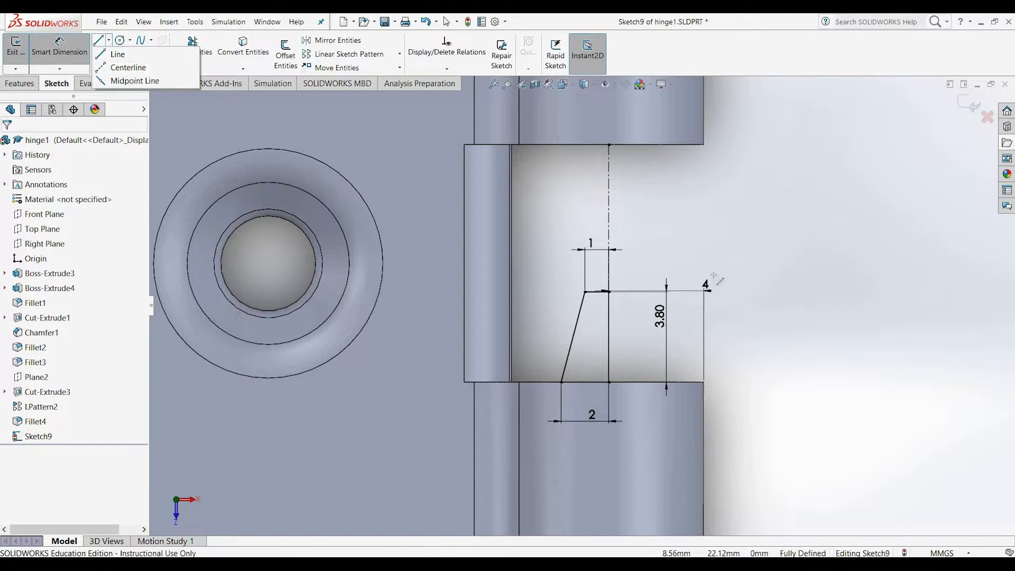
left_click(125, 68)
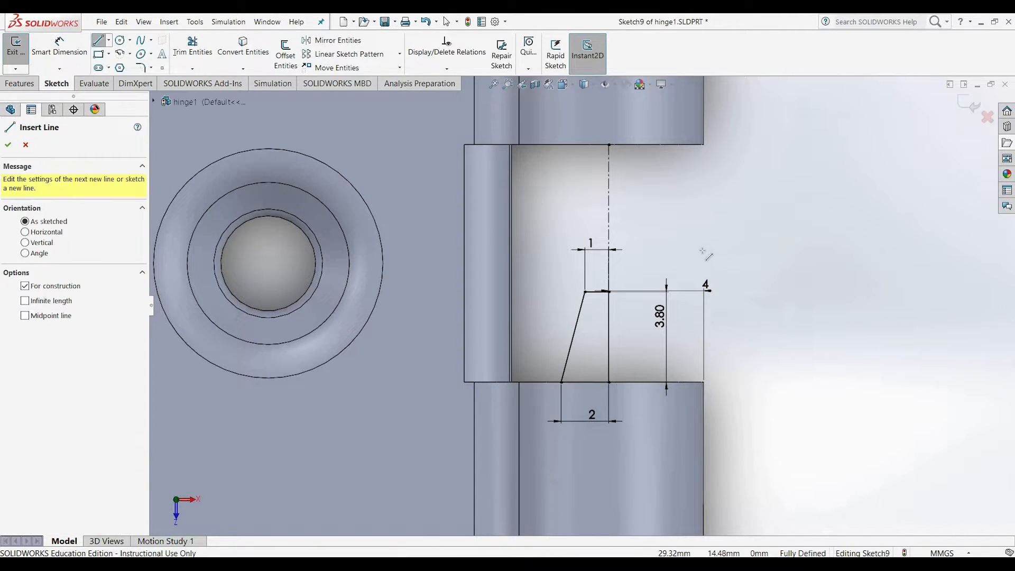
left_click(510, 263)
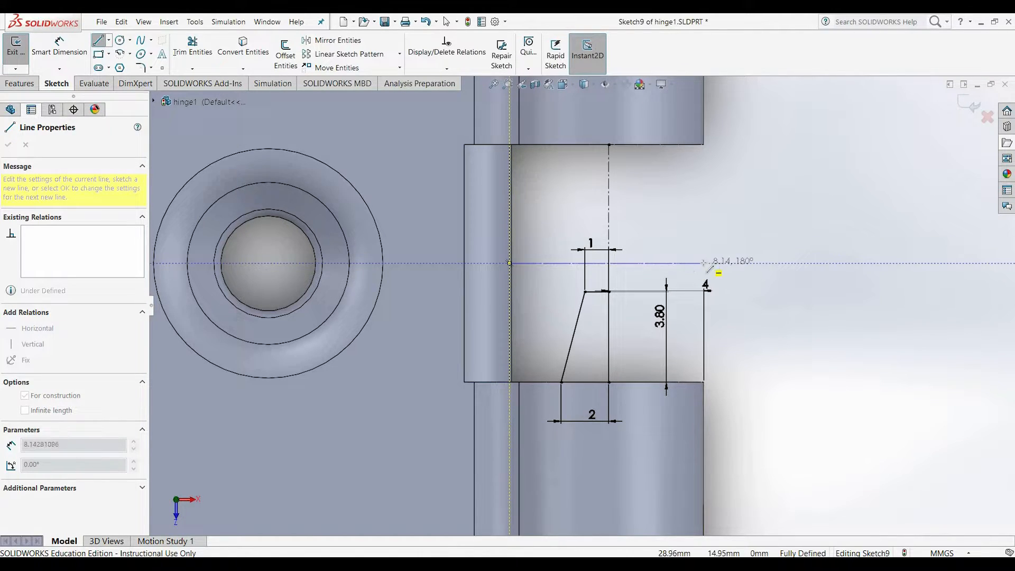
left_click(609, 263)
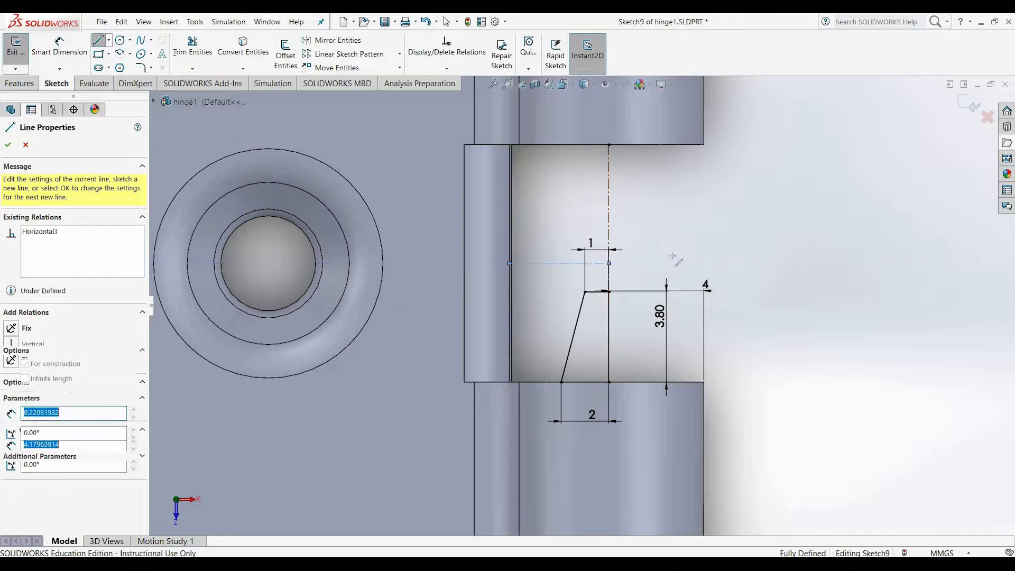
Step: Mirror the four lines of the tapered profile about the gap's horizontal centerline onto the middle knuckle's end edge
key("Escape")
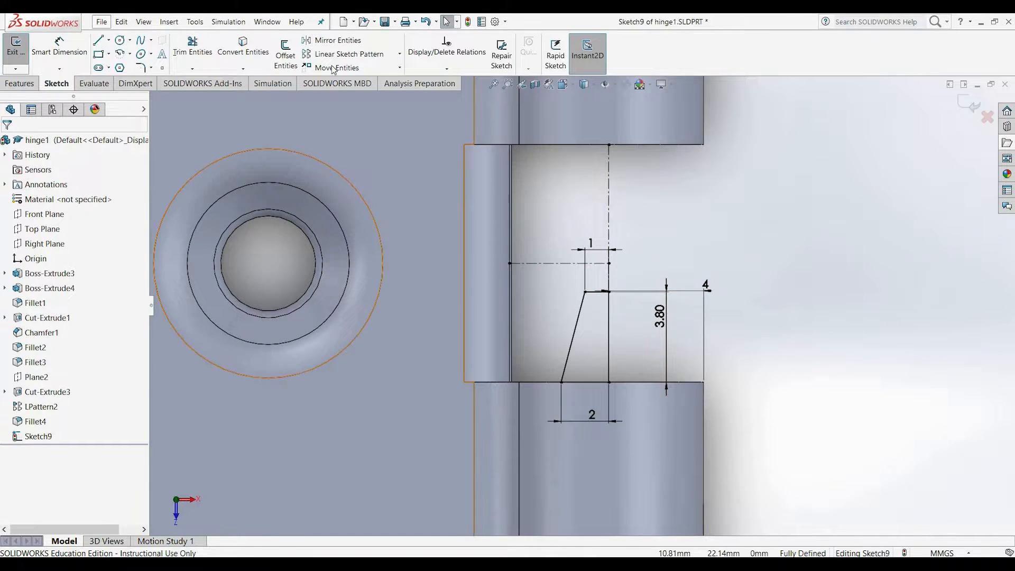
left_click(581, 314)
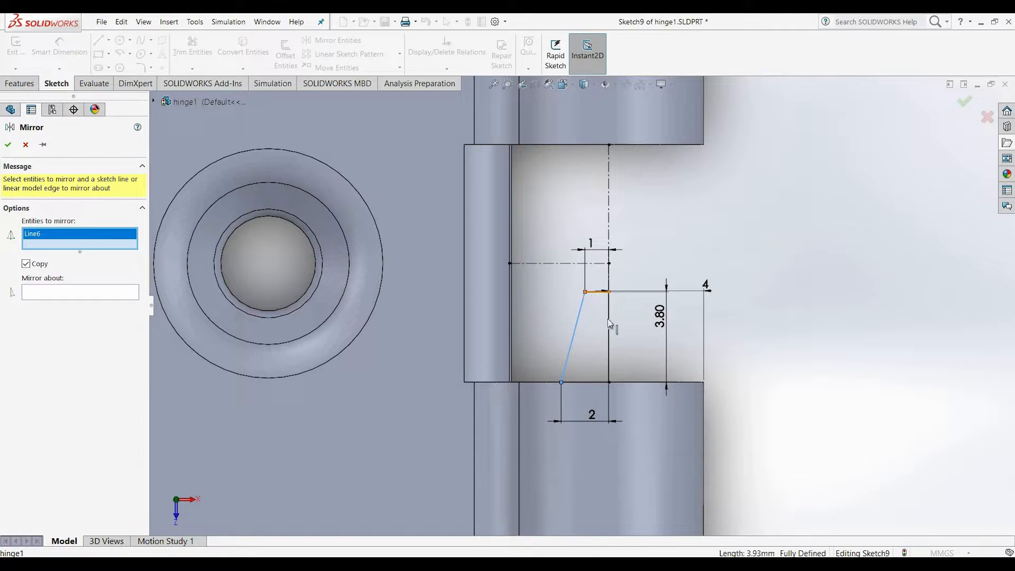
left_click(596, 291)
left_click(603, 357)
left_click(591, 382)
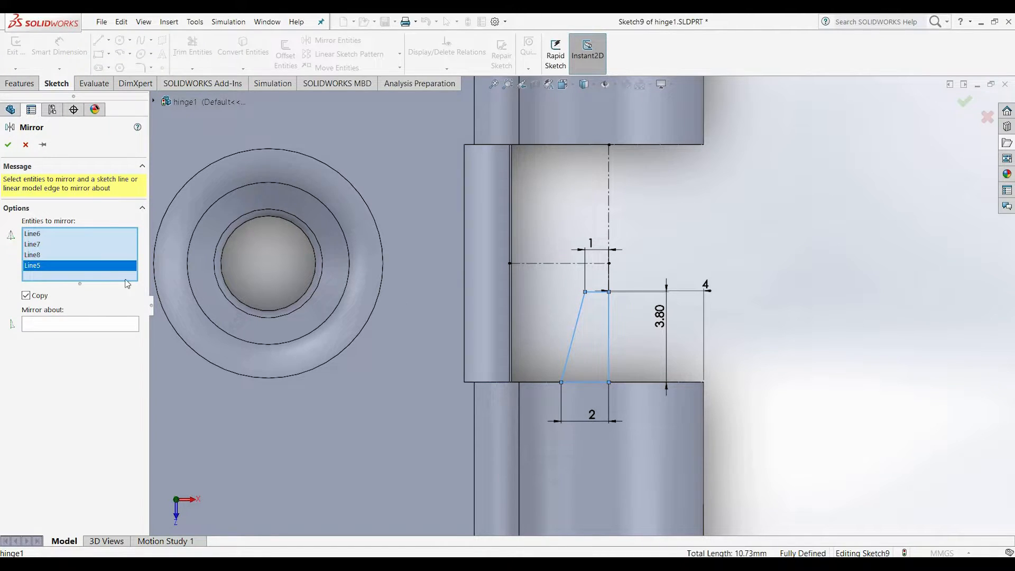
left_click(121, 324)
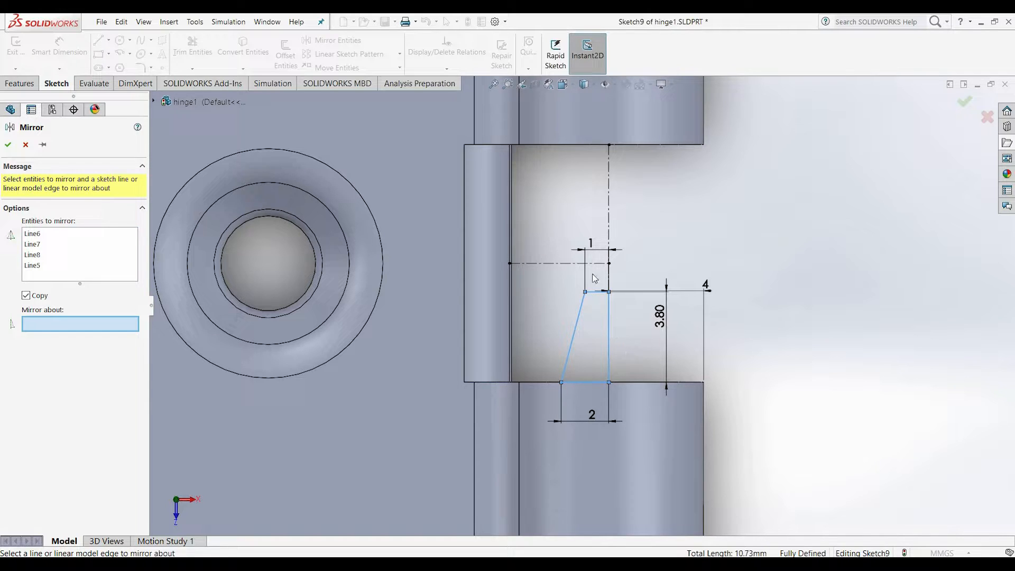
left_click(553, 263)
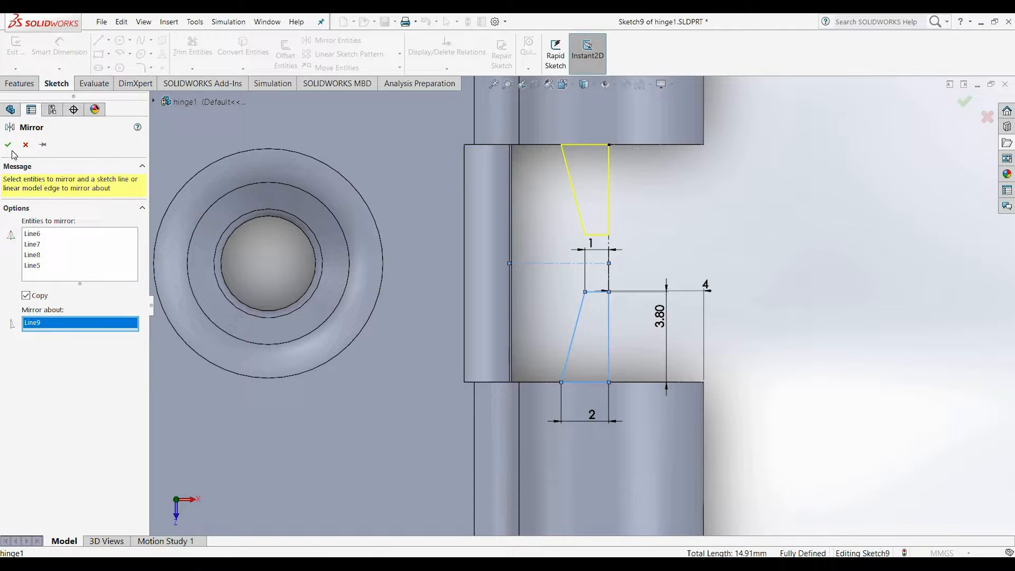
key("Return")
scroll(712, 207, "up", 5)
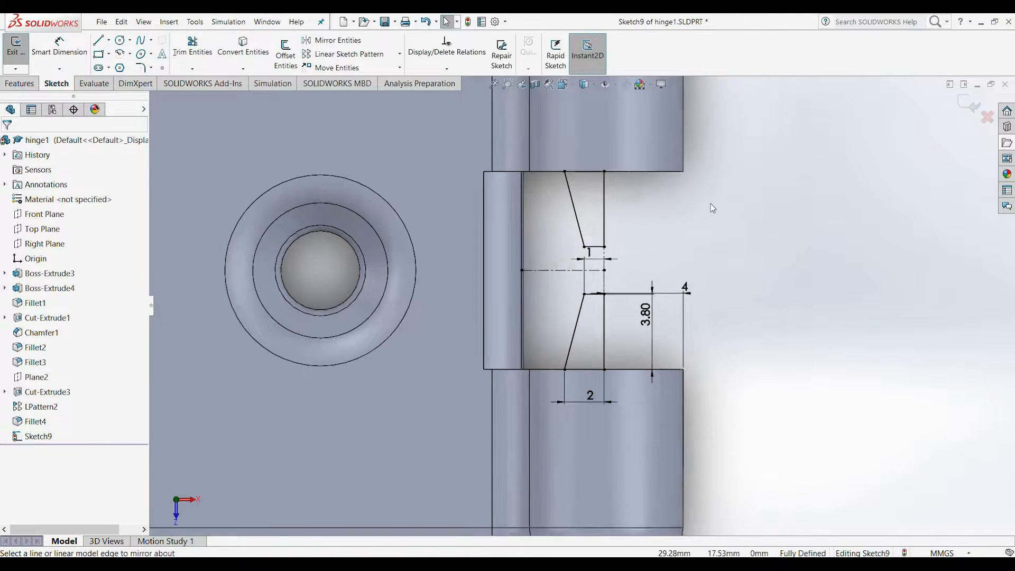
Step: Draw a horizontal centerline about 7.8 mm long across the middle knuckle, starting at the midpoint of its inner edge
scroll(582, 188, "down", 1)
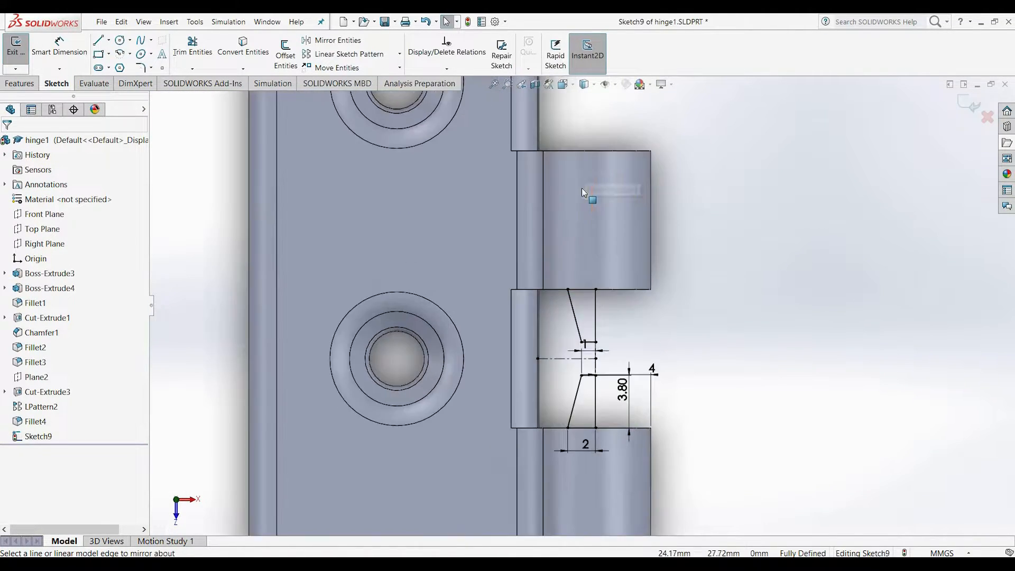
scroll(580, 211, "down", 3)
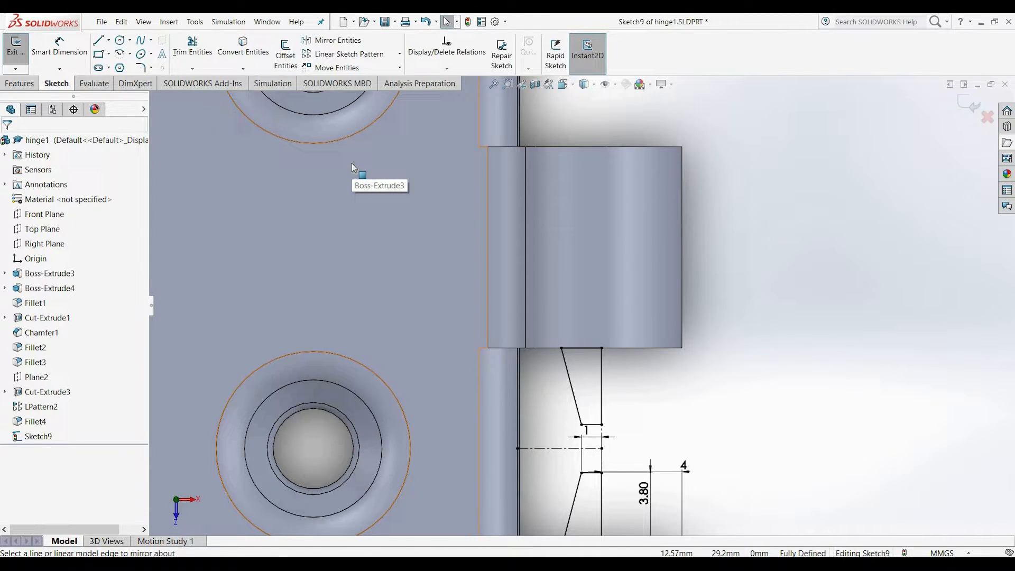
left_click(108, 40)
left_click(126, 65)
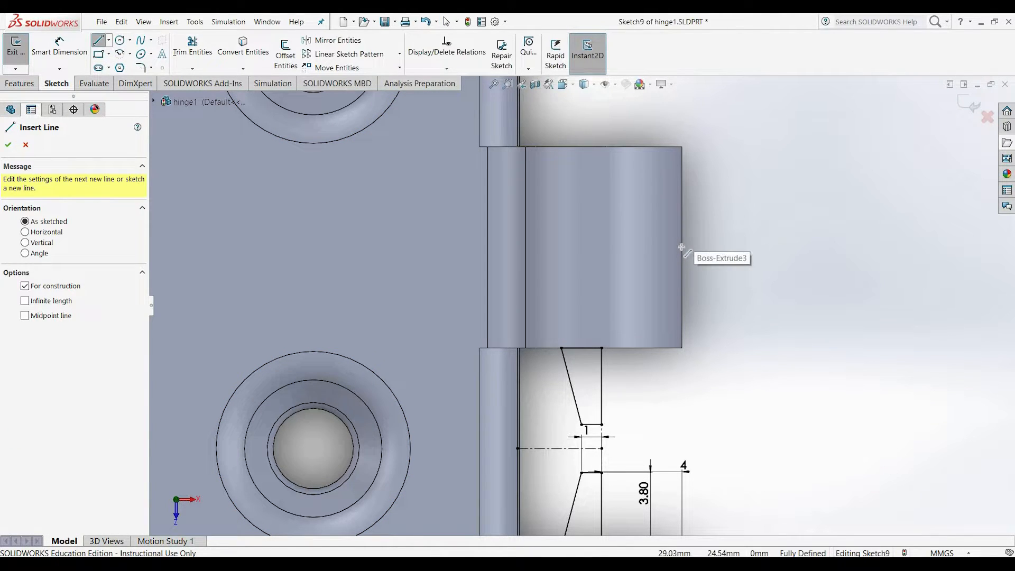
left_click(526, 247)
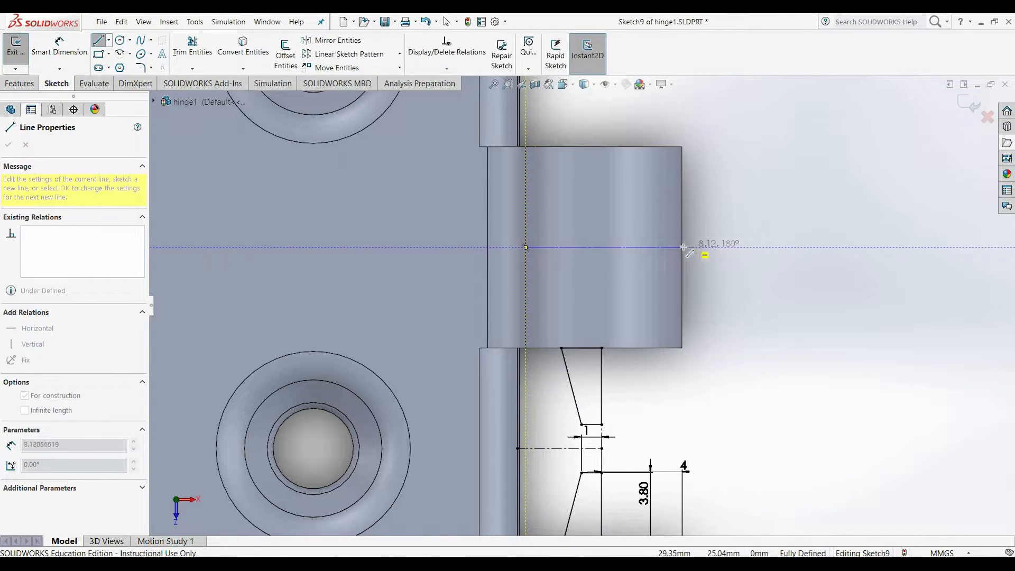
left_click(696, 263)
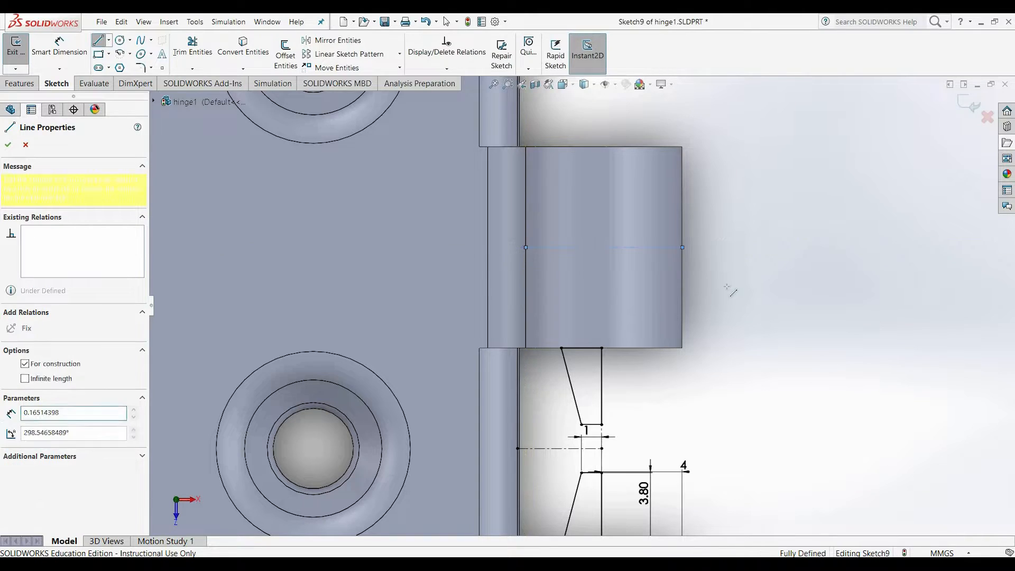
key("Escape")
Step: Dimension the middle knuckle's horizontal centerline to 8 mm
left_click(59, 47)
left_click(661, 247)
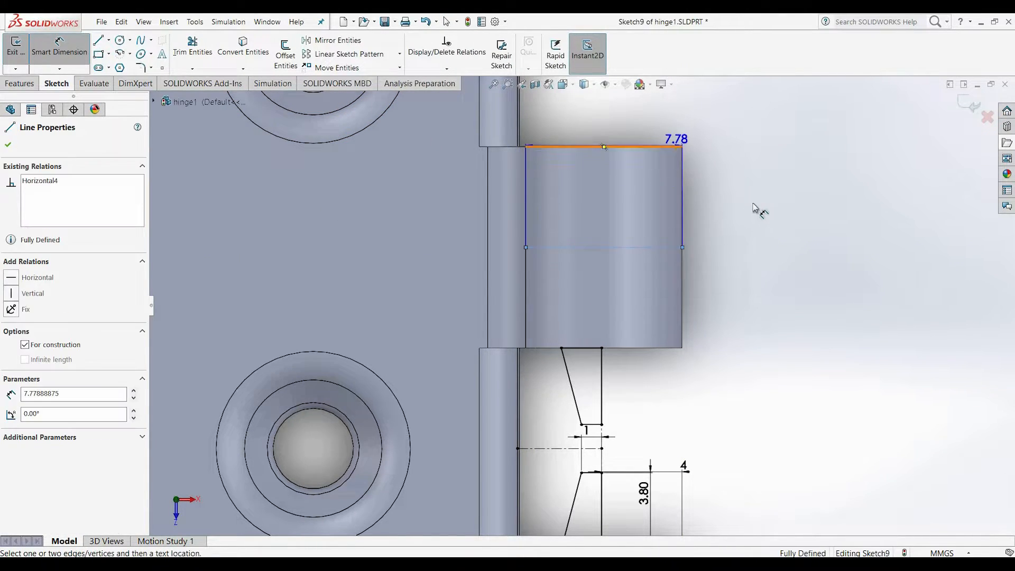
left_click(781, 227)
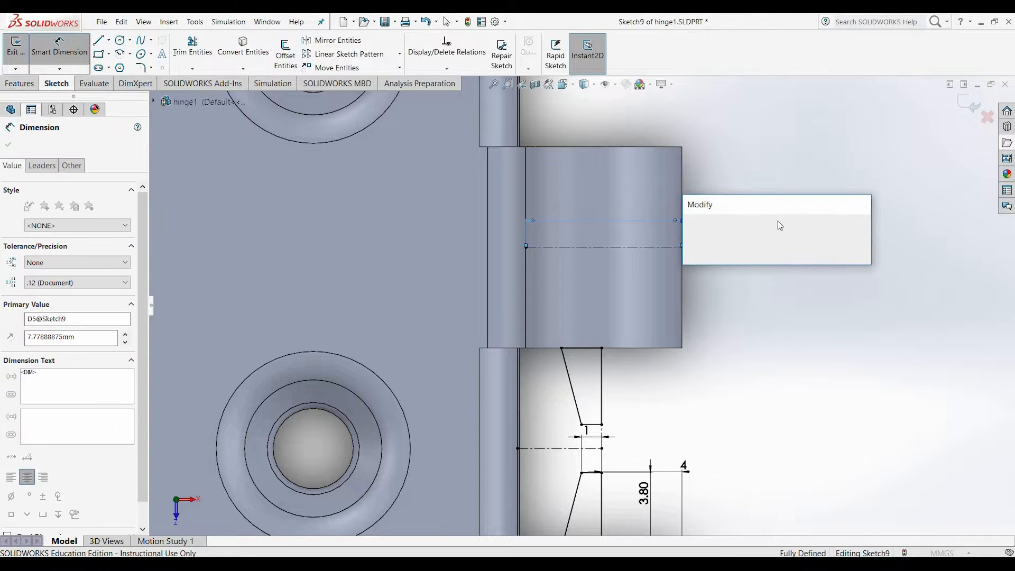
type("8")
key("Return")
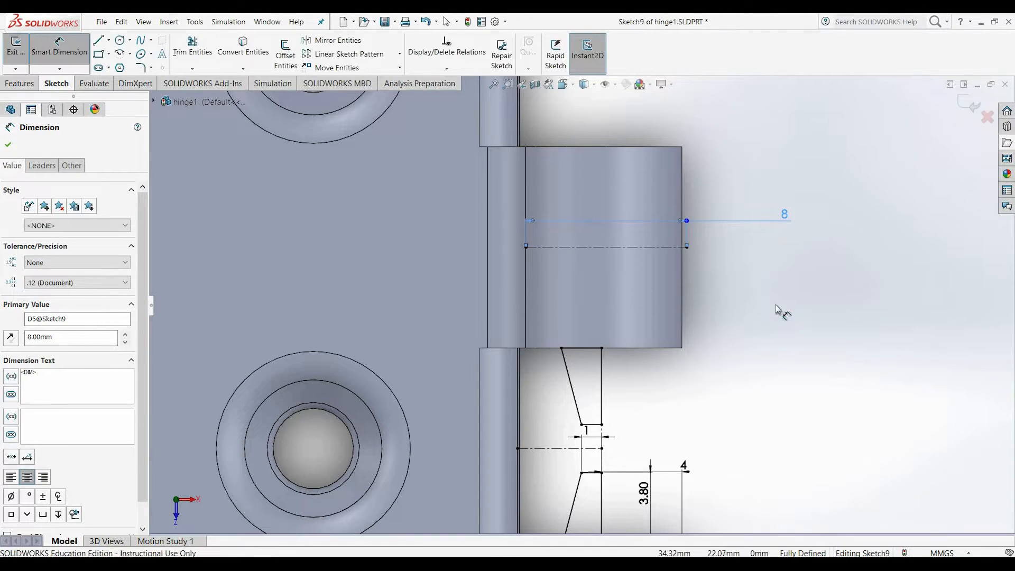
left_click(775, 305)
Step: Mirror both tapered profiles about the middle knuckle's centerline into the neighbouring barrel gap
key("z")
key("z")
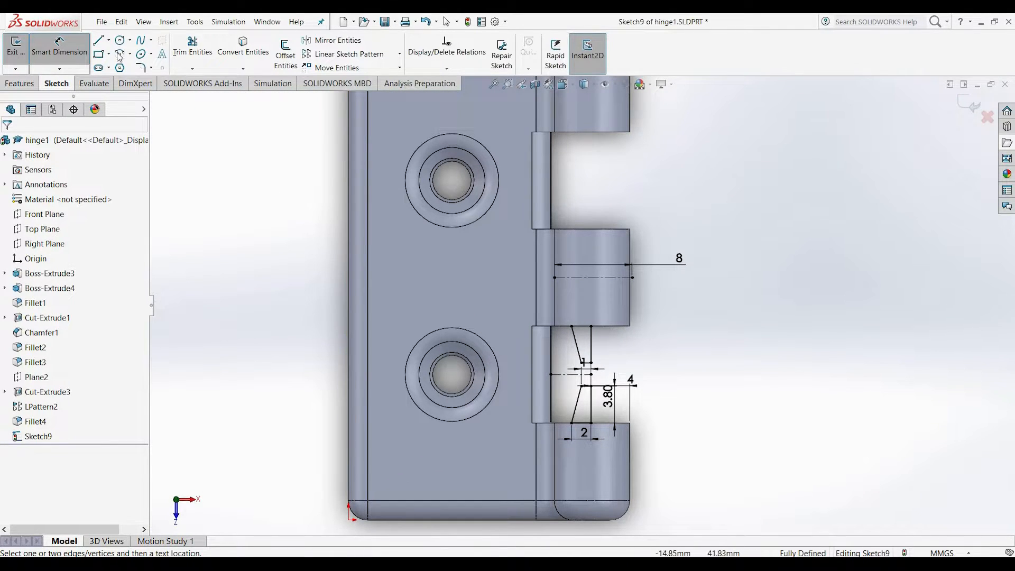
left_click(334, 41)
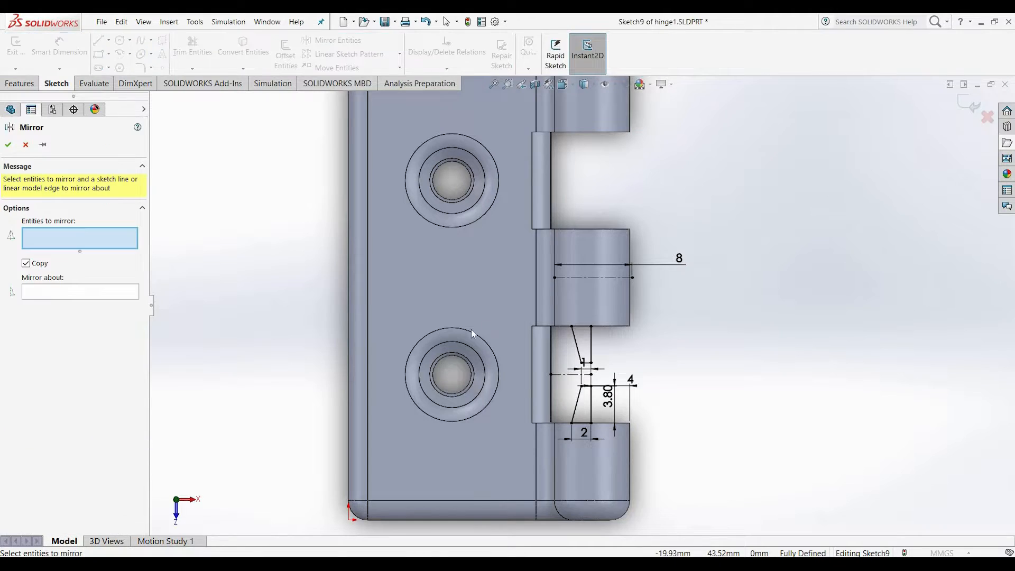
left_click(584, 353)
left_click(581, 326)
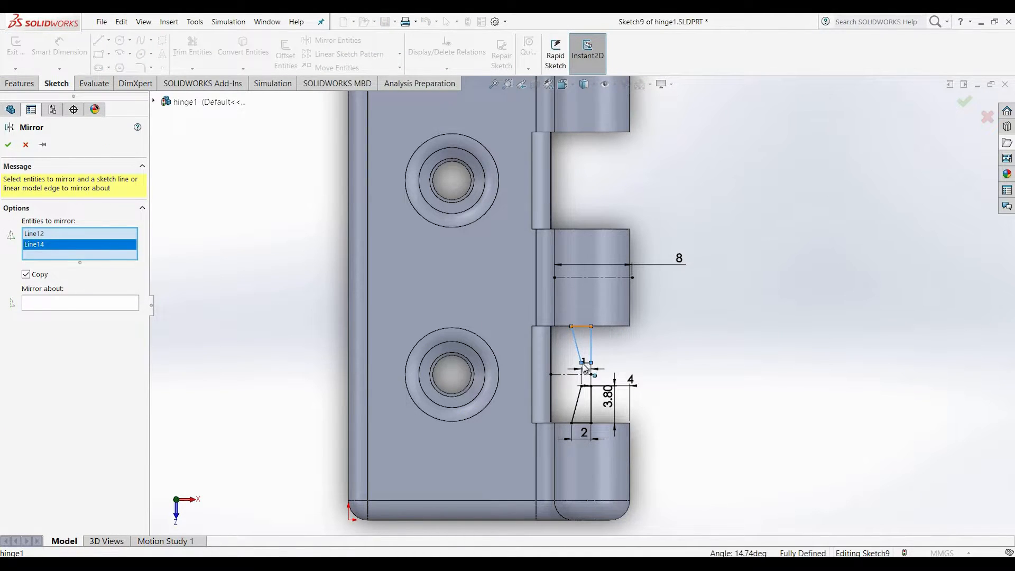
left_click(591, 342)
left_click(586, 387)
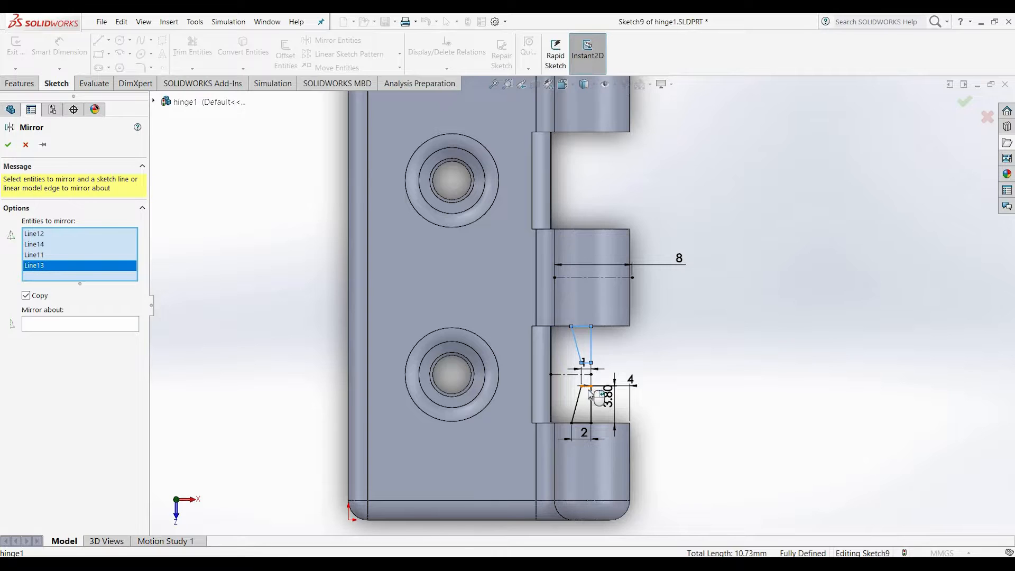
left_click(592, 401)
left_click(577, 405)
left_click(580, 423)
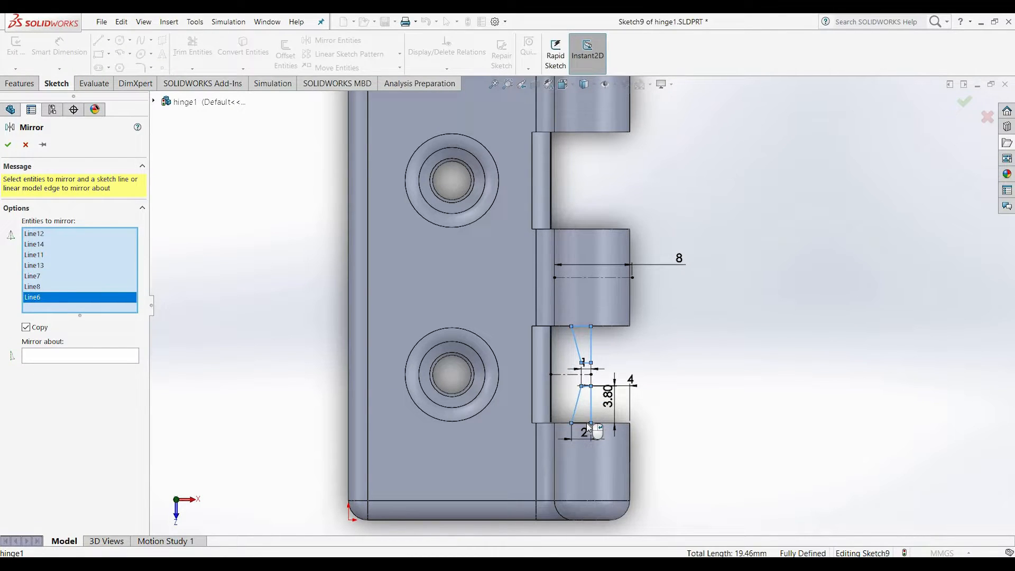
left_click(62, 369)
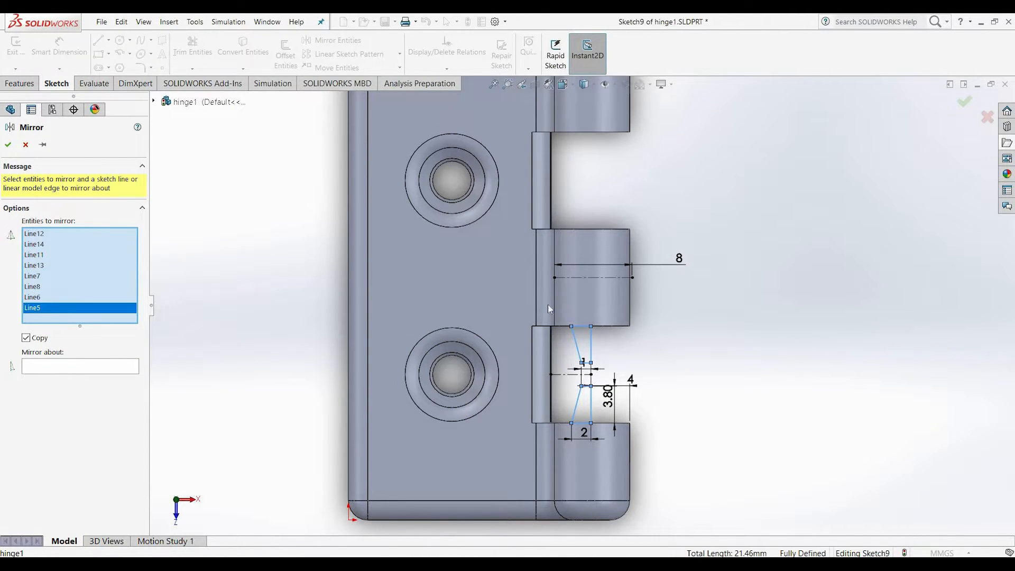
left_click(593, 277)
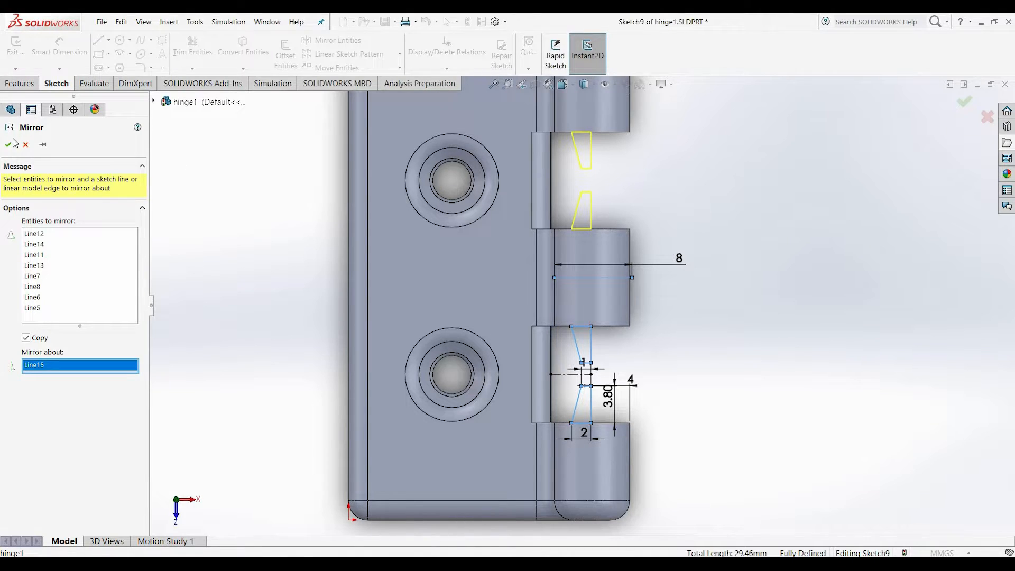
key("Return")
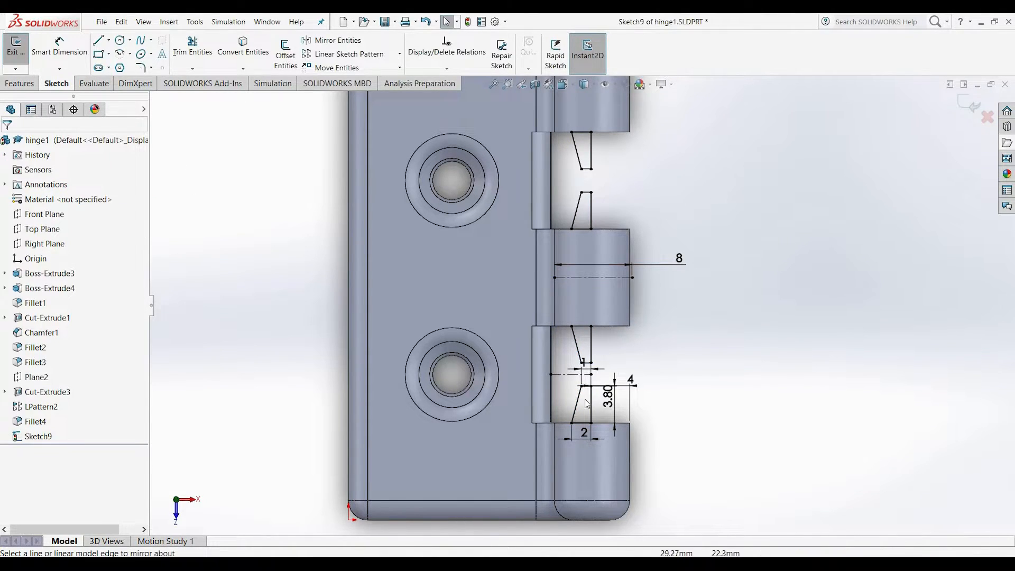
Step: Revolve the four tapered profiles 360 degrees about their straight side on the barrel axis, with the result merged
left_click(21, 83)
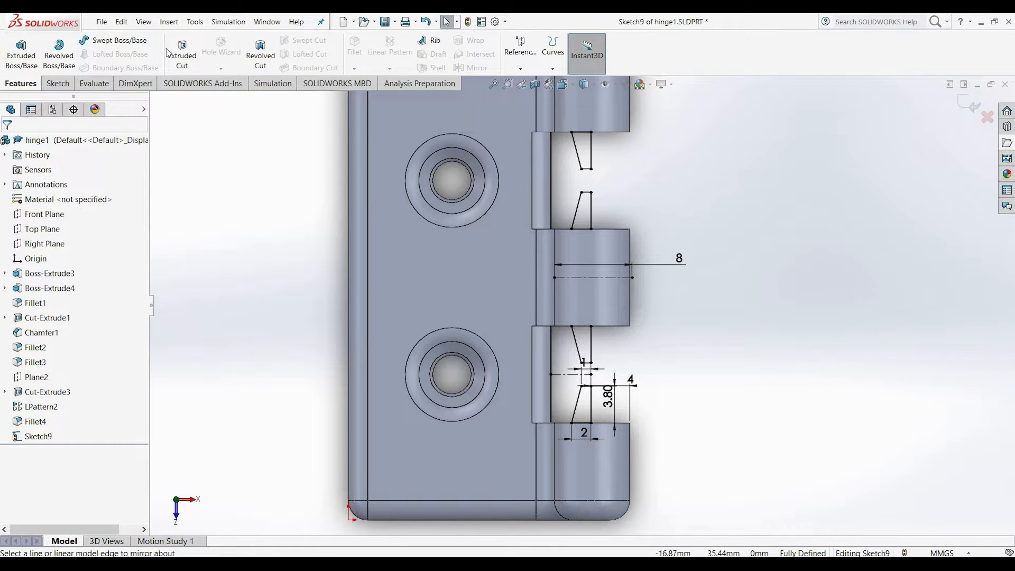
left_click(59, 55)
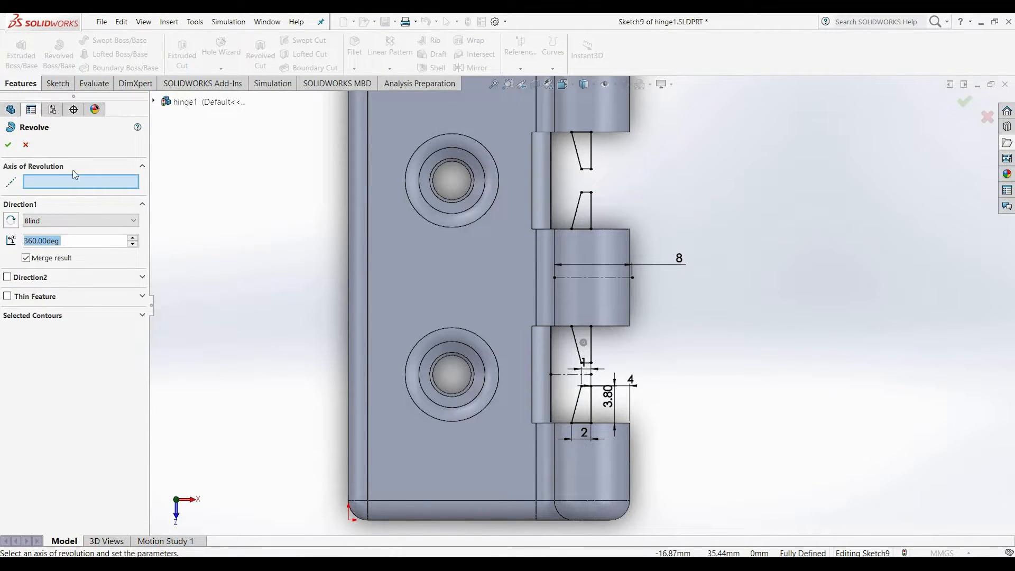
left_click(590, 354)
left_click(9, 148)
middle_click_drag(701, 401, 643, 334)
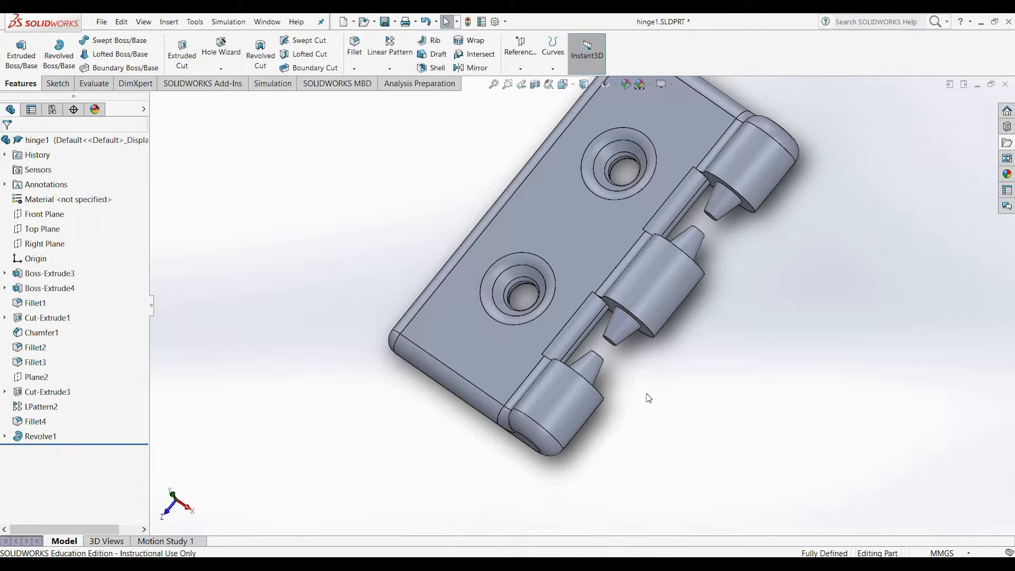
middle_click_drag(667, 355, 610, 289)
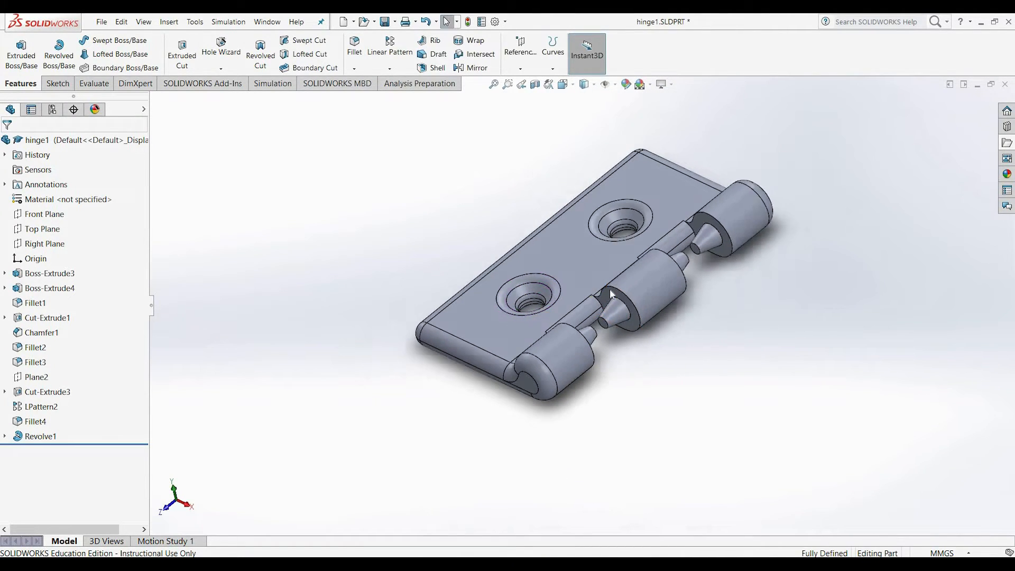
scroll(610, 290, "down", 2)
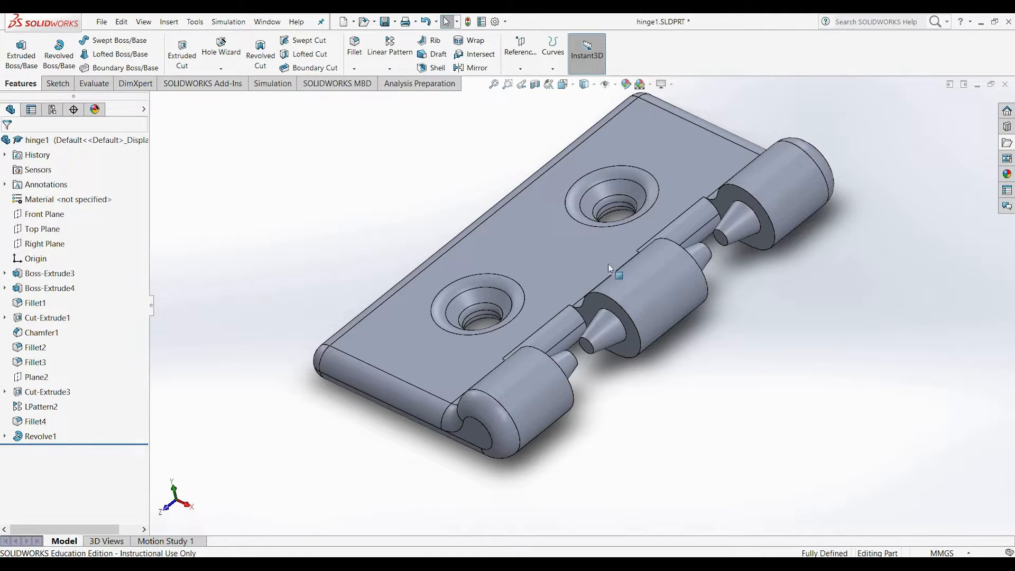
Step: Set up a 1 mm fillet on two same-facing knuckle end faces and the tip edges of their tapered pins
left_click(355, 49)
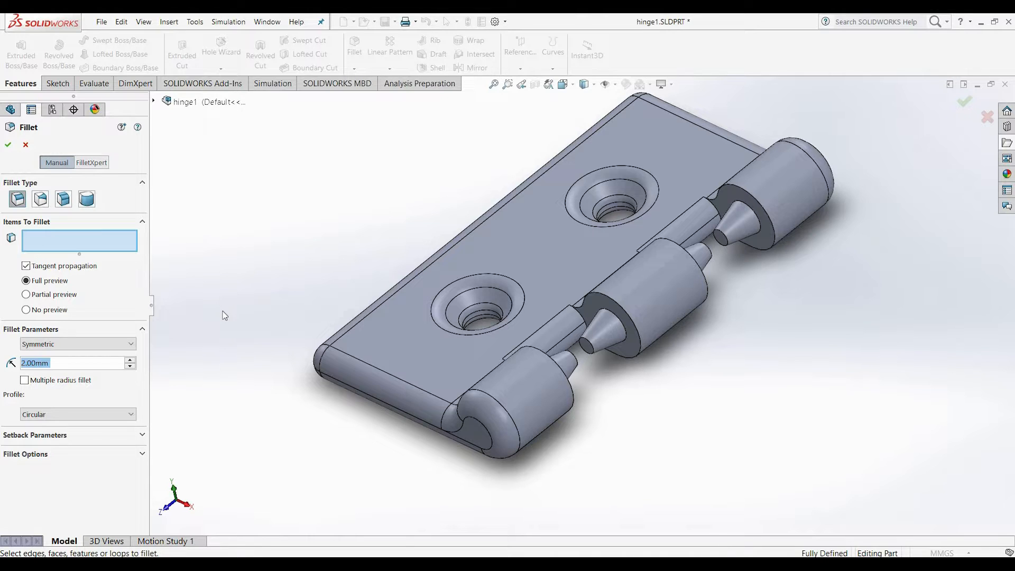
type("1")
key("Return")
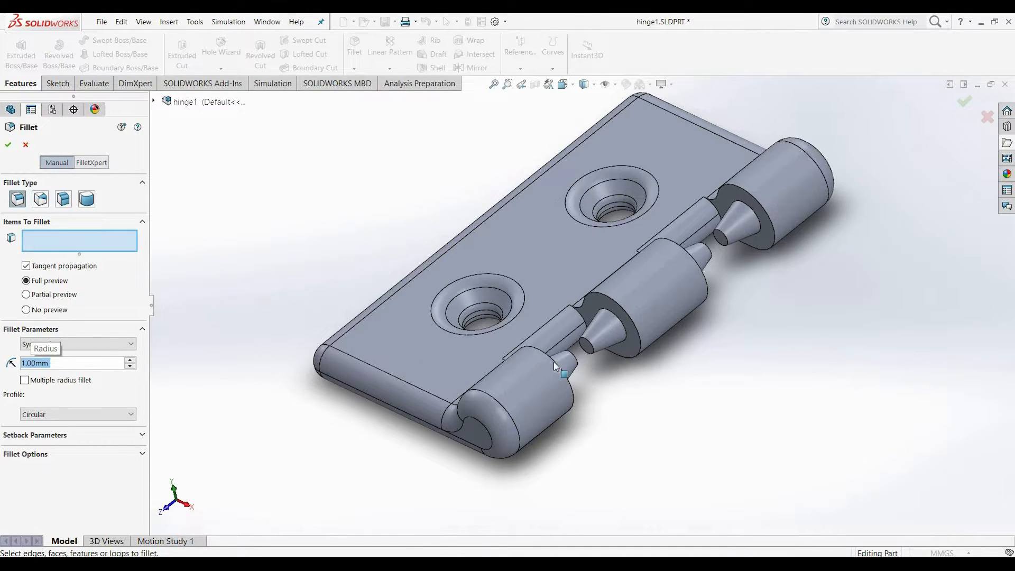
scroll(563, 366, "down", 1)
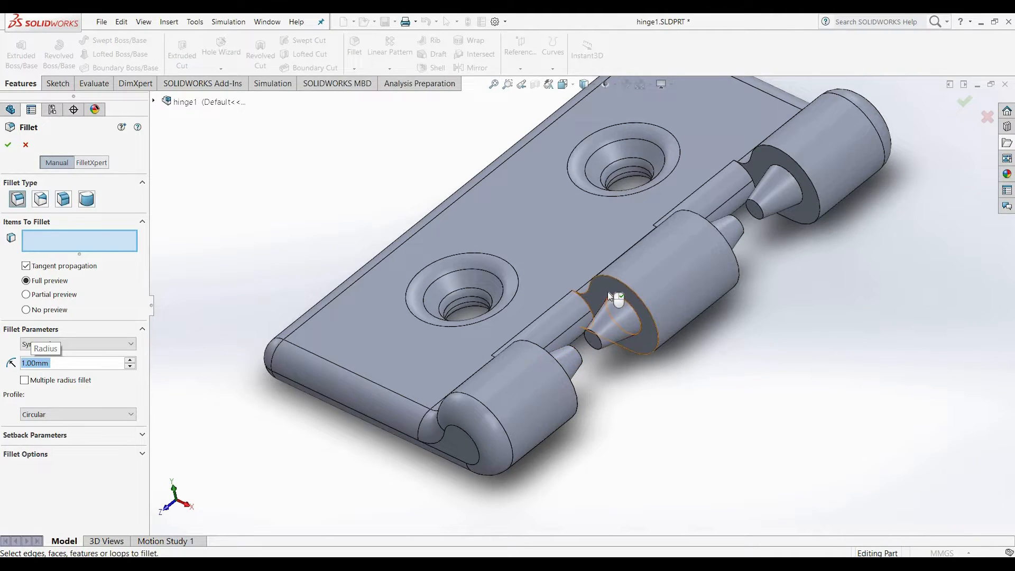
left_click(613, 298)
left_click(797, 202)
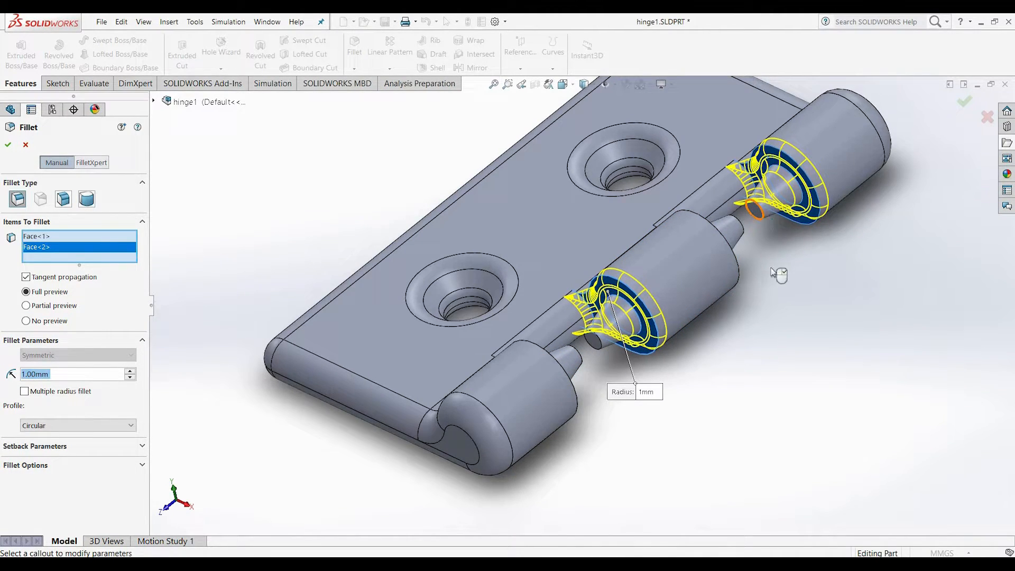
left_click(761, 212)
left_click(601, 345)
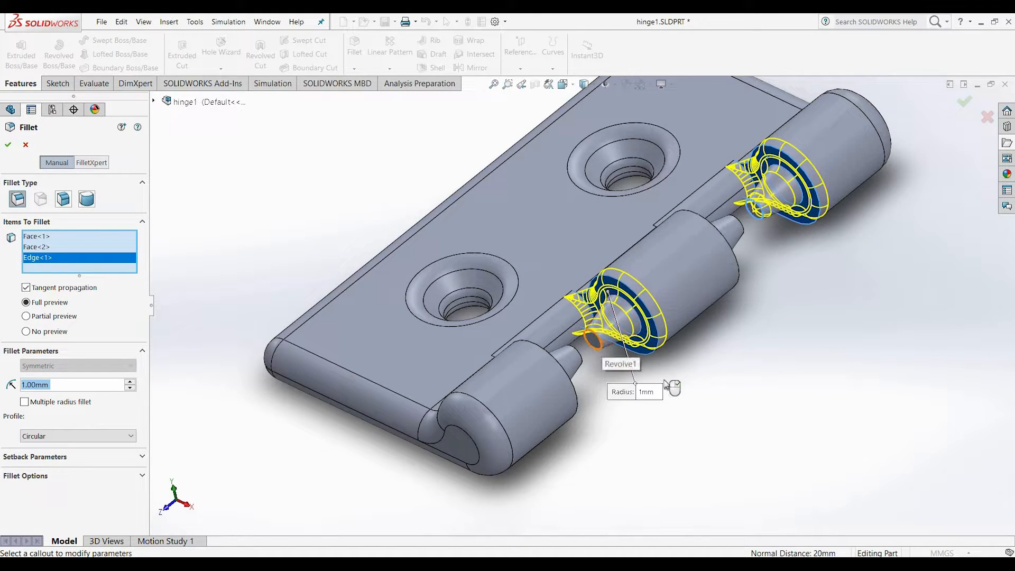
Step: Add the opposite-facing knuckle end faces and the tip edges of the remaining tapered pins to the 1 mm fillet and apply it
middle_click_drag(727, 397, 751, 423)
left_click(895, 535)
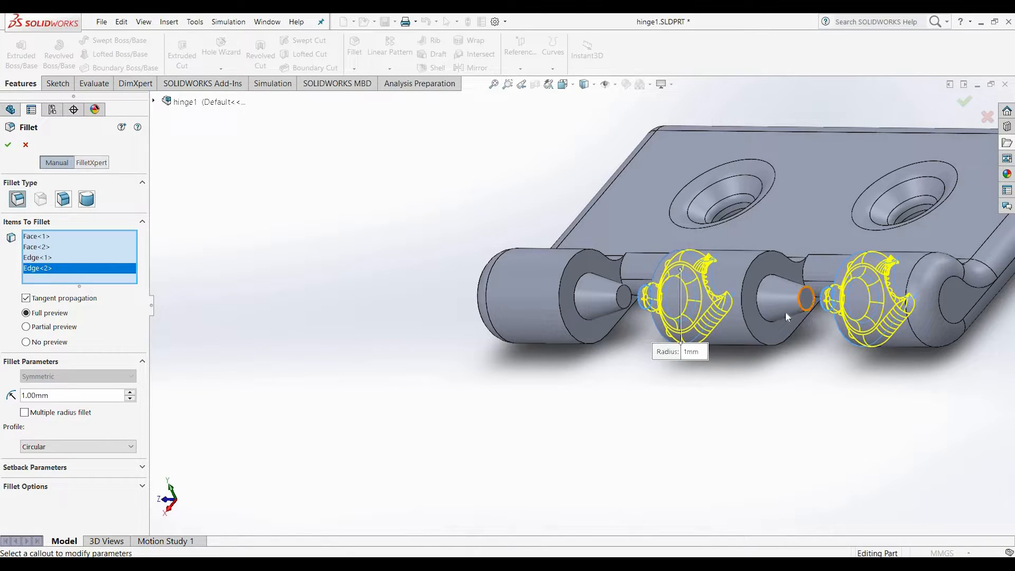
left_click(791, 317)
left_click(756, 323)
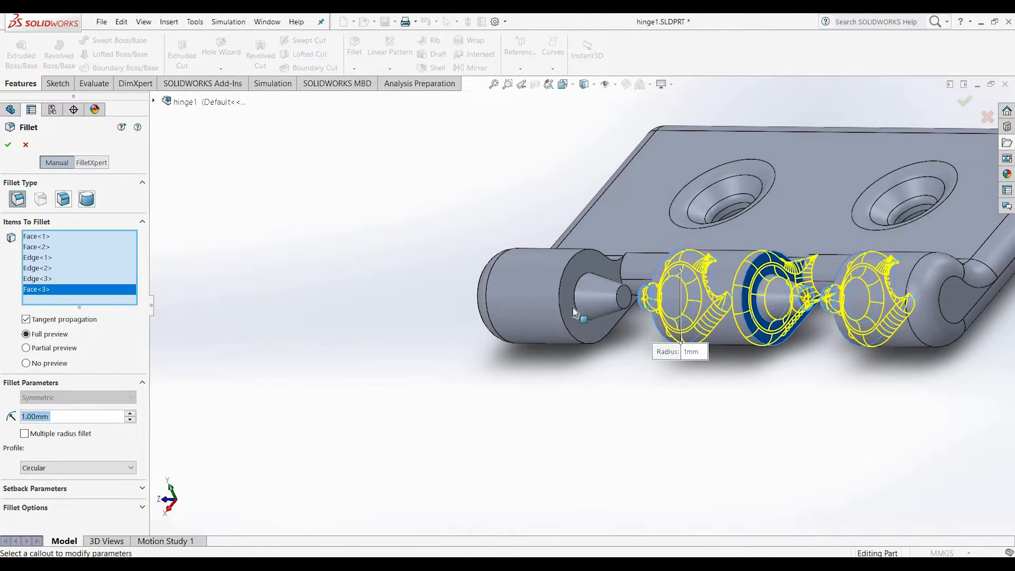
left_click(598, 317)
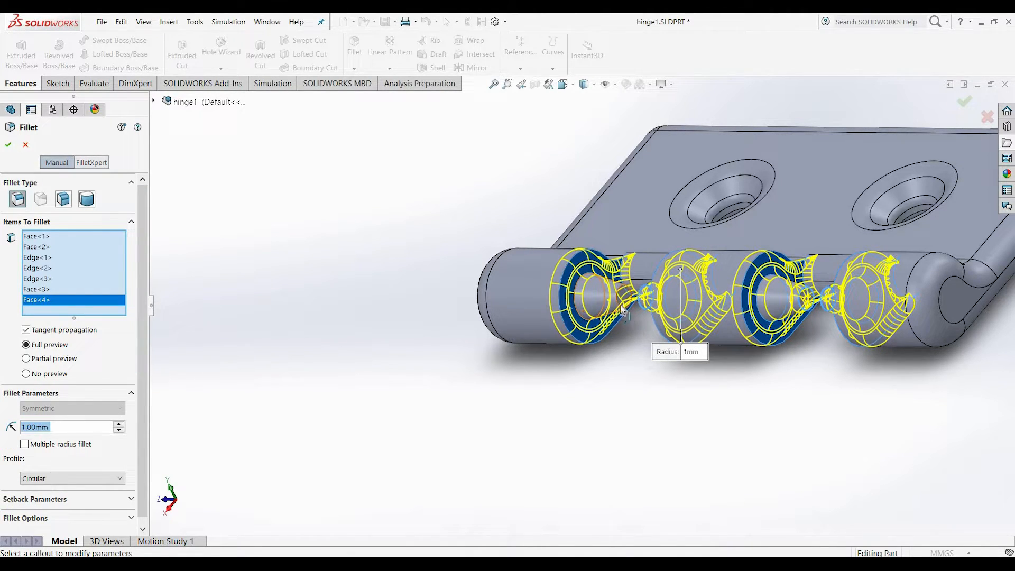
left_click(626, 313)
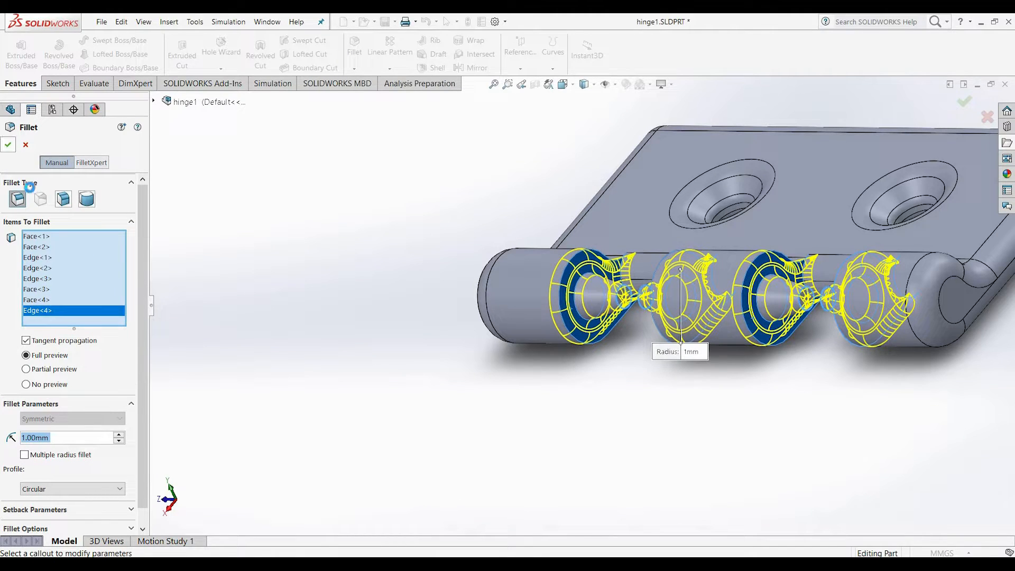
key("Return")
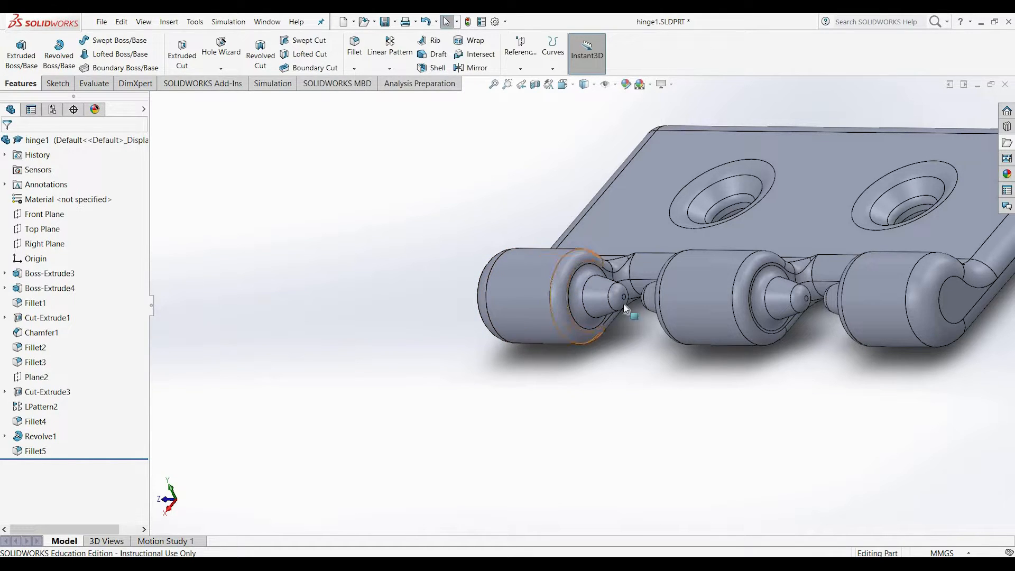
middle_click_drag(639, 369, 607, 306)
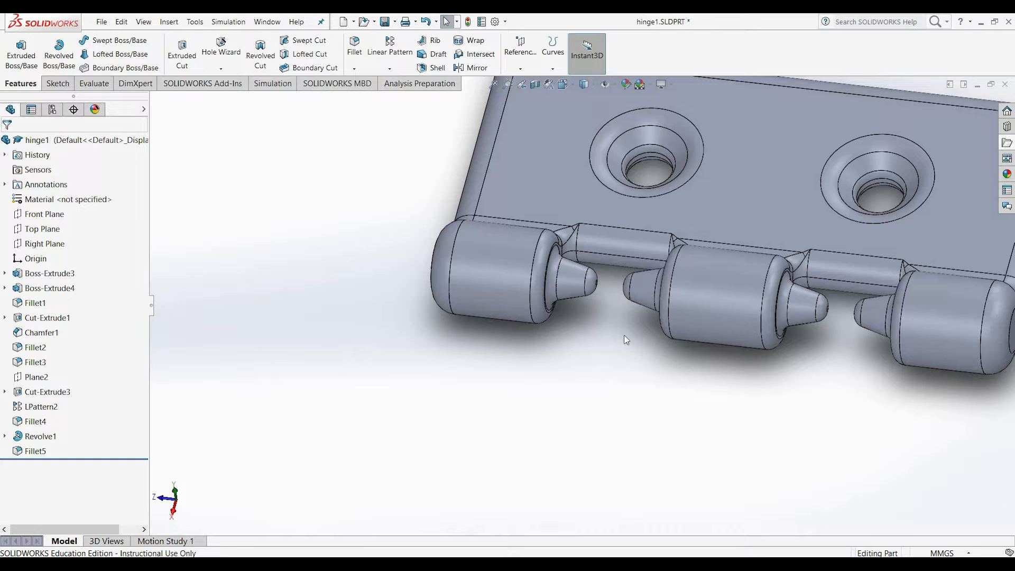
scroll(625, 344, "up", 5)
middle_click_drag(612, 363, 687, 290)
scroll(667, 251, "down", 2)
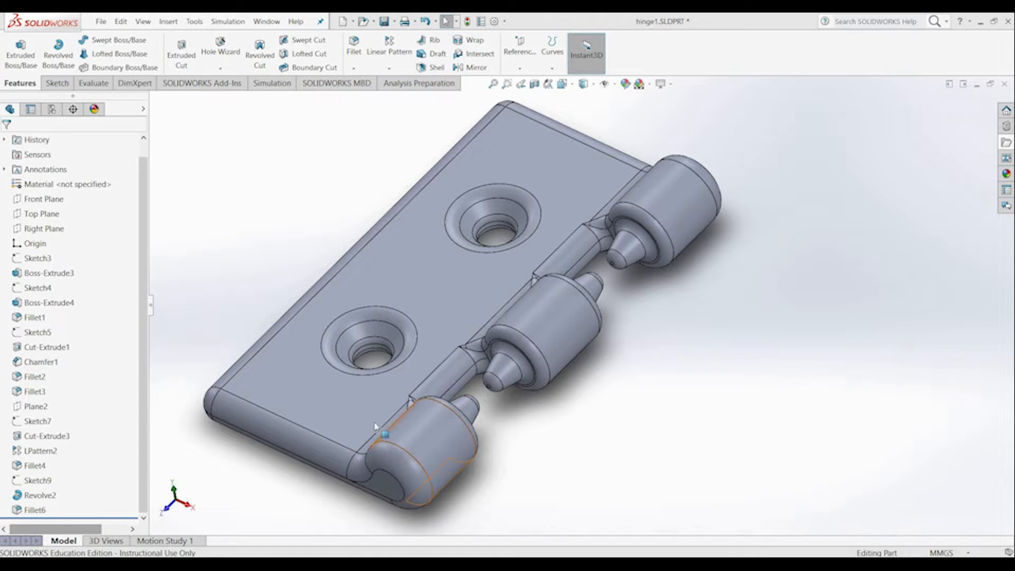
Step: Reopen the tapered pin profile sketch and set the profile's base width to 2.4 mm
right_click(36, 480)
left_click(40, 379)
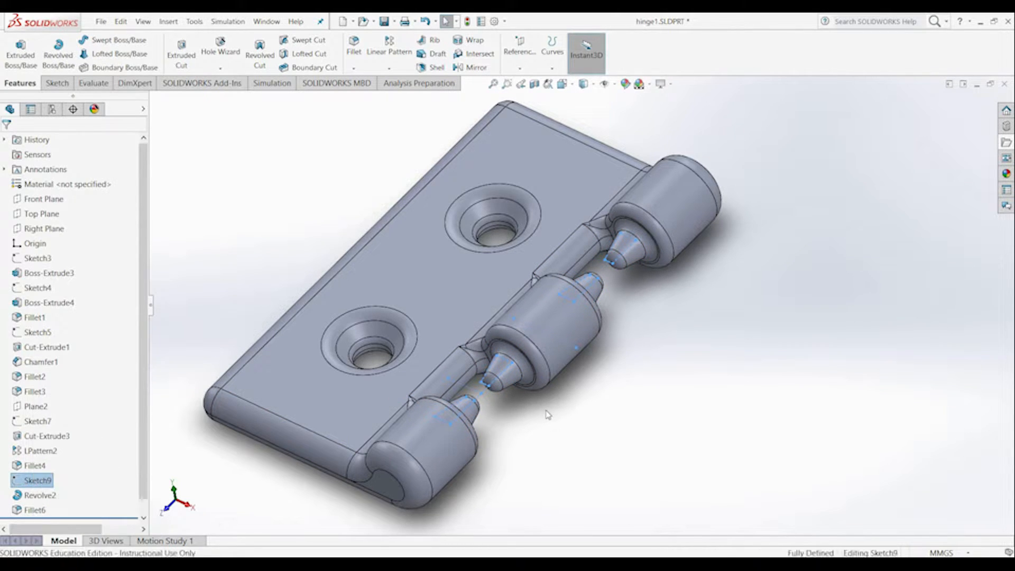
key("space")
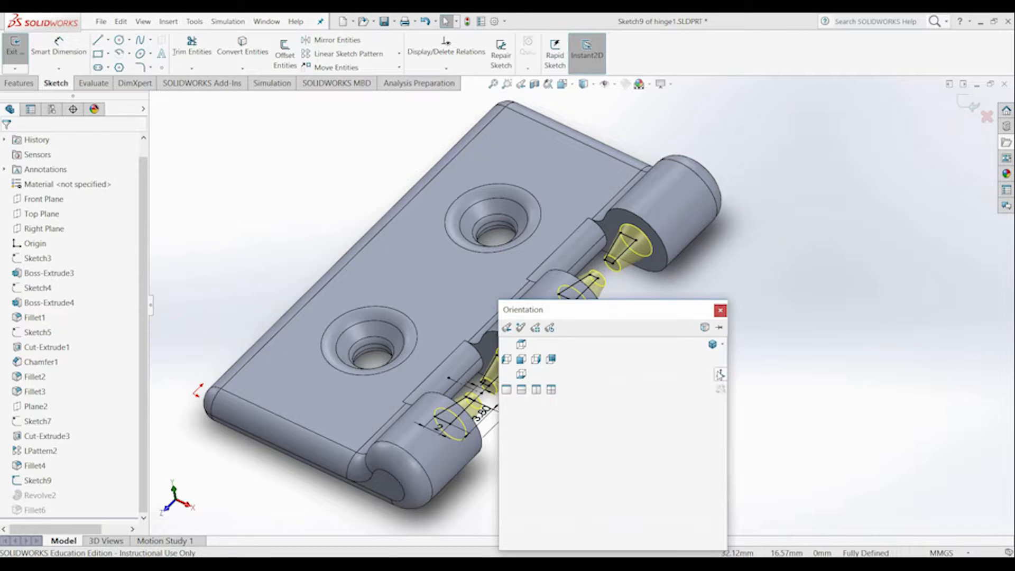
left_click(720, 375)
scroll(674, 441, "down", 2)
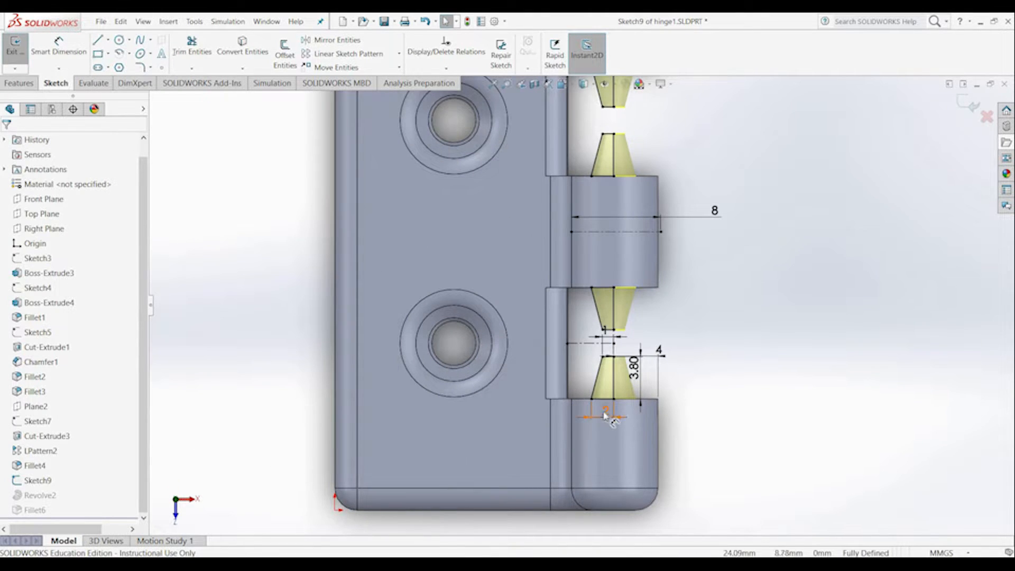
left_click(606, 414)
double_click(603, 411)
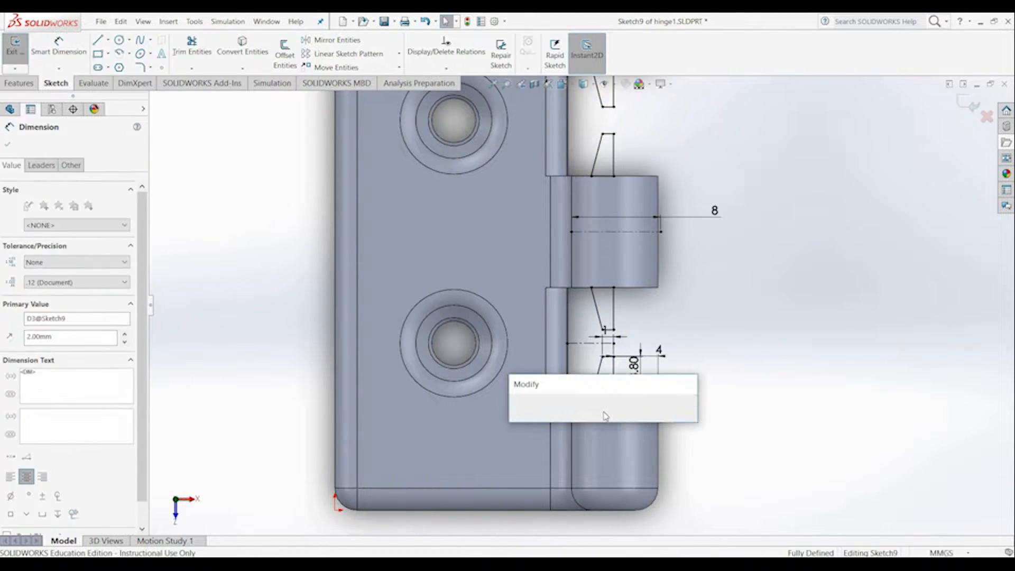
type("2.4")
key("Return")
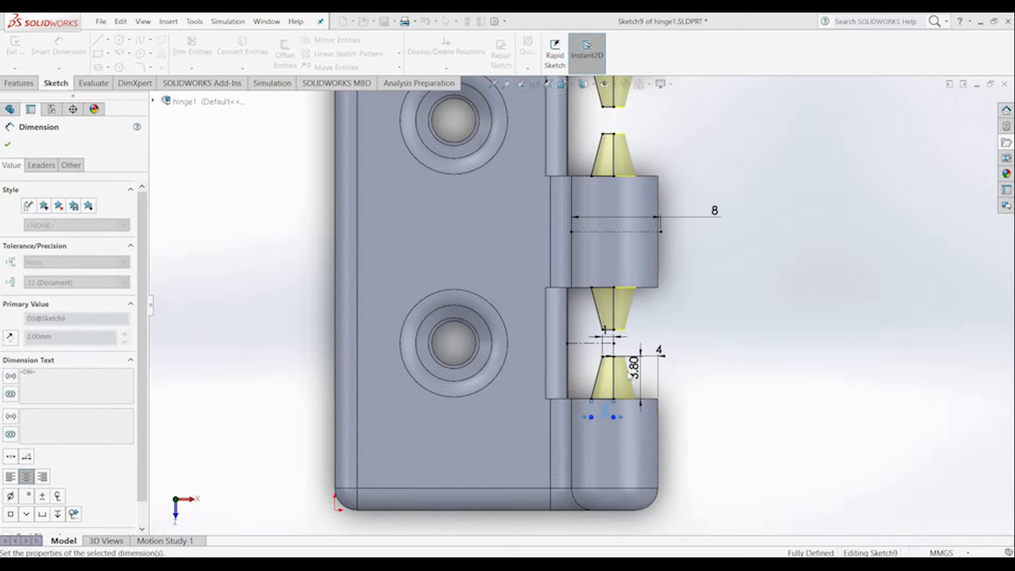
key("Escape")
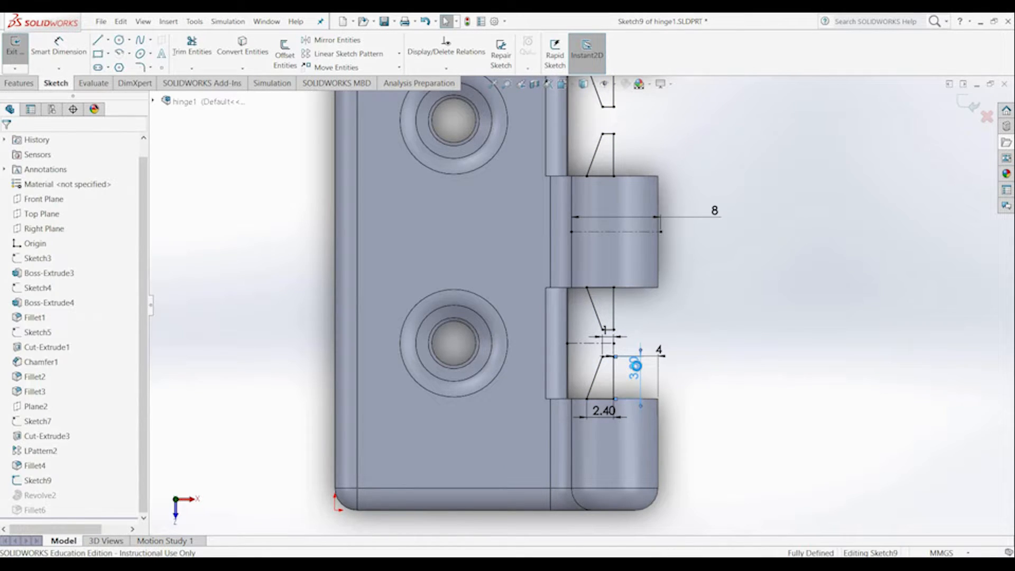
Step: Set the tapered profile's height to 4.2 mm
double_click(636, 365)
type("4.2")
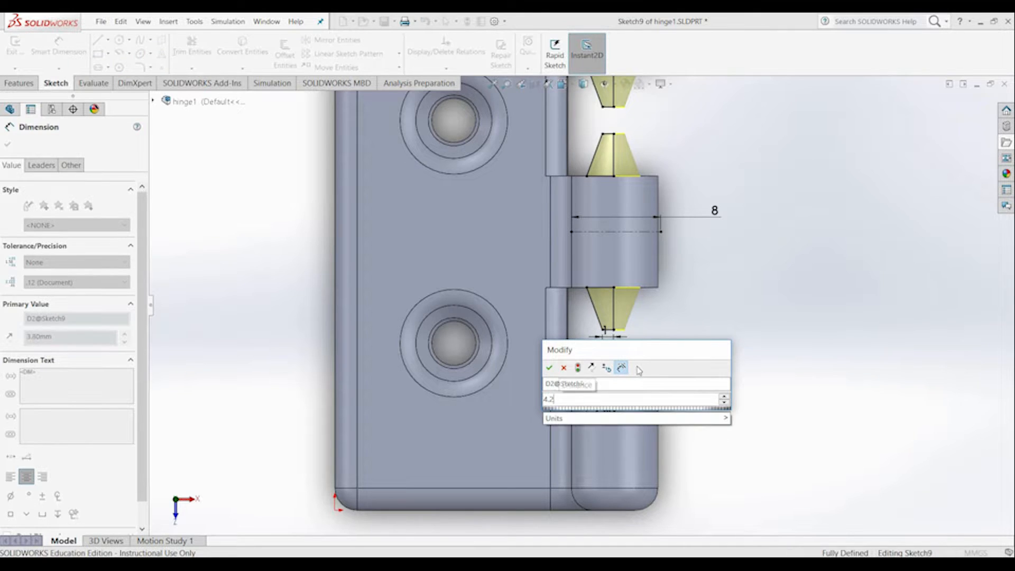
key("Return")
key("Escape")
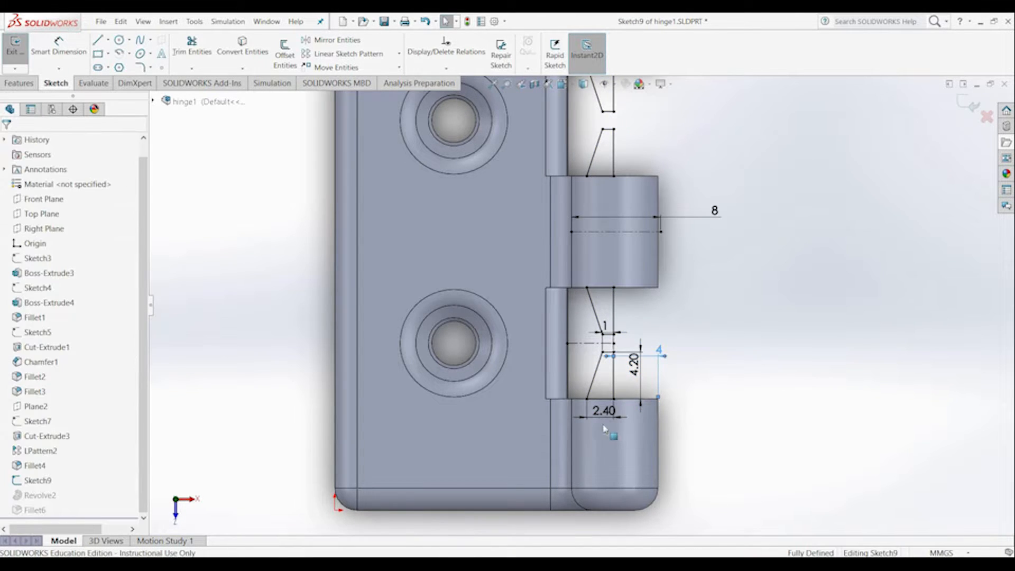
Step: Set the tapered profile's tip width to 1.4 mm and finish the sketch edit
left_click(606, 328)
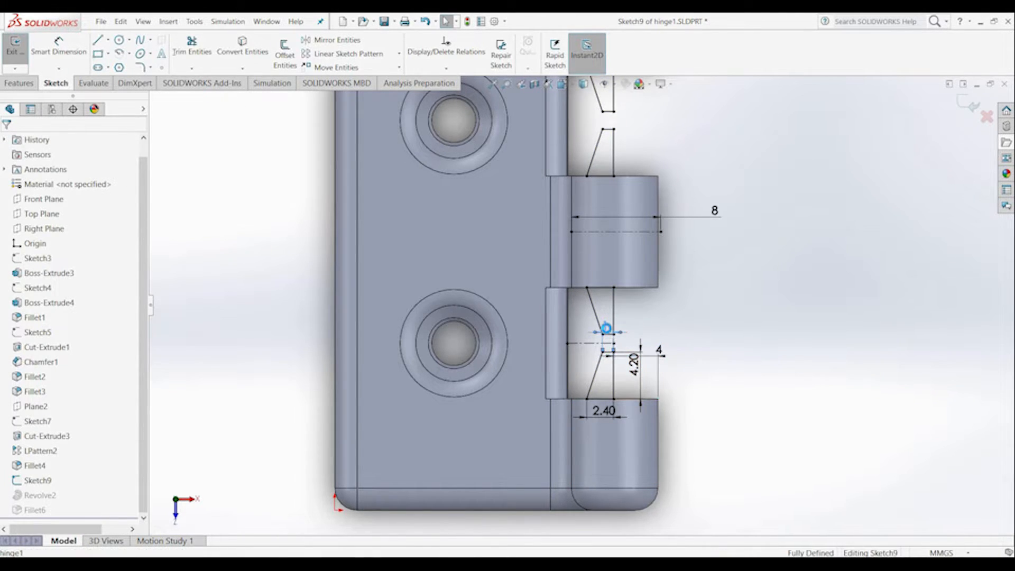
type("1.2")
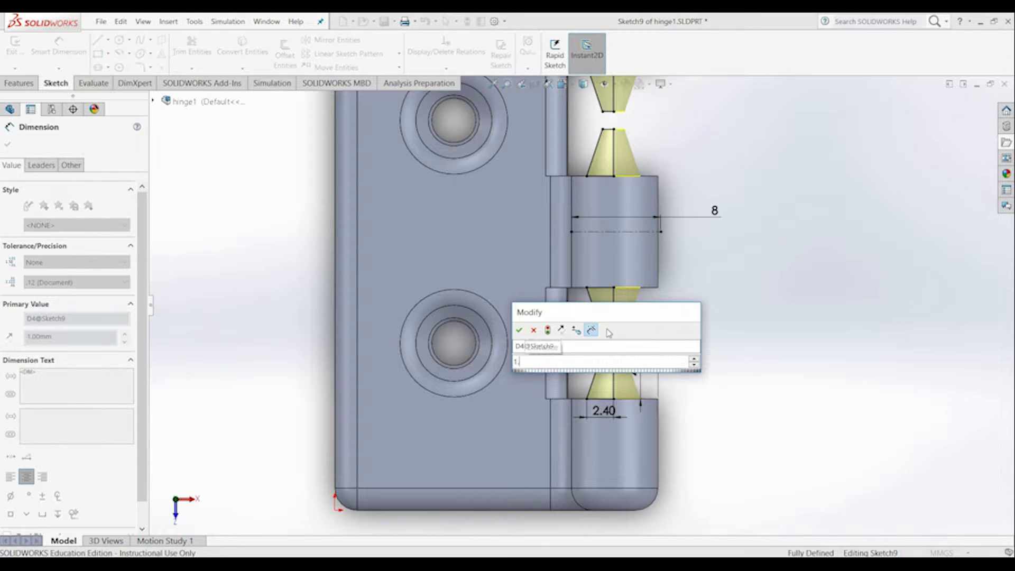
key("Return")
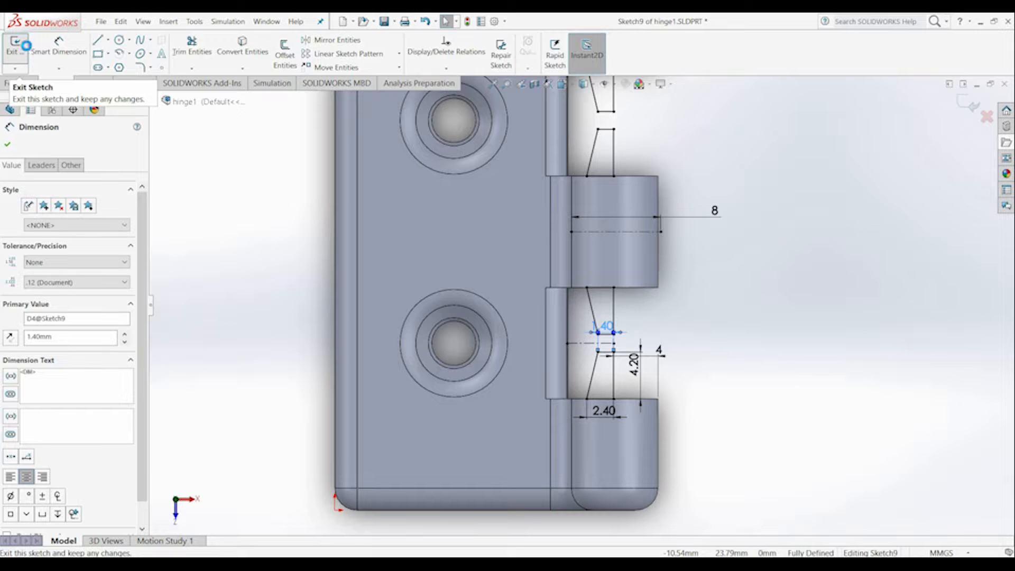
left_click(26, 45)
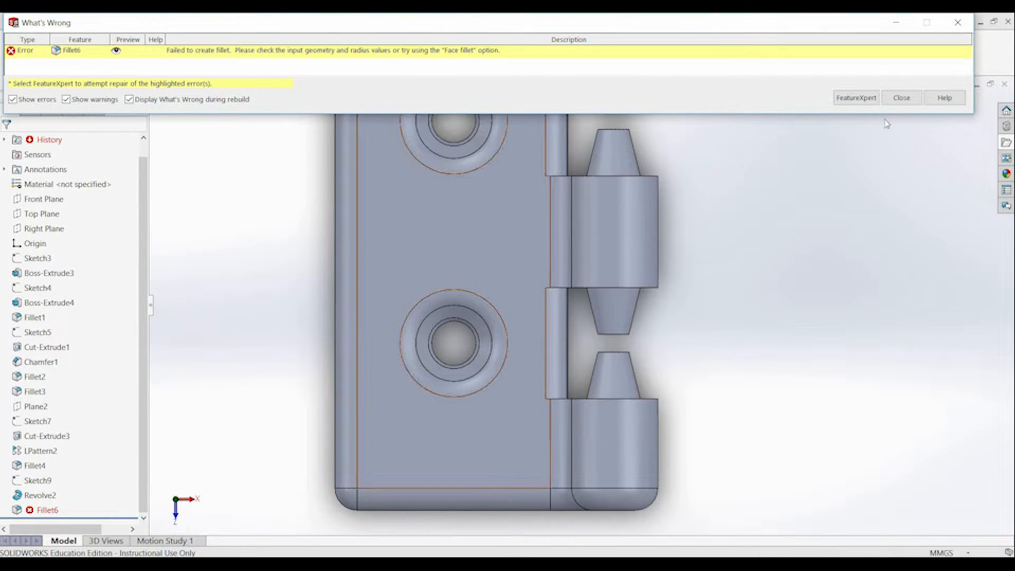
left_click(900, 99)
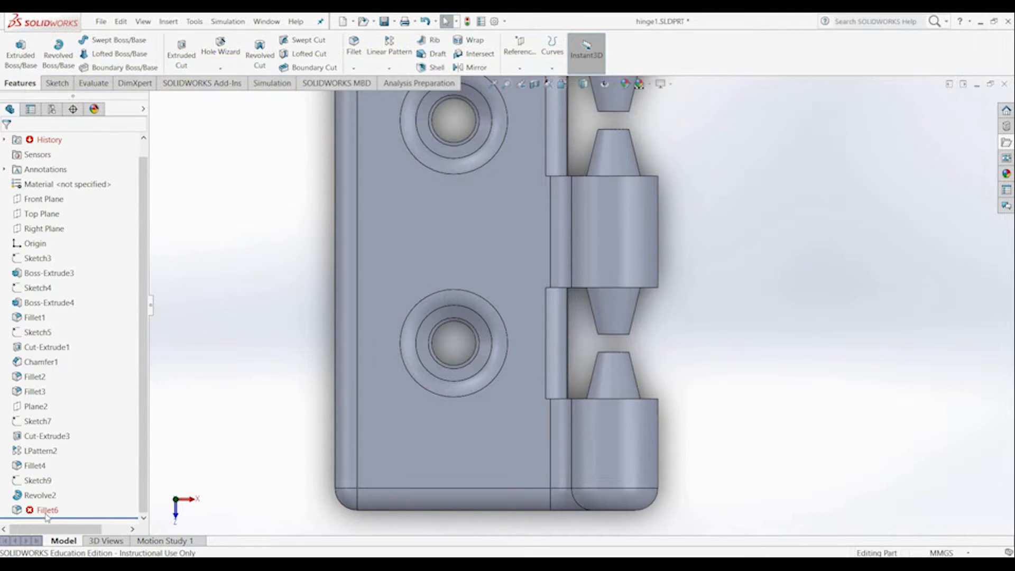
Step: Edit the fillet on the knuckle end faces and pin tips and try a radius of 0.9 mm
right_click(46, 511)
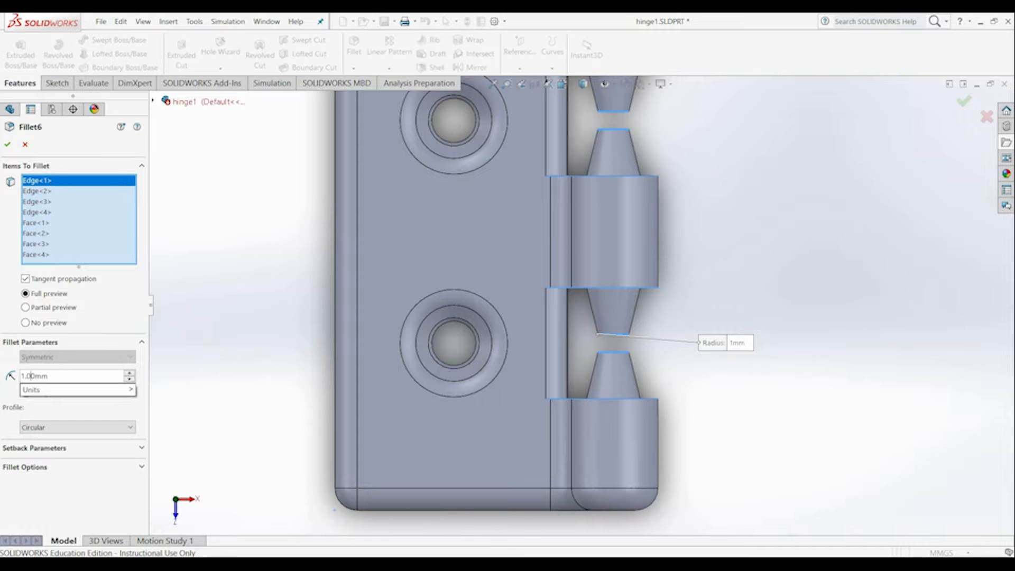
type("0.9")
key("Return")
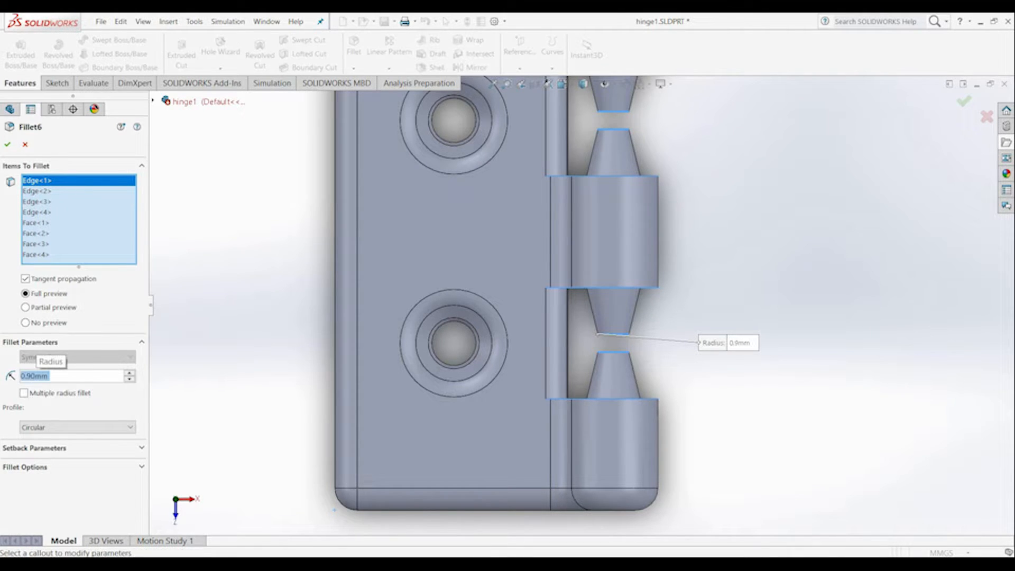
left_click(7, 145)
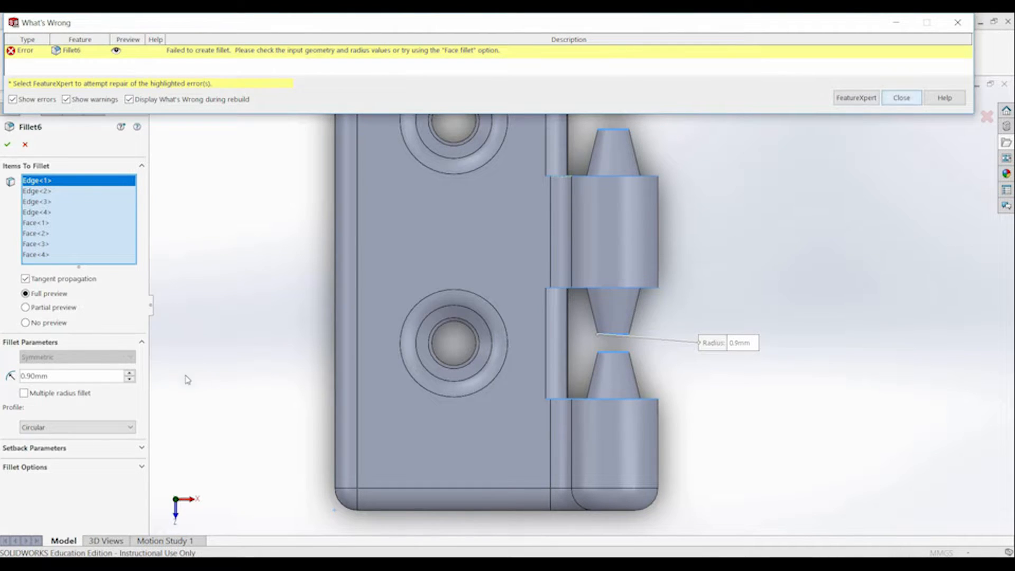
left_click(900, 99)
Step: Set the radius of the knuckle and pin tip fillet to 0.8 mm and apply it
key("Delete")
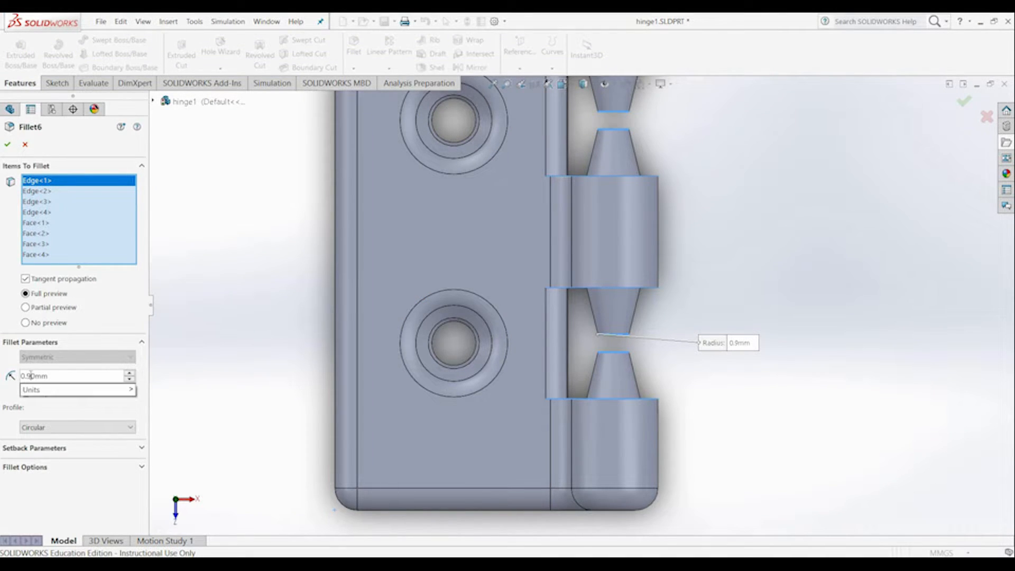
type("8")
key("Return")
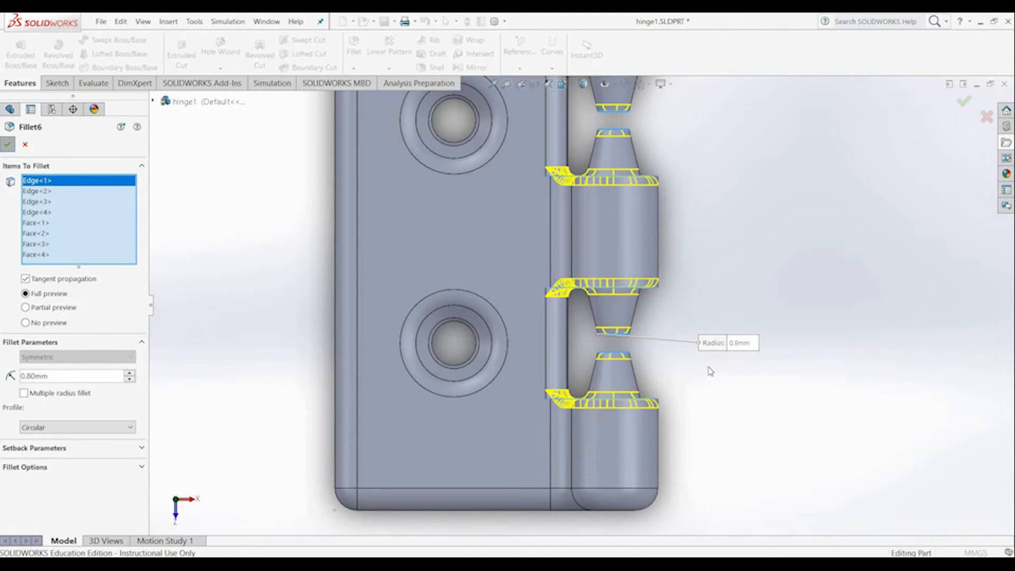
key("Return")
middle_click_drag(730, 297, 695, 299)
scroll(695, 298, "down", 3)
scroll(696, 299, "up", 1)
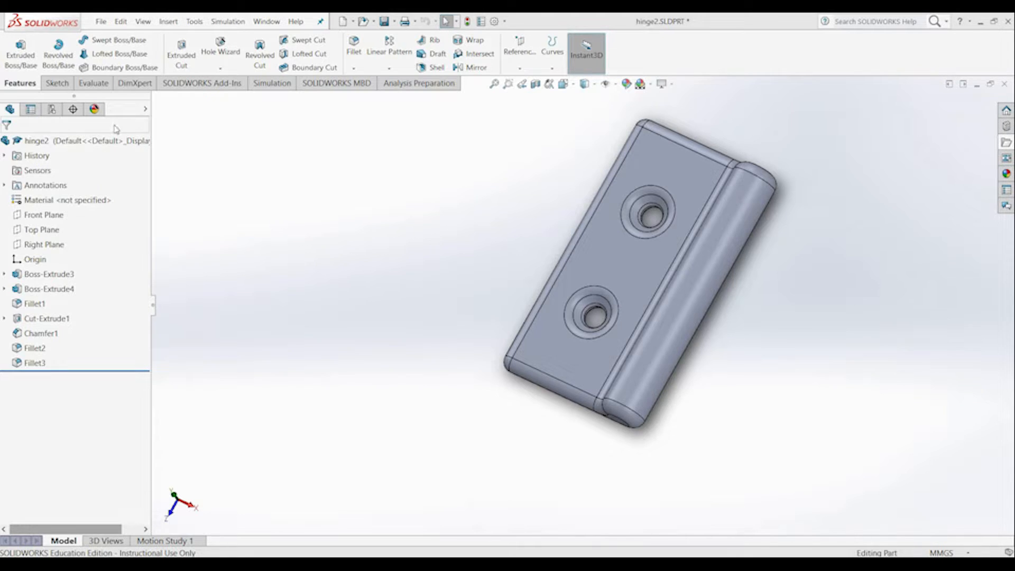
Step: In the hinge2 part, create a reference plane offset 0.4 mm from the flat end face of the barrel
left_click(520, 57)
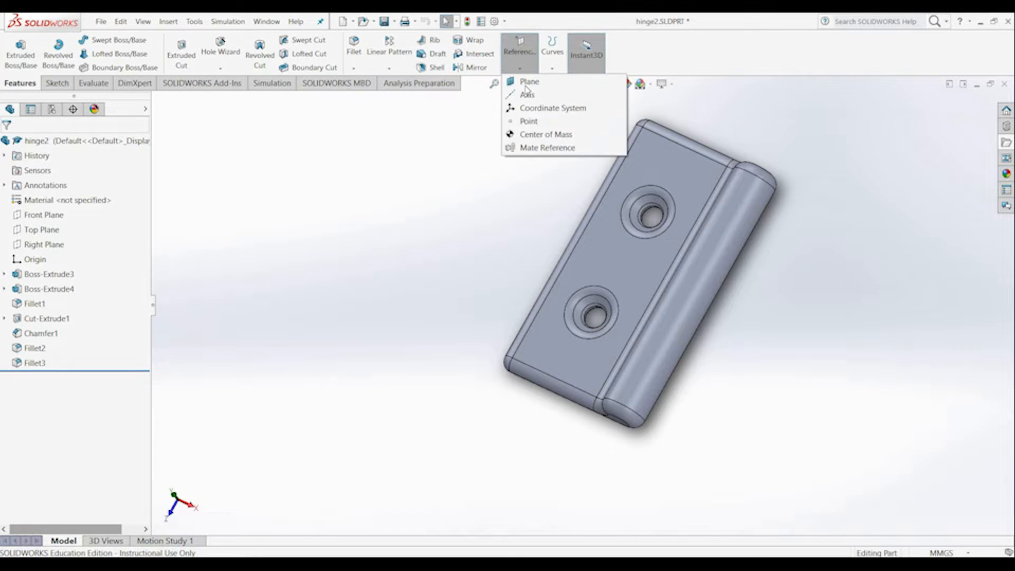
left_click(577, 451)
middle_click_drag(578, 451, 648, 385)
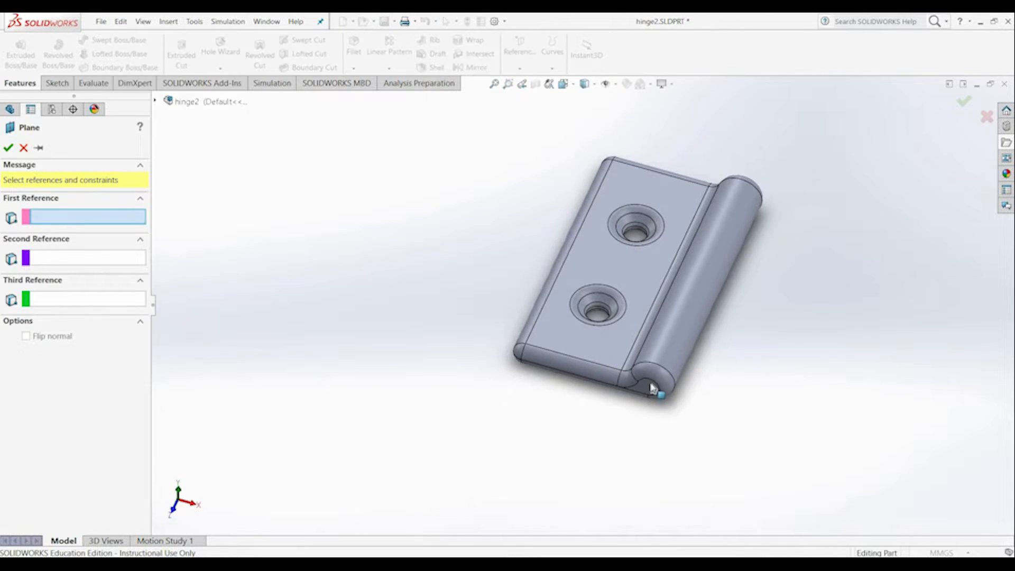
left_click(642, 388)
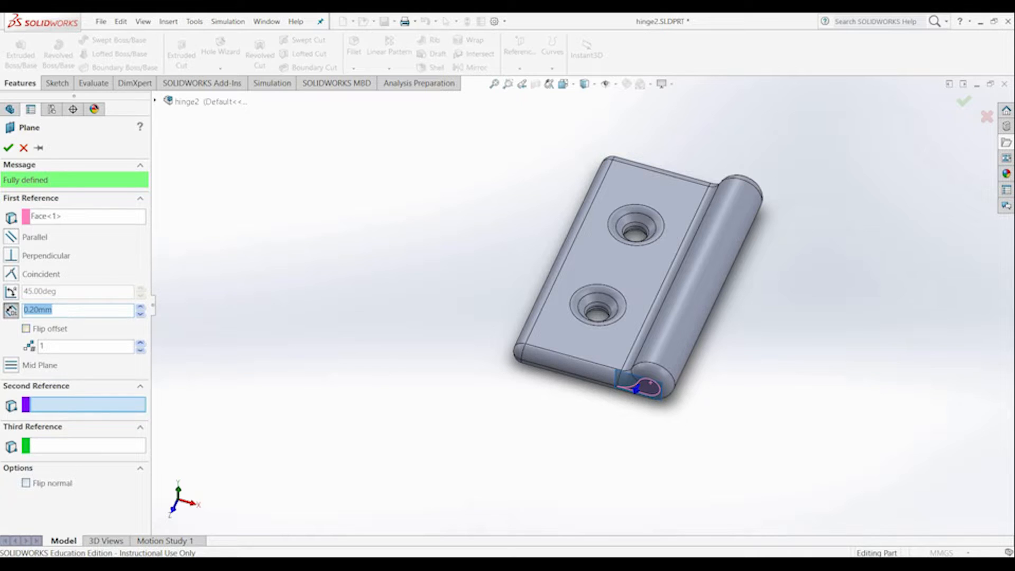
type("0.4")
key("Return")
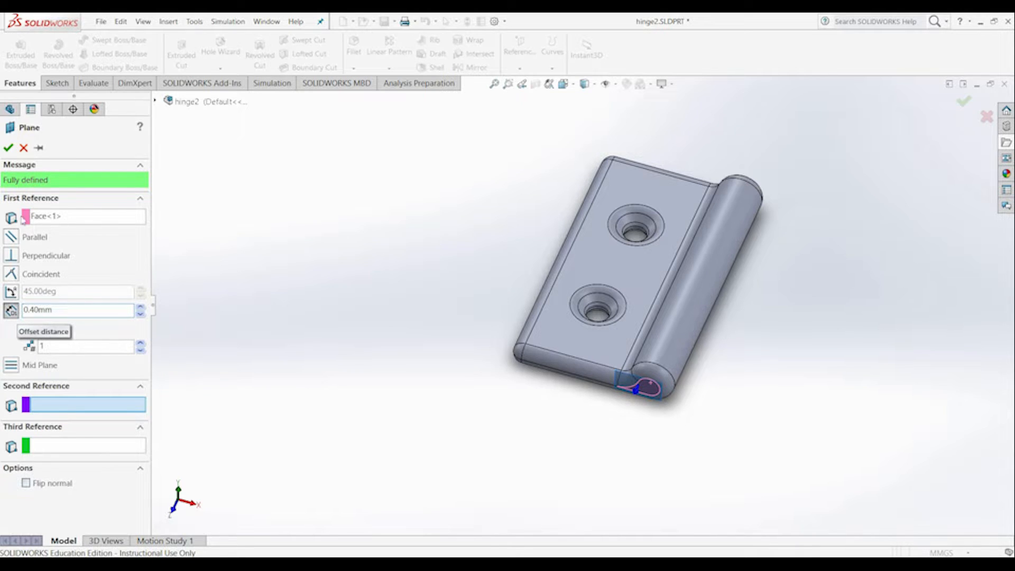
left_click(8, 148)
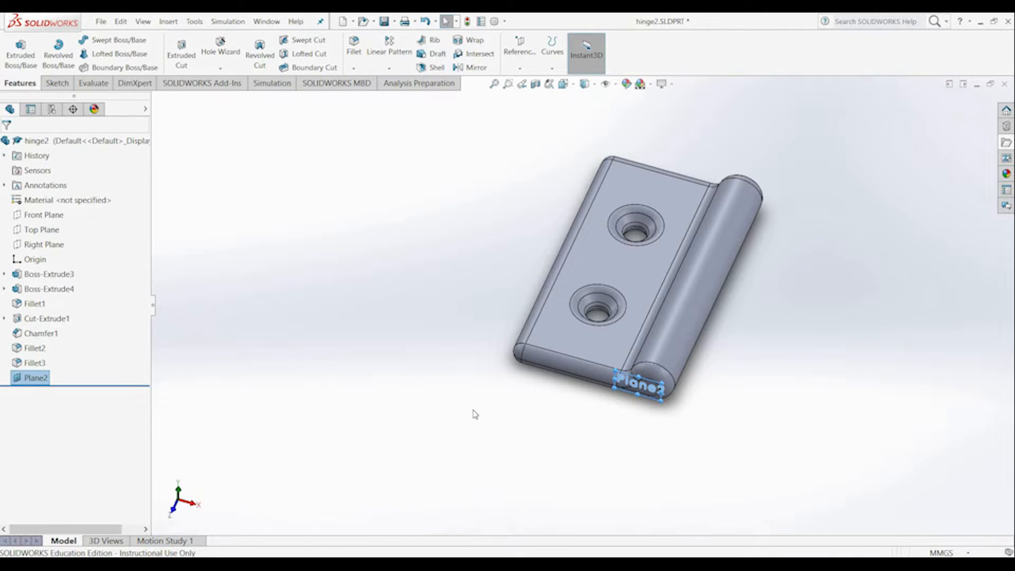
Step: Sketch a circle about 10.4 mm in diameter around the barrel's end on the offset reference plane
key("space")
left_click(647, 374)
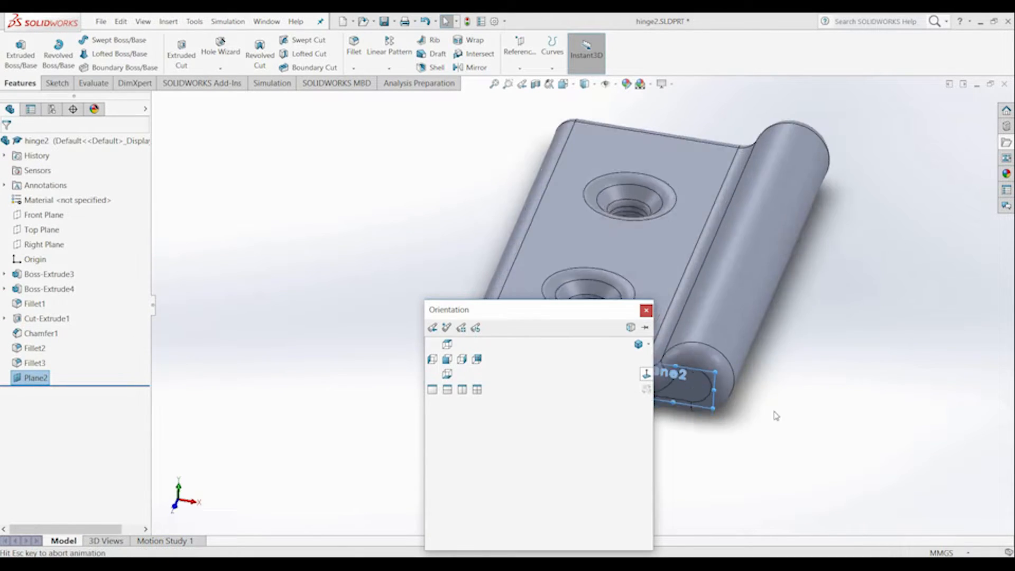
left_click(56, 83)
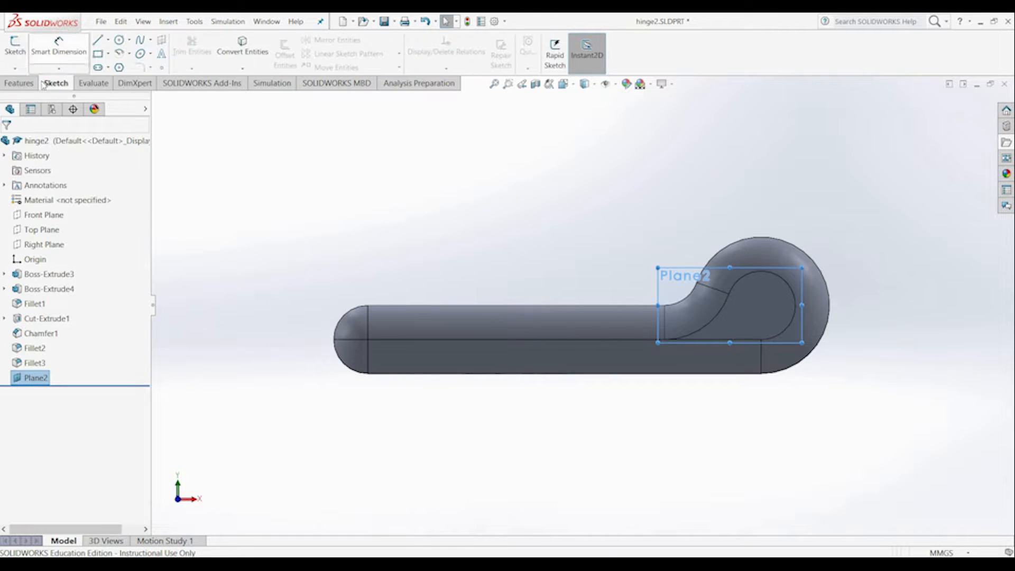
left_click(15, 47)
left_click(119, 40)
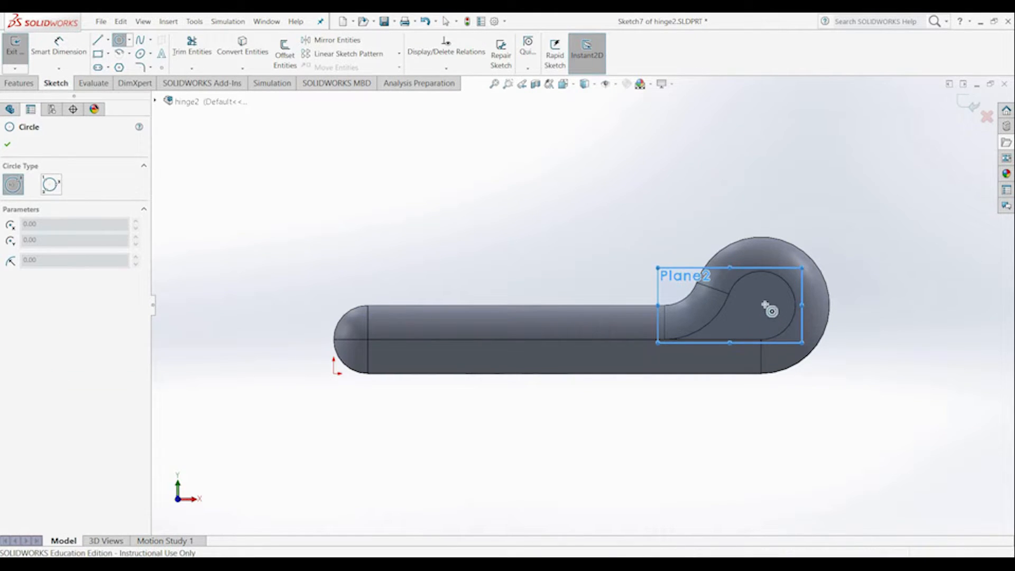
left_click(765, 308)
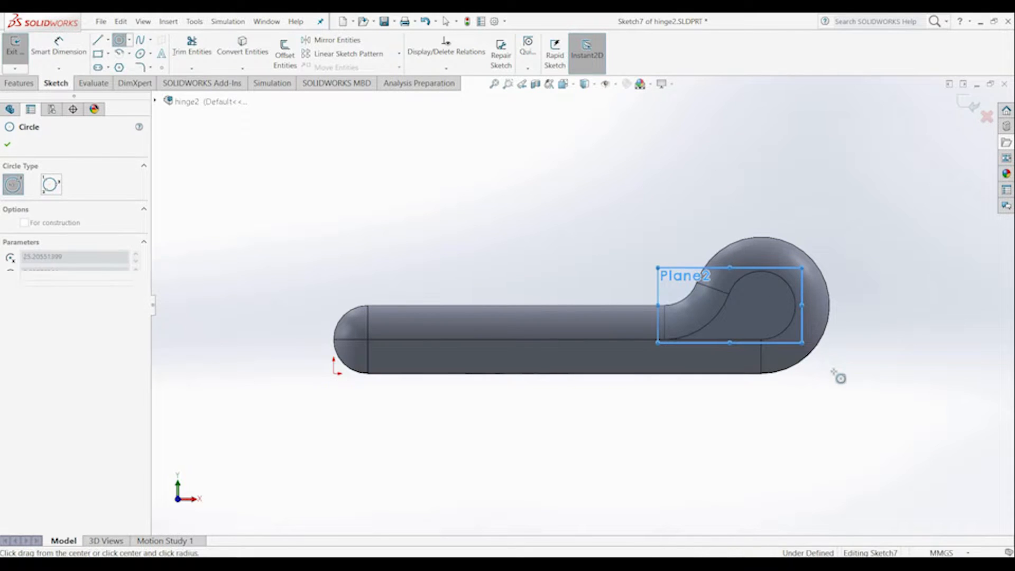
left_click(835, 365)
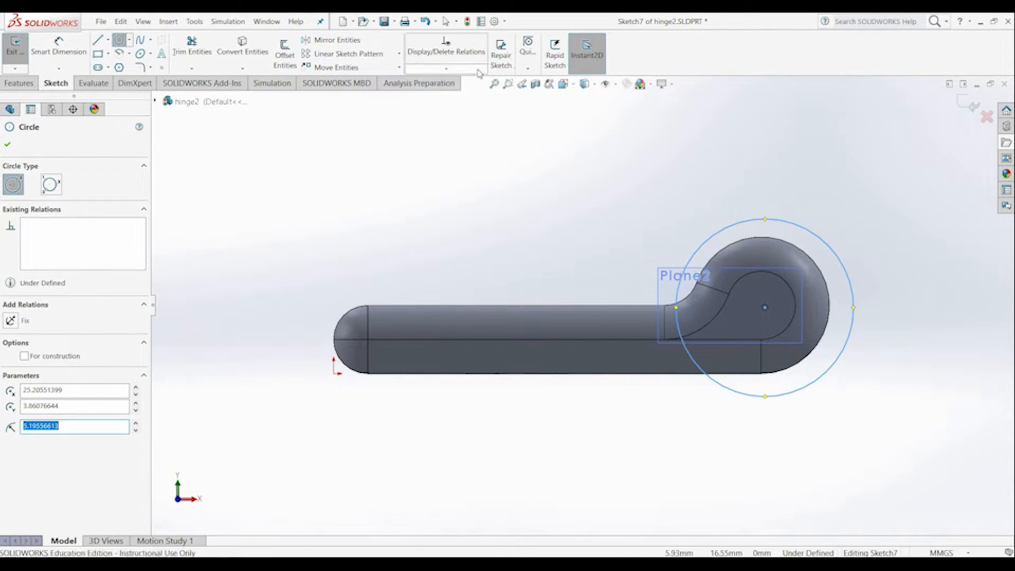
Step: Add a concentric relation between the sketched circle and the barrel's rounded outer edge
left_click(446, 67)
left_click(449, 96)
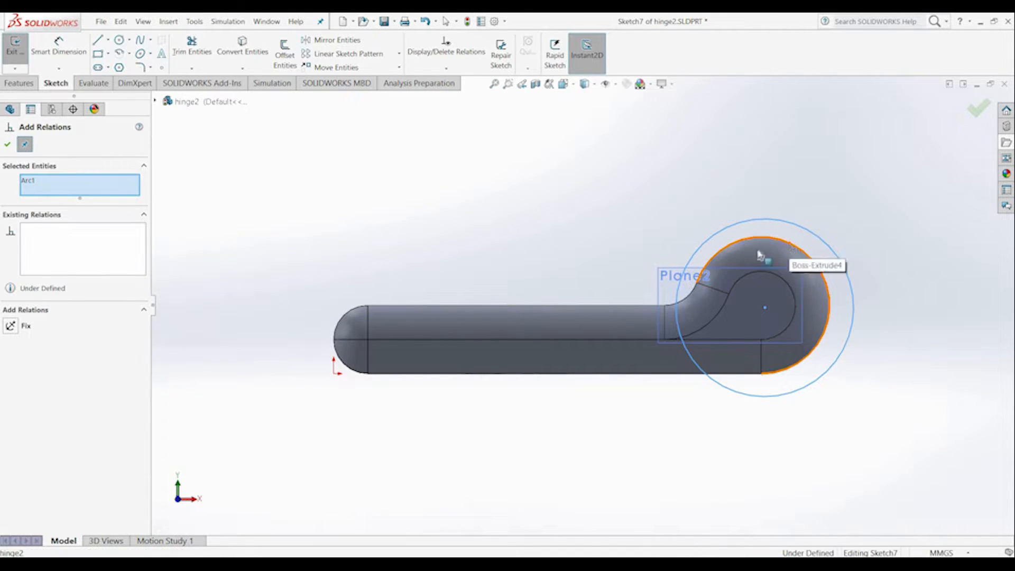
left_click(791, 248)
left_click(11, 369)
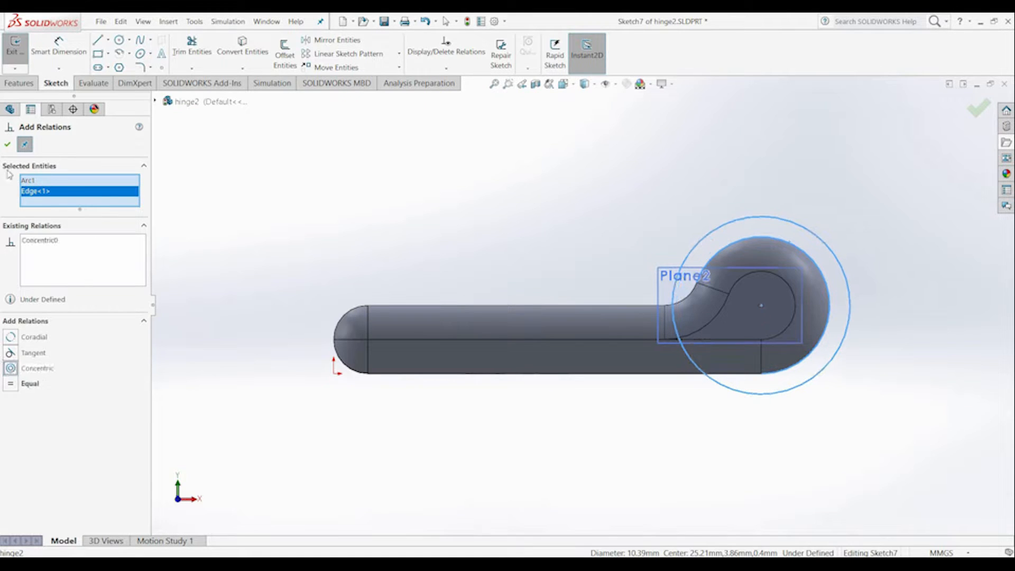
left_click(8, 144)
left_click(58, 48)
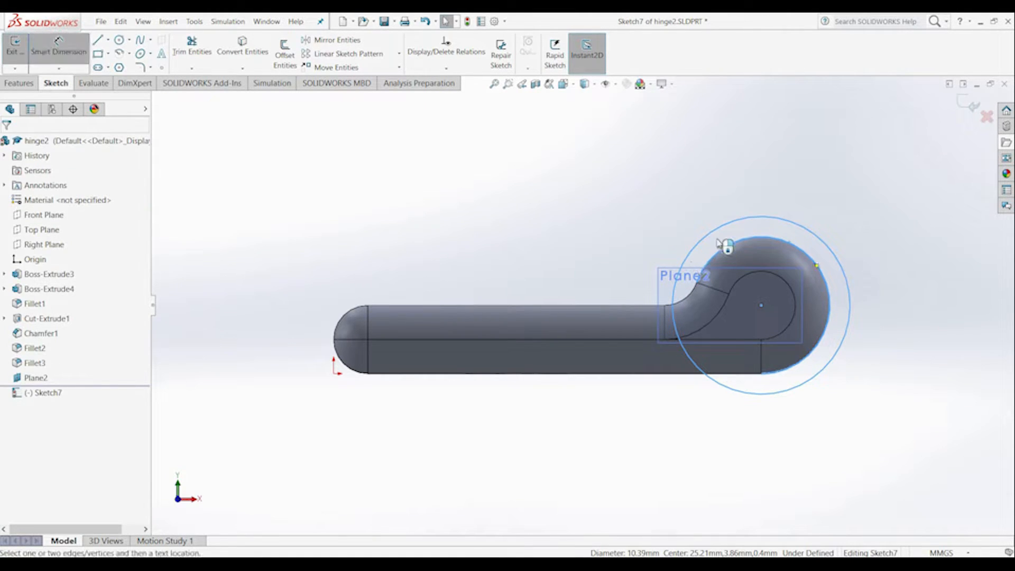
left_click(718, 235)
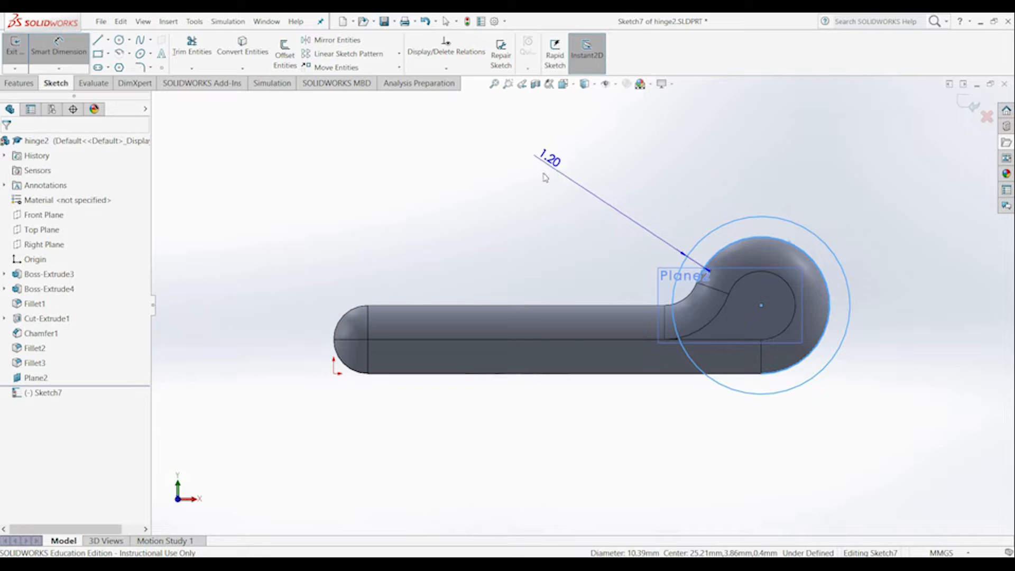
key("Escape")
Step: Dimension the circle's diameter and set it to 8.8 mm
left_click(55, 52)
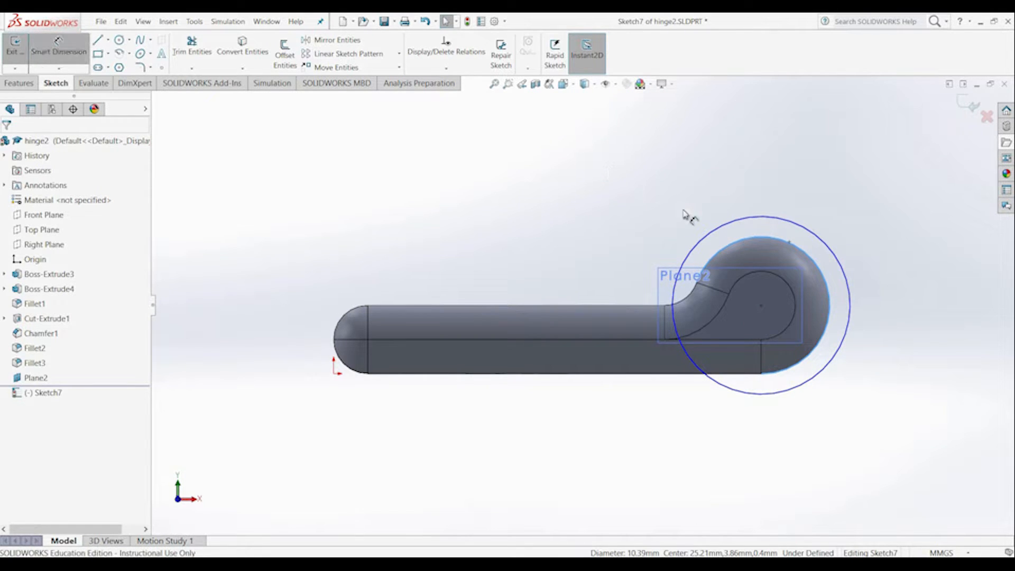
left_click(692, 224)
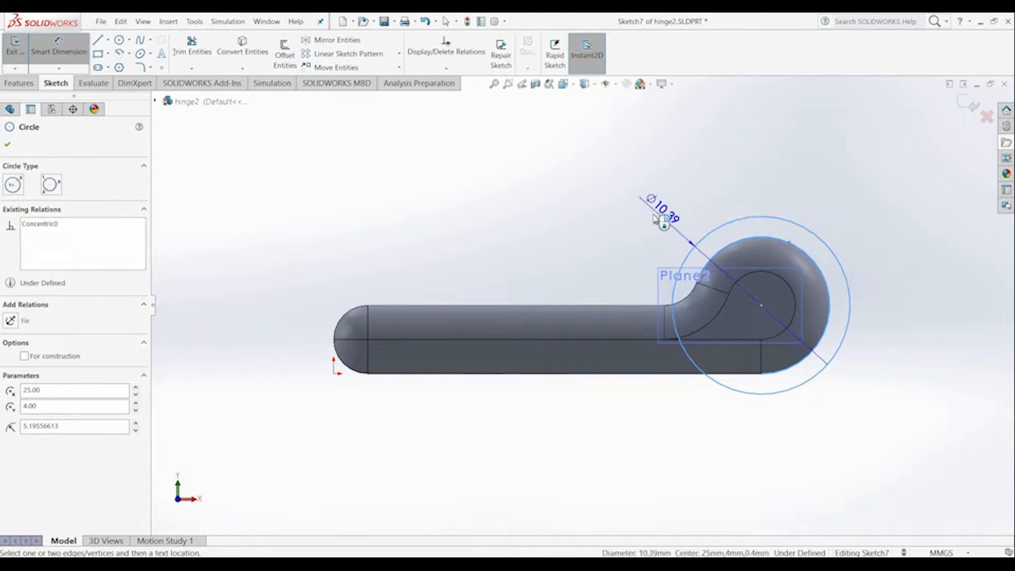
left_click(655, 217)
type("8.8")
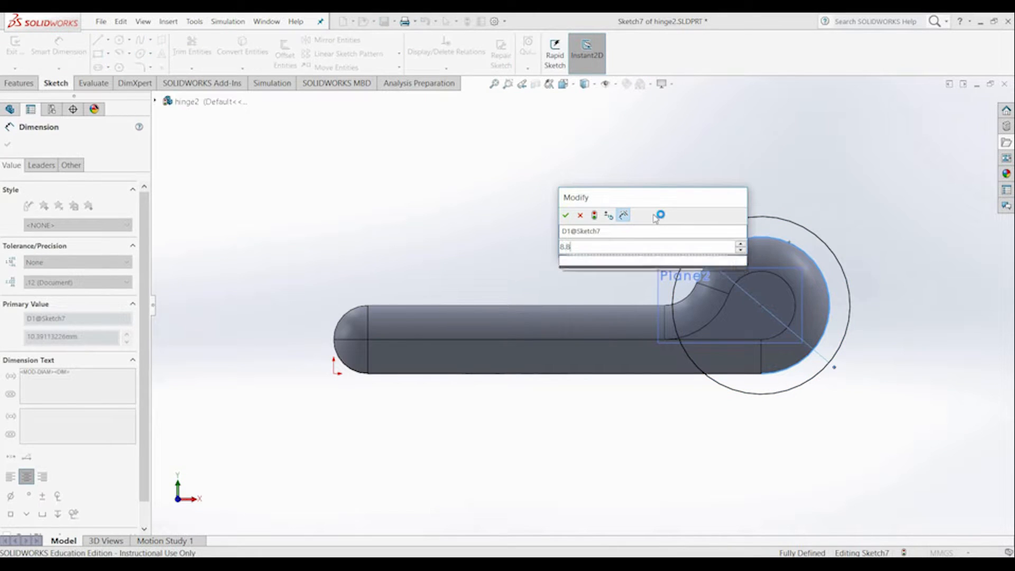
key("Return")
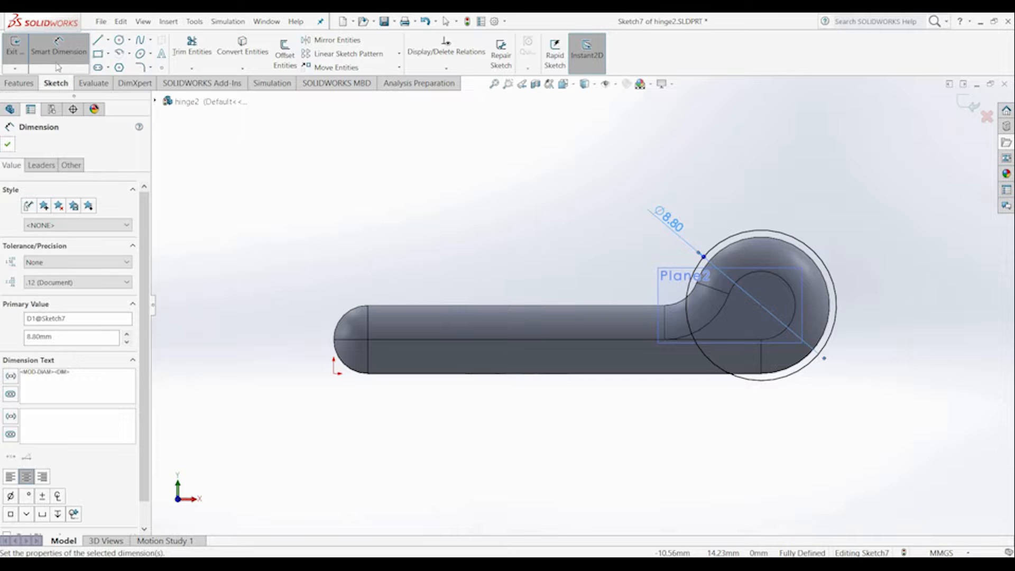
key("Escape")
Step: Cut-extrude the circle blind to a depth of 10.8 mm along the barrel and hide the reference plane
left_click(20, 83)
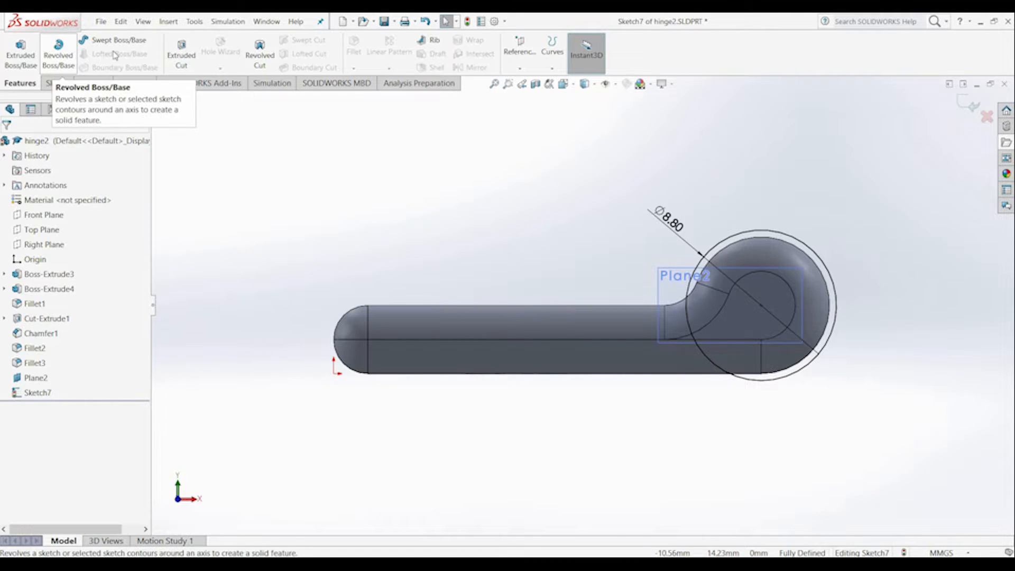
left_click(183, 58)
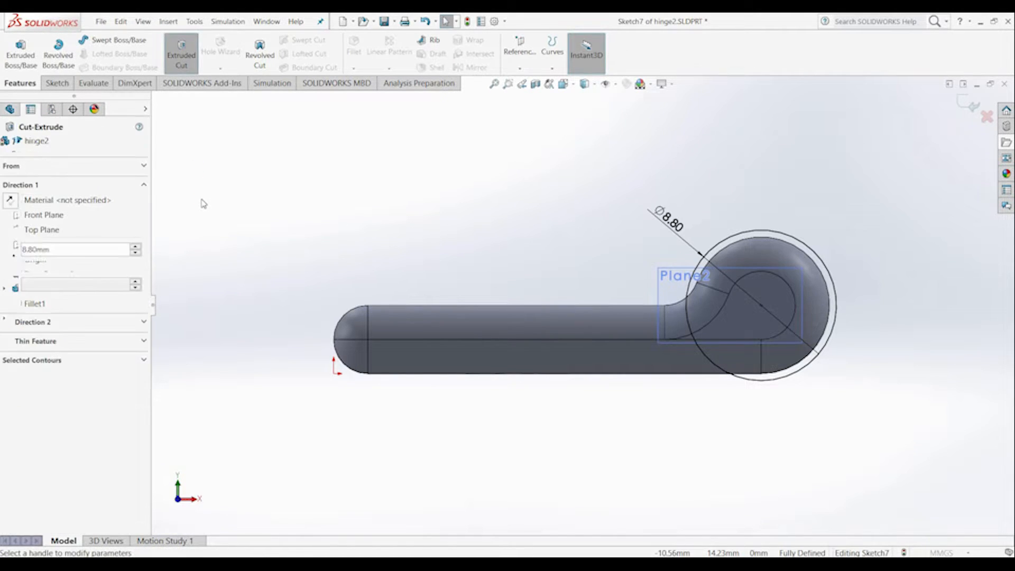
scroll(202, 204, "up", 2)
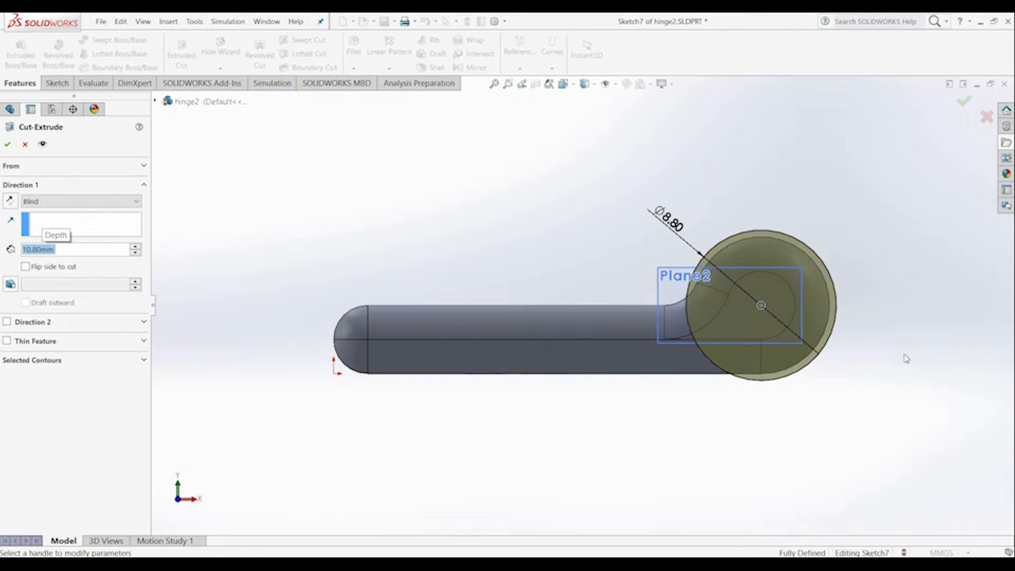
middle_click_drag(893, 370, 879, 415)
scroll(581, 305, "up", 2)
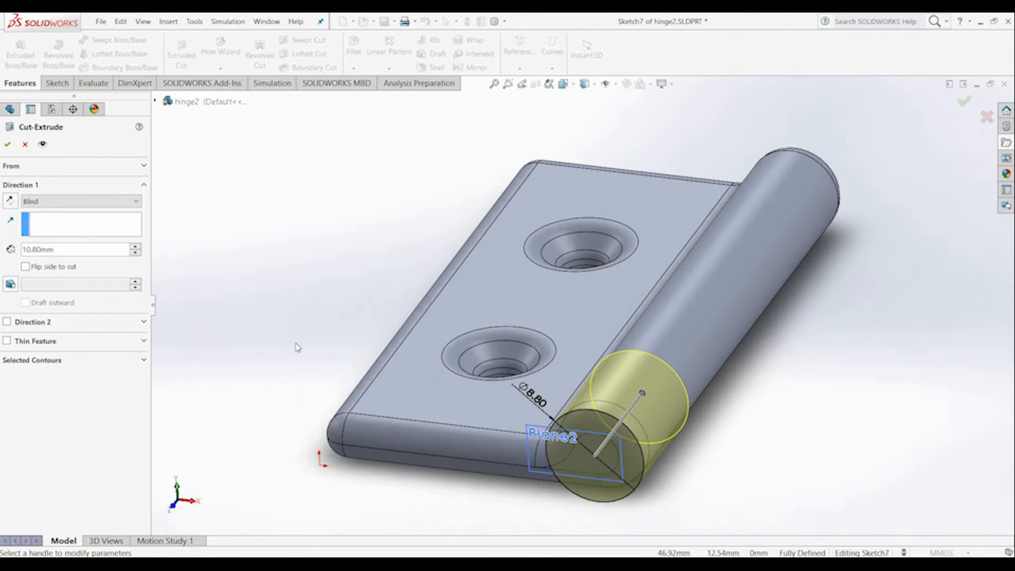
left_click(6, 144)
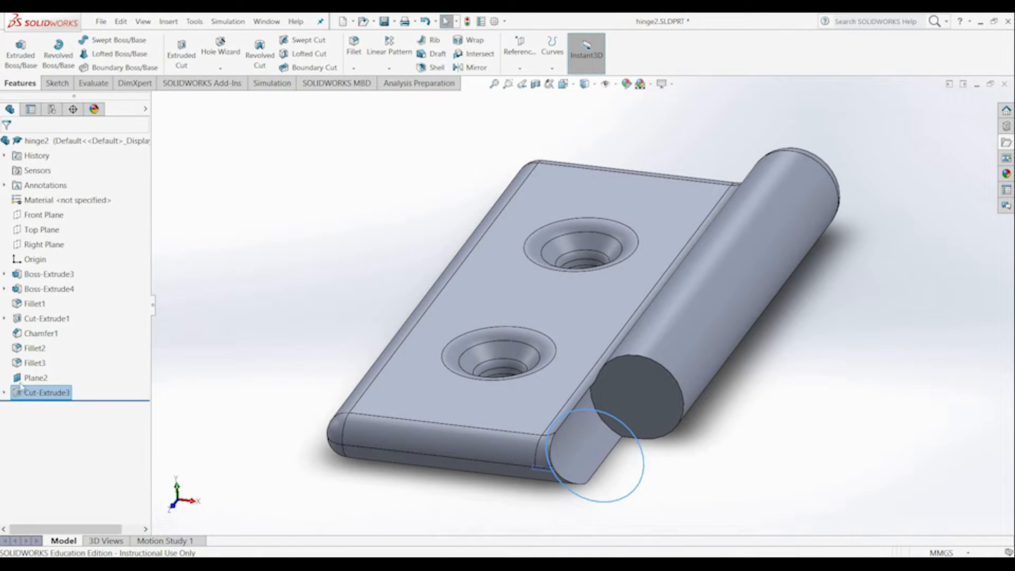
right_click(29, 380)
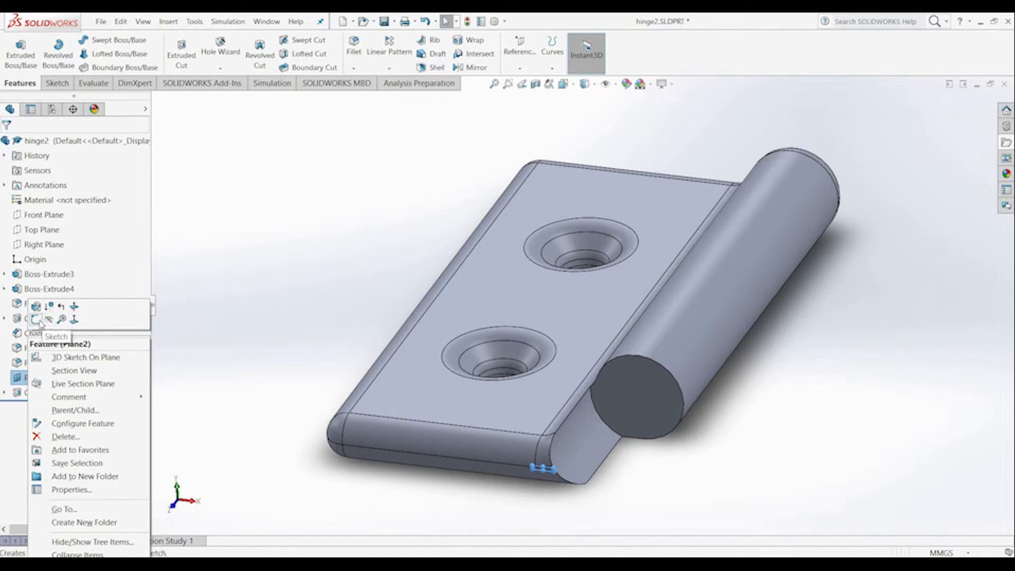
key("Escape")
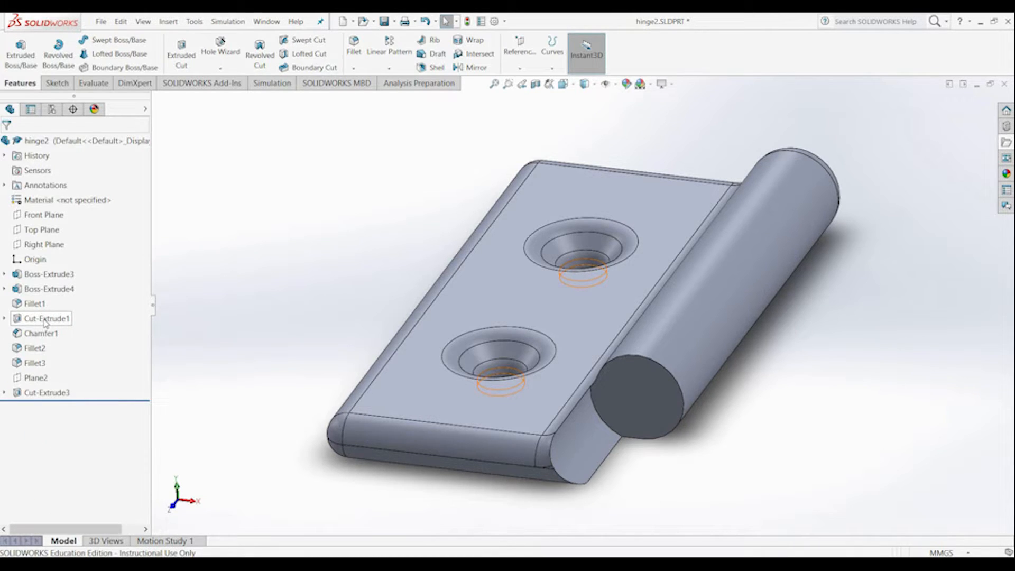
Step: Create a linear pattern of the barrel cut along the barrel's long edge with 3 instances spaced 19.8 mm apart
left_click(389, 49)
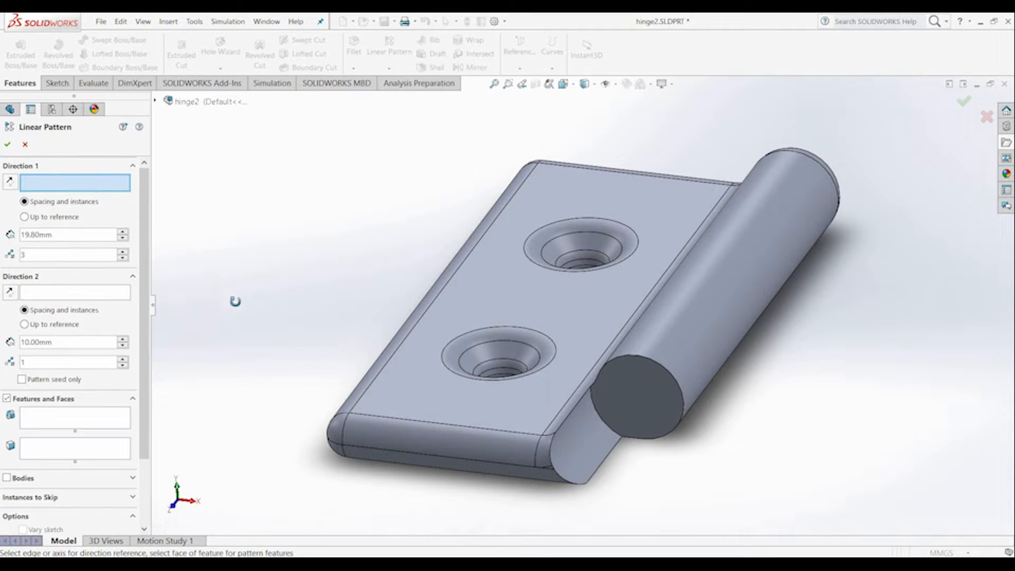
middle_click_drag(235, 301, 652, 357)
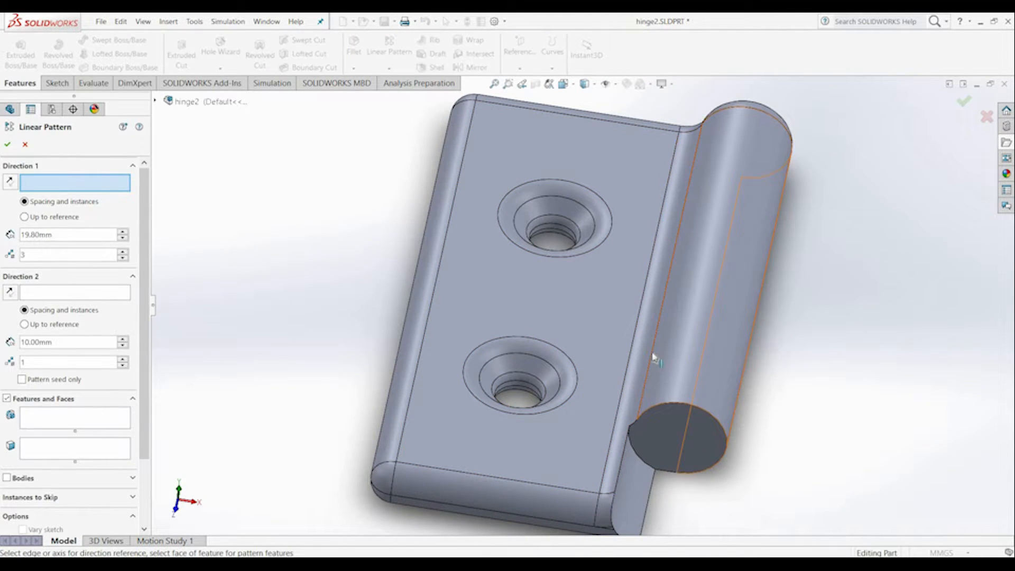
left_click(653, 358)
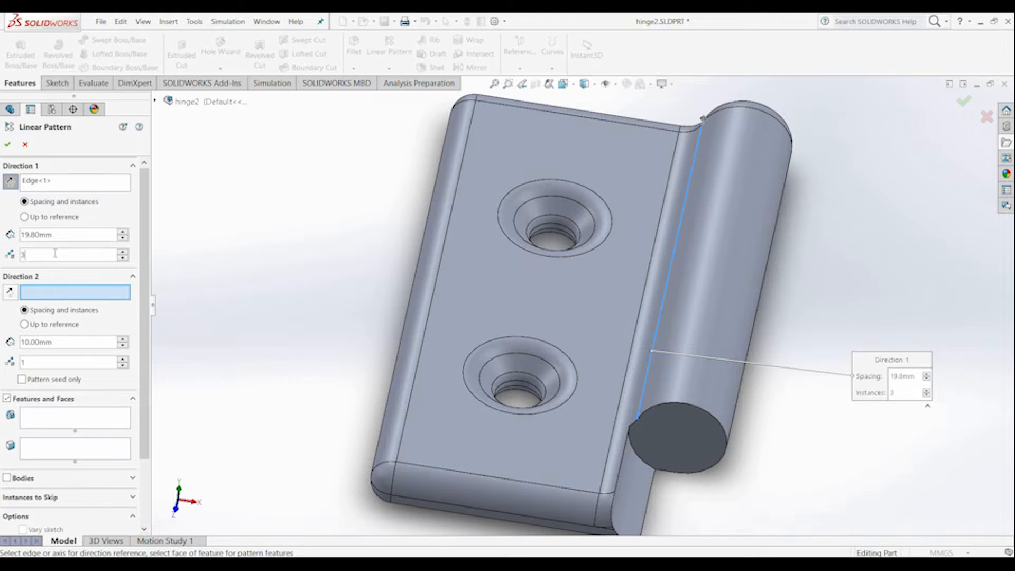
left_click(155, 100)
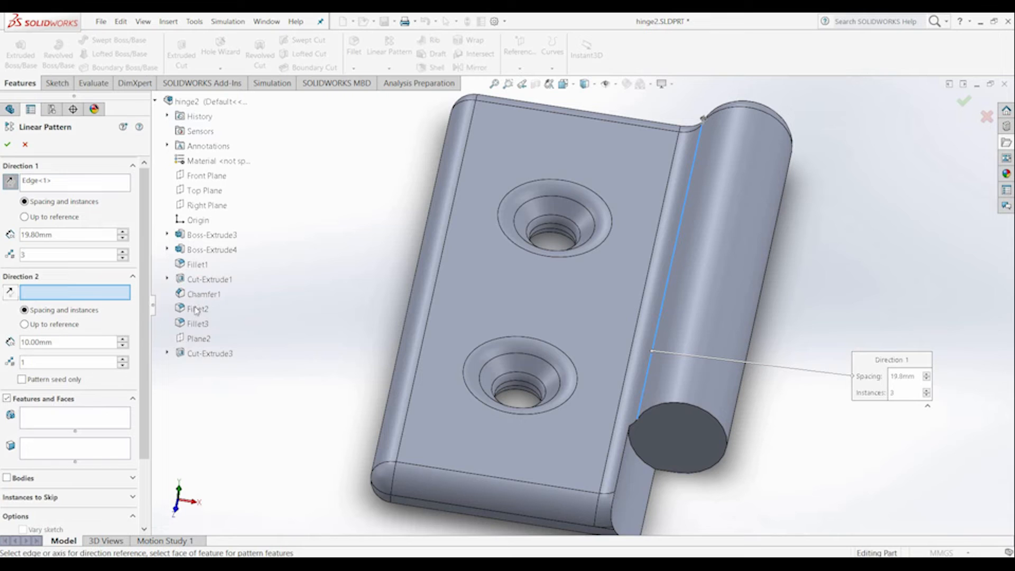
left_click(209, 353)
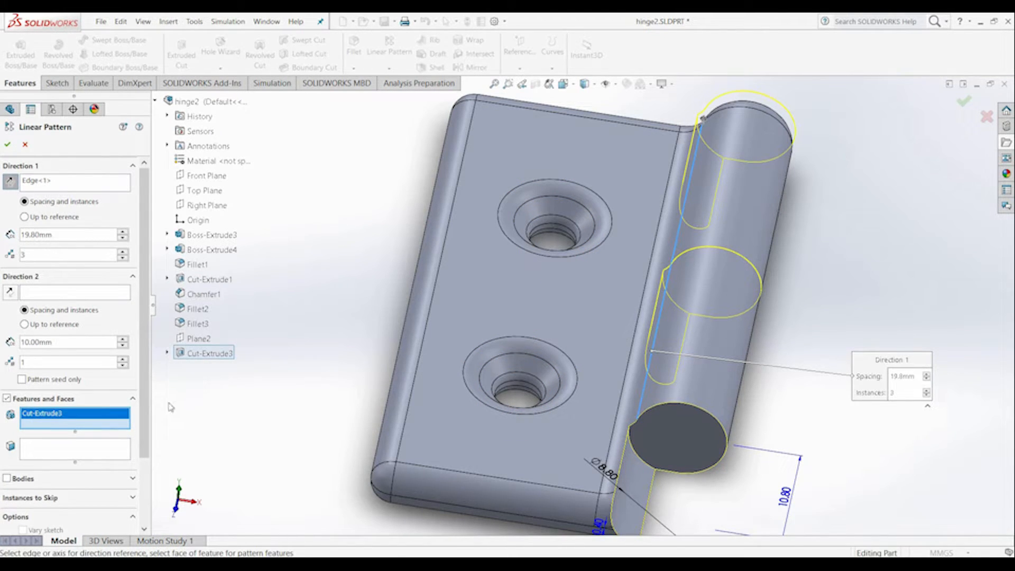
left_click(9, 145)
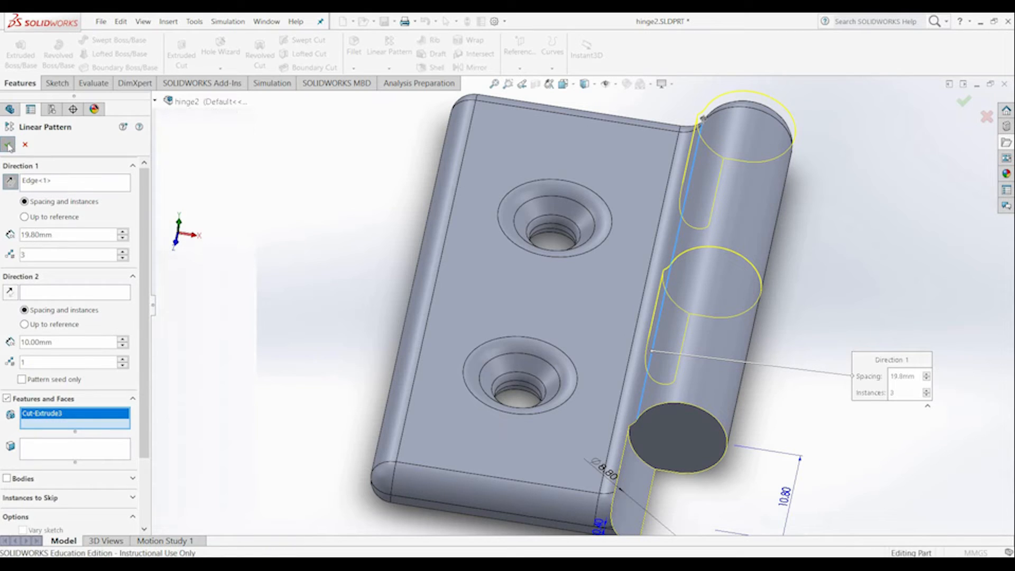
left_click(850, 435)
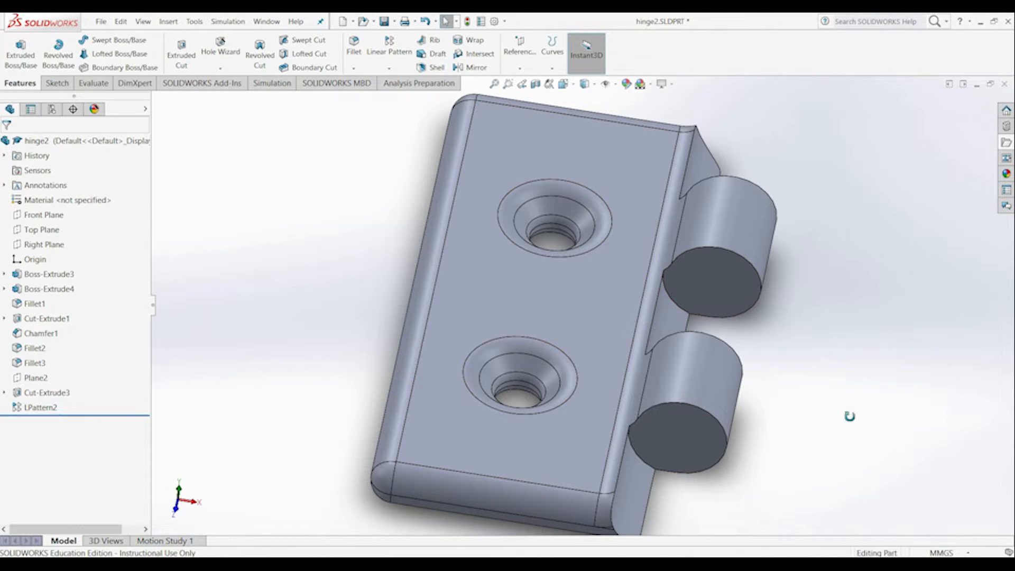
Step: Fillet the leaf's lower edges in all three barrel gaps and the upper edge in the middle gap with a 2 mm radius
middle_click_drag(808, 350, 652, 502)
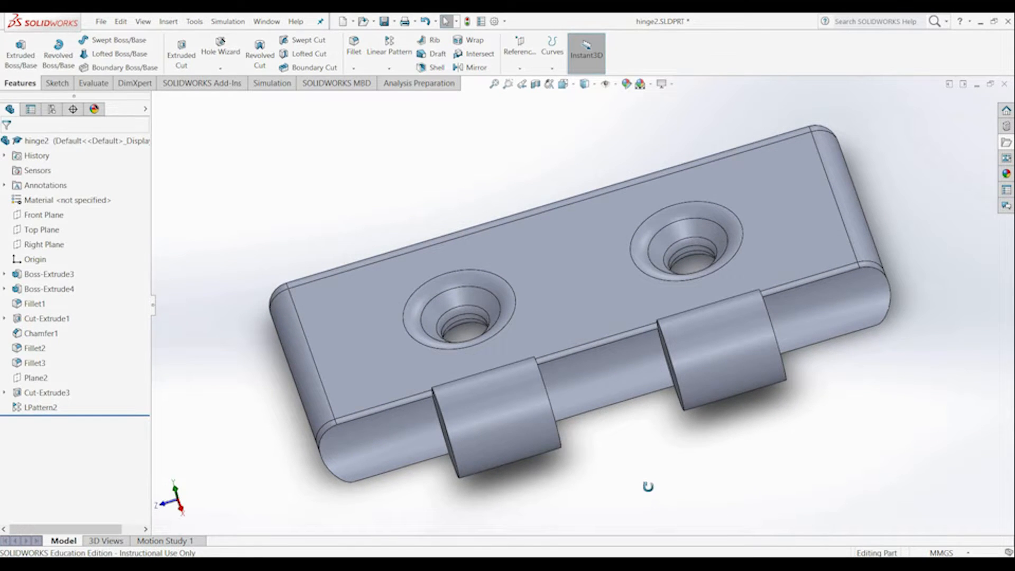
middle_click_drag(649, 463, 646, 434)
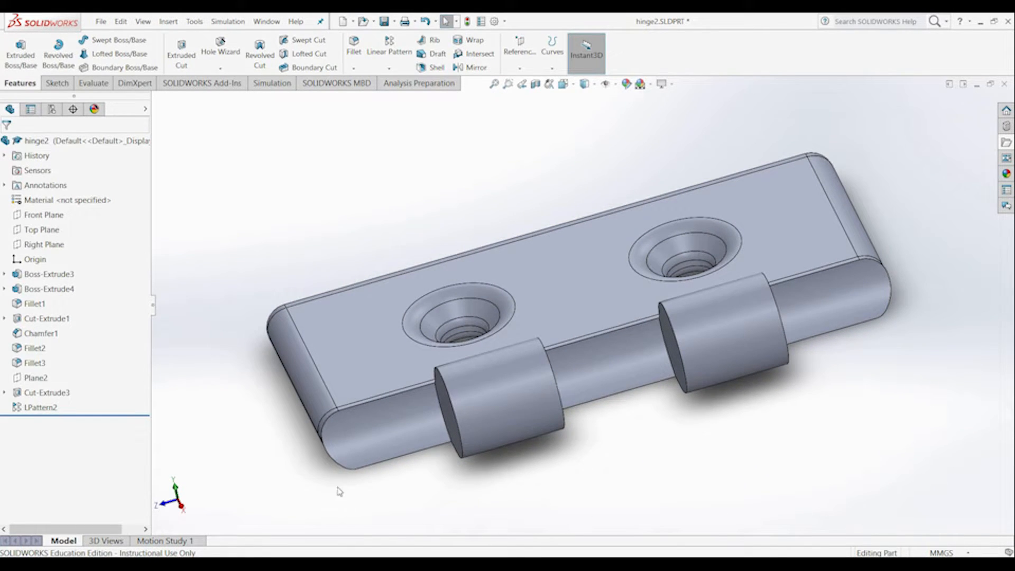
left_click(447, 429)
left_click(354, 52)
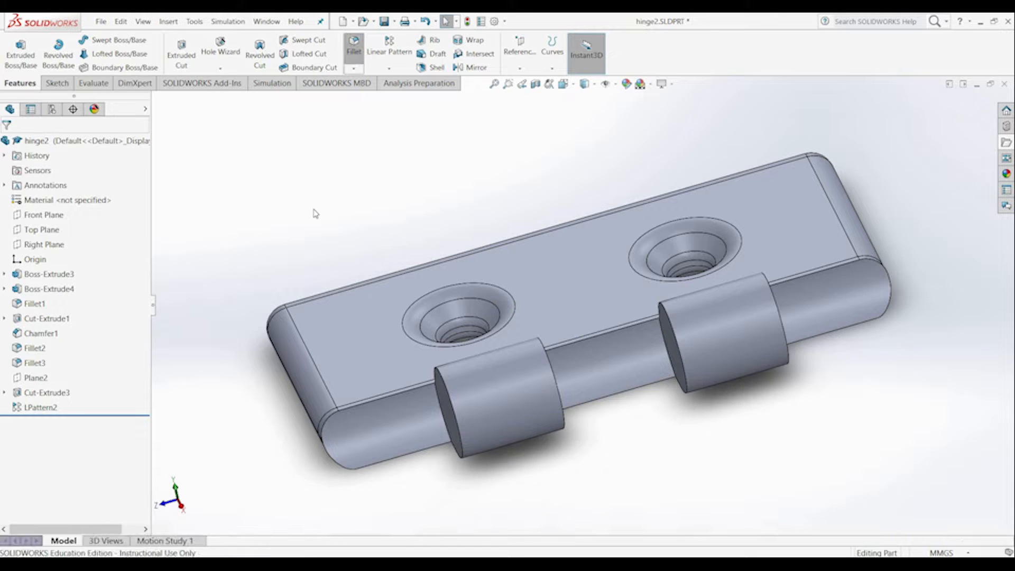
type("2.00mm")
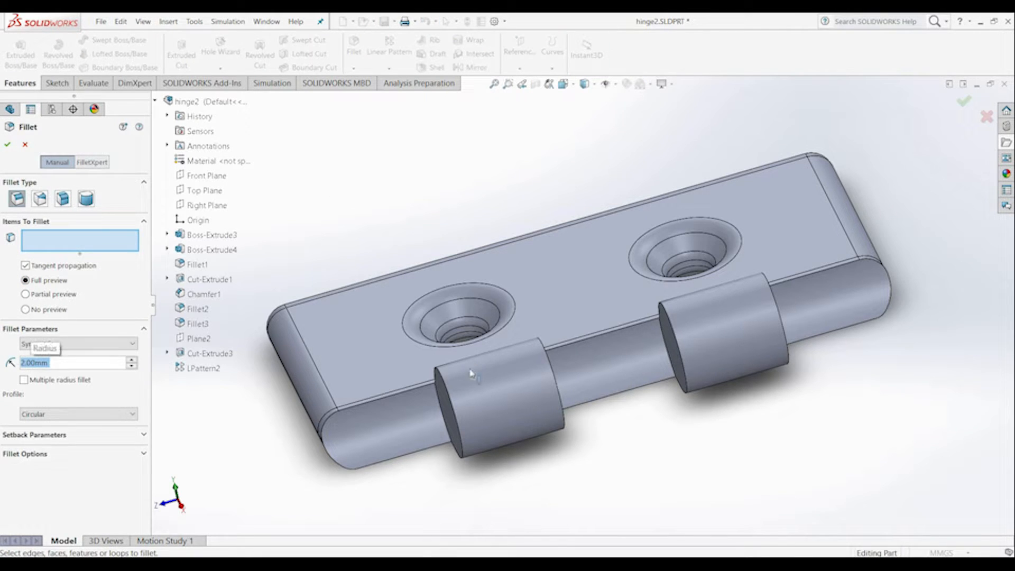
middle_click_drag(473, 508, 425, 345)
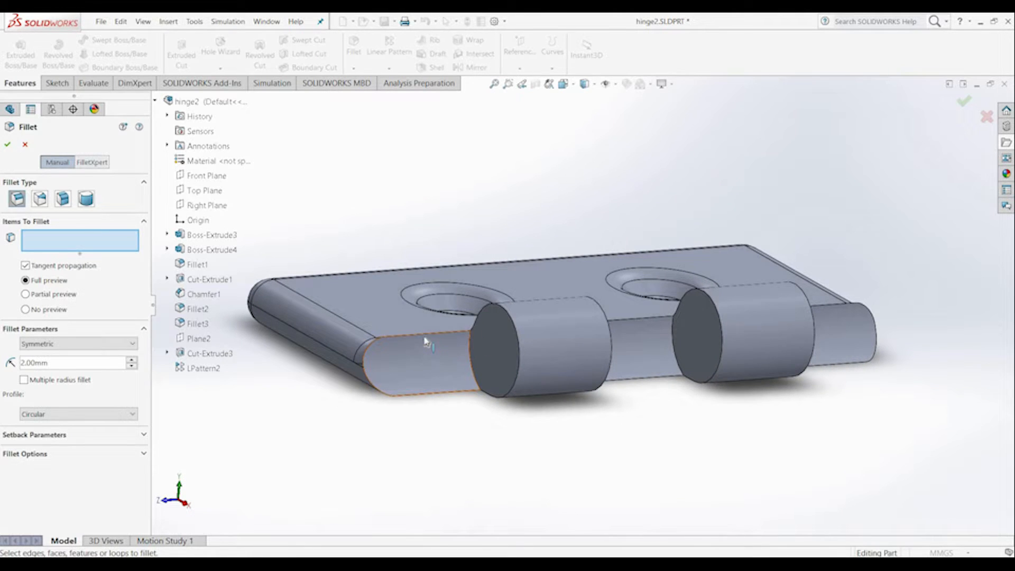
left_click(424, 335)
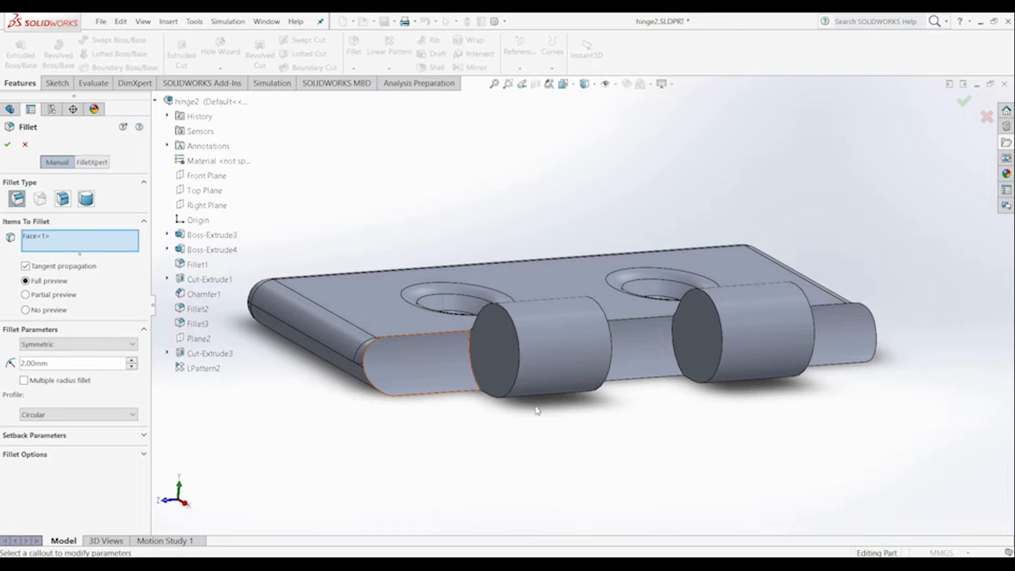
left_click(400, 375)
left_click(400, 374)
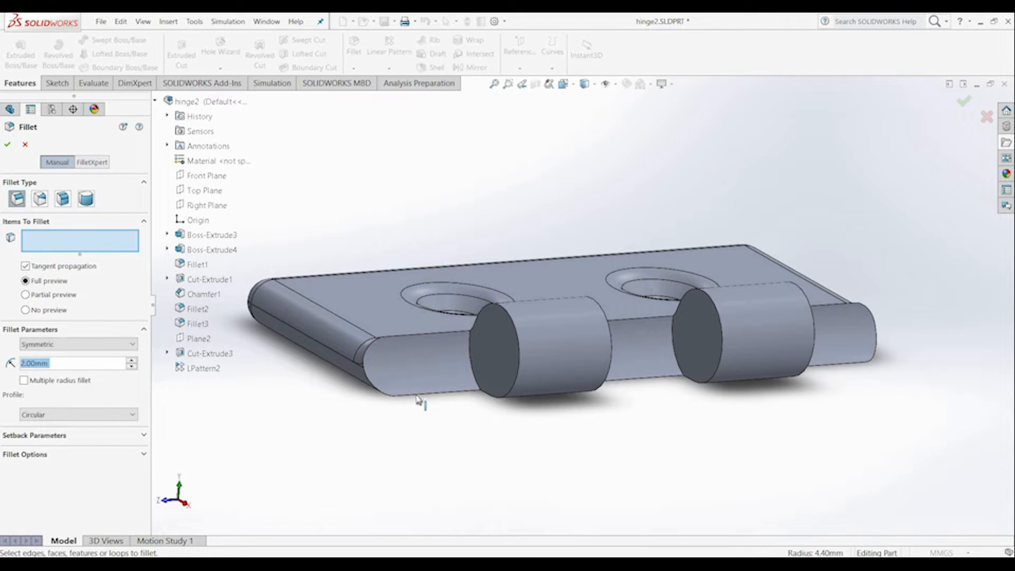
left_click(417, 396)
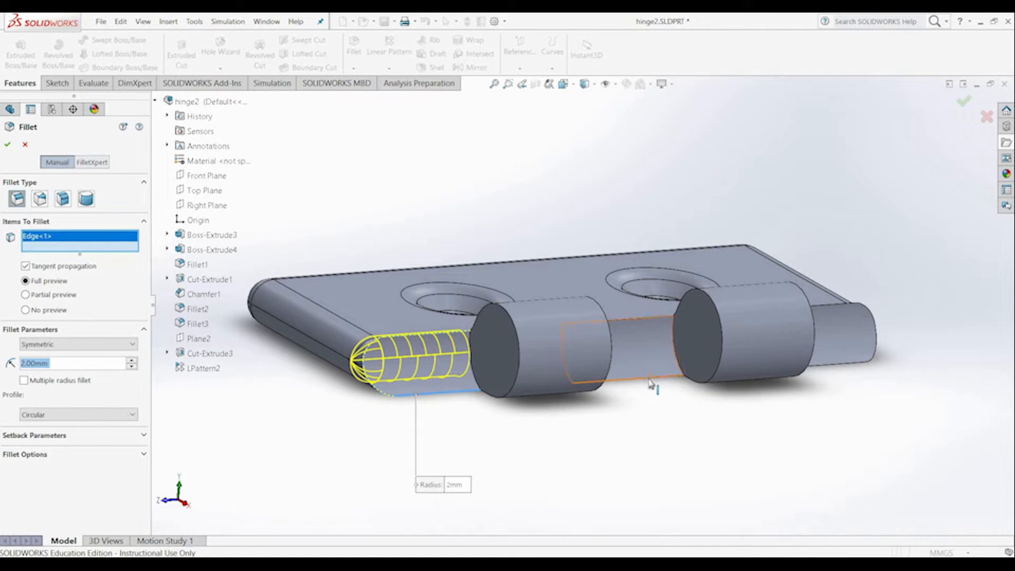
left_click(629, 378)
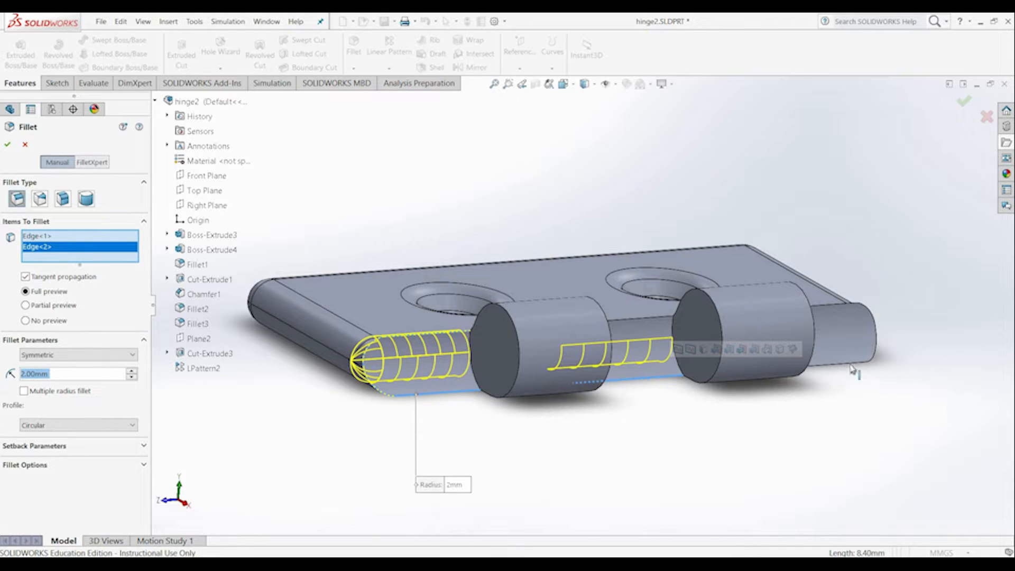
left_click(852, 368)
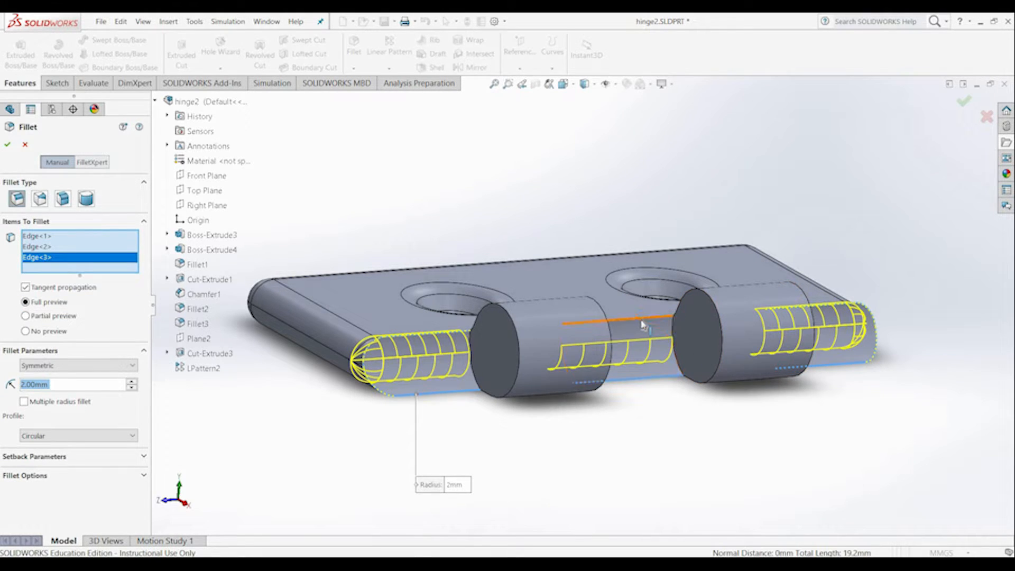
middle_click_drag(704, 413, 718, 480)
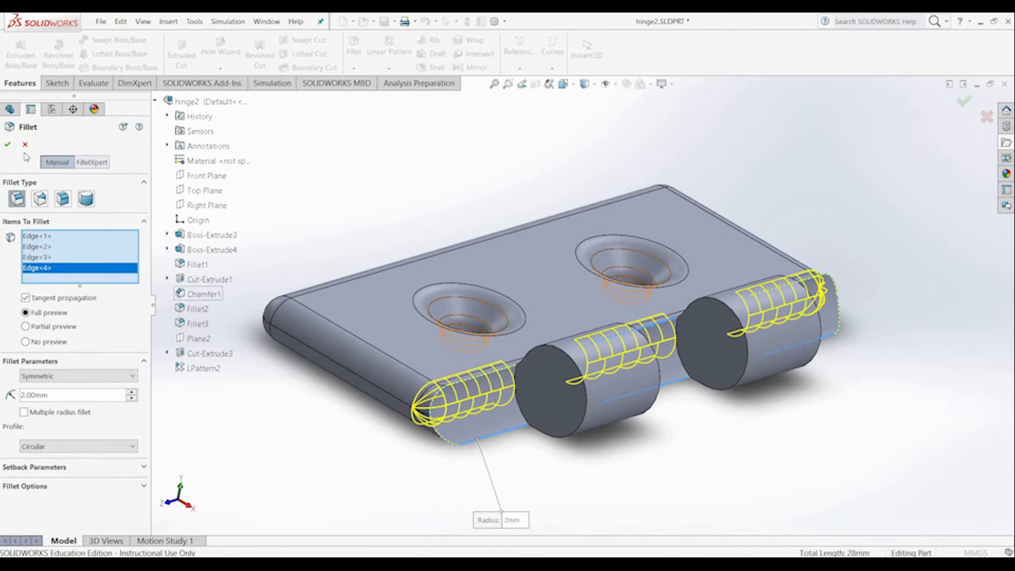
left_click(7, 146)
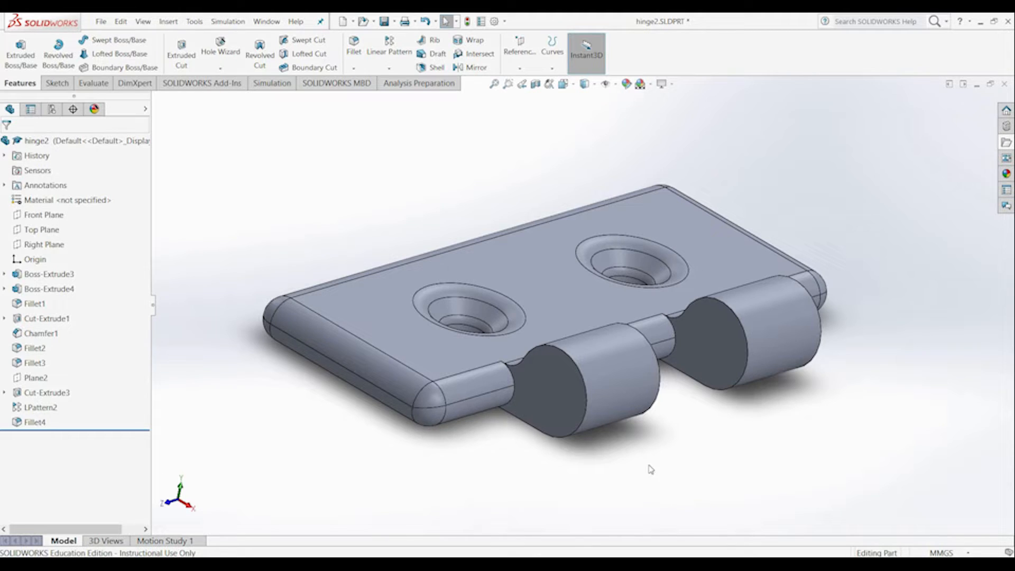
Step: Try to fillet the four end faces of the two barrels with a 2 mm radius
left_click(353, 46)
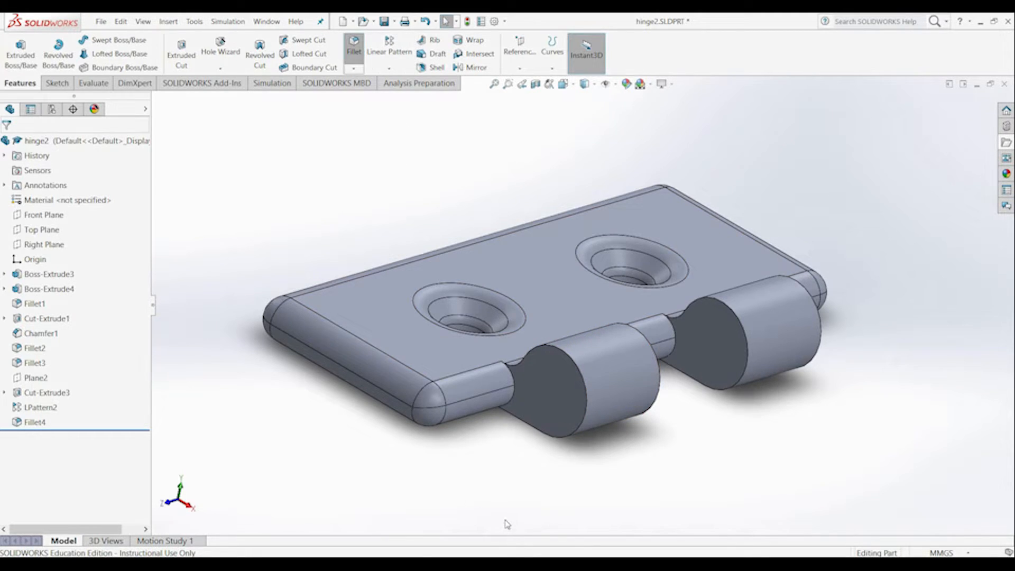
left_click(555, 391)
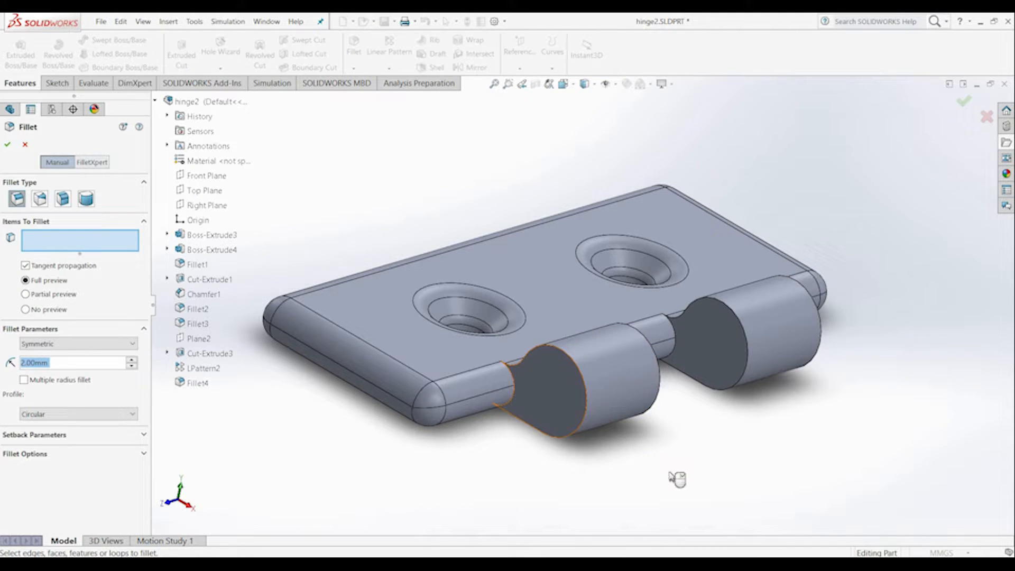
middle_click_drag(500, 489, 370, 494)
left_click(485, 395)
middle_click_drag(616, 464, 740, 378)
left_click(699, 367)
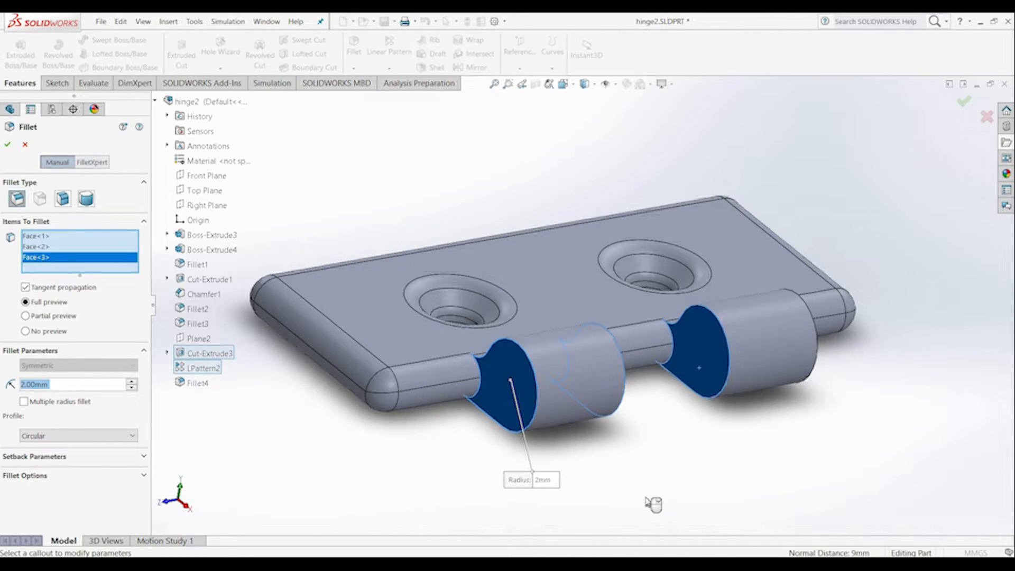
middle_click_drag(653, 504, 642, 370)
left_click(641, 368)
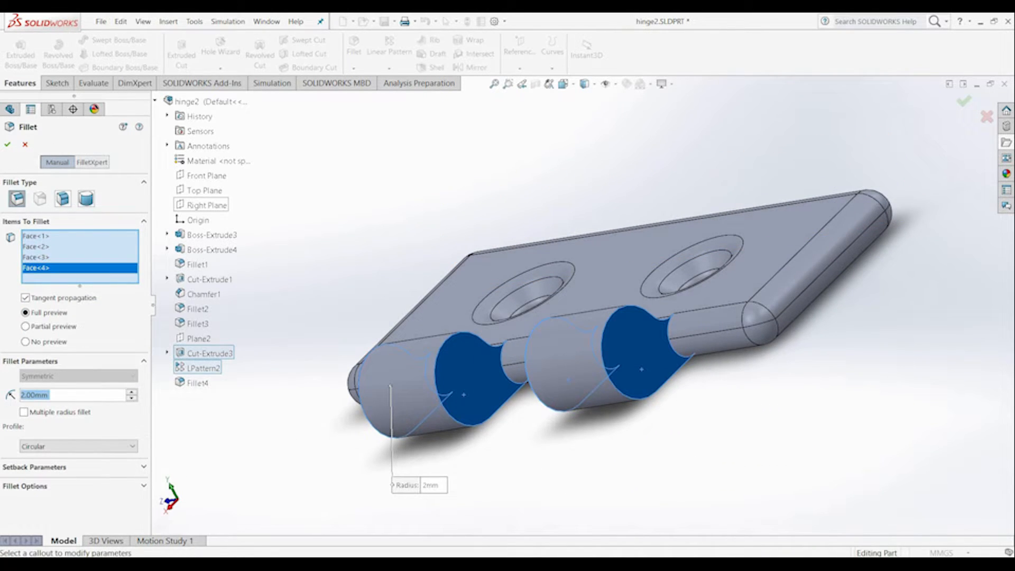
left_click(7, 146)
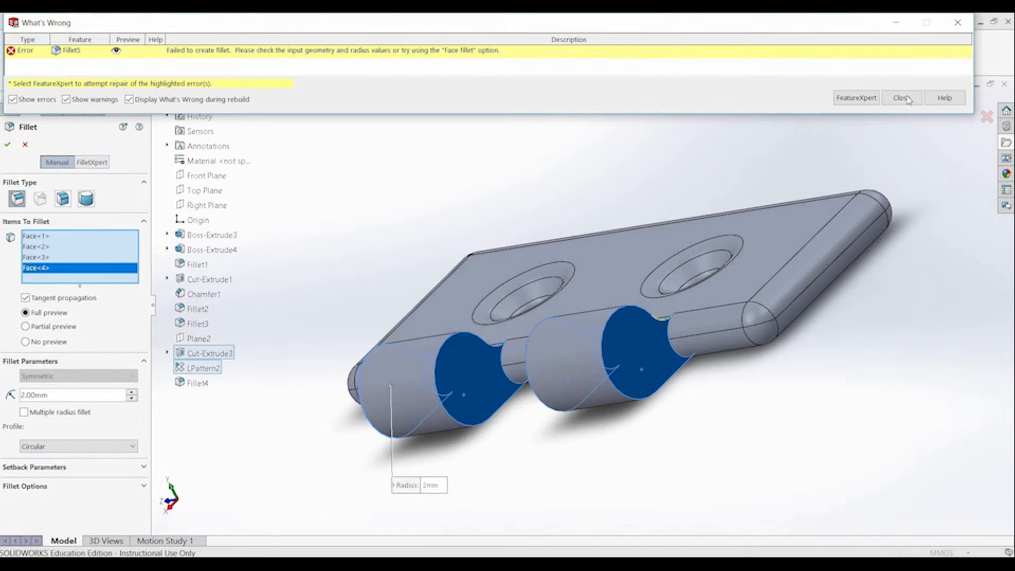
left_click(902, 98)
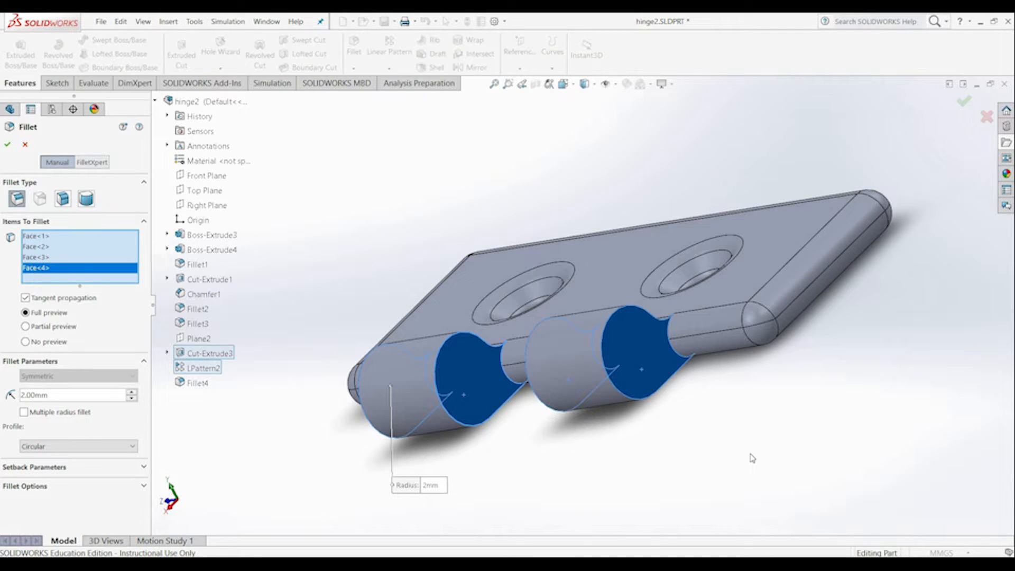
Step: Clear the faces selected for the fillet and set its radius to 1 mm
middle_click_drag(751, 453, 845, 444)
right_click(118, 285)
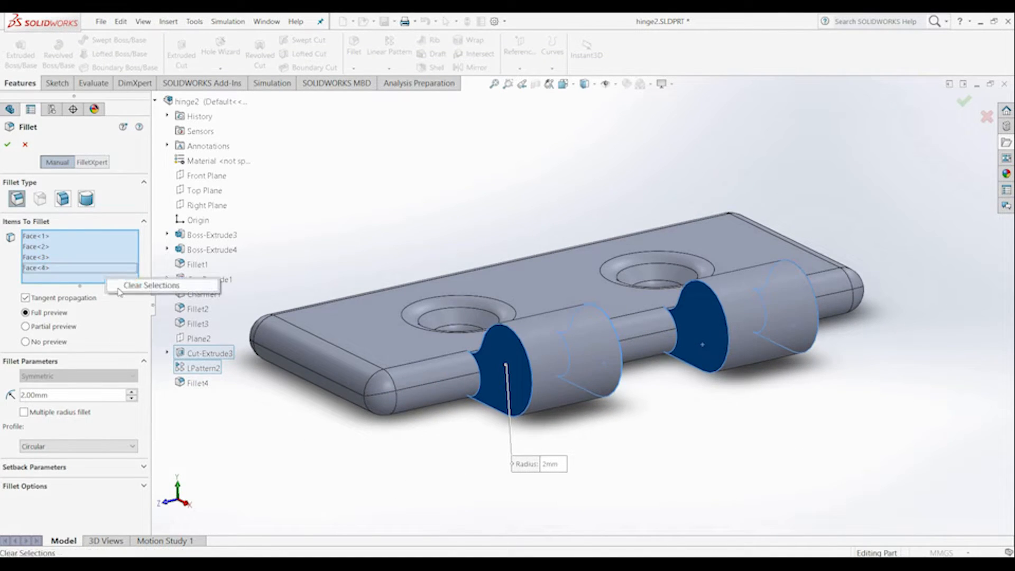
left_click(153, 285)
double_click(81, 362)
type("1")
key("Return")
Step: Fillet the end edges and all four end faces of the two barrels with the 1 mm radius
left_click(527, 355)
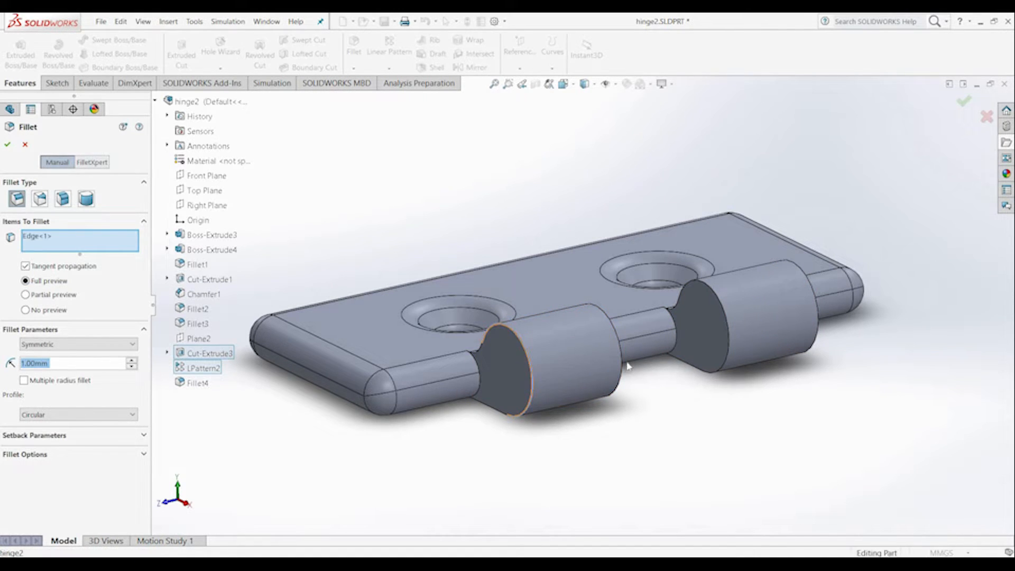
left_click(621, 359)
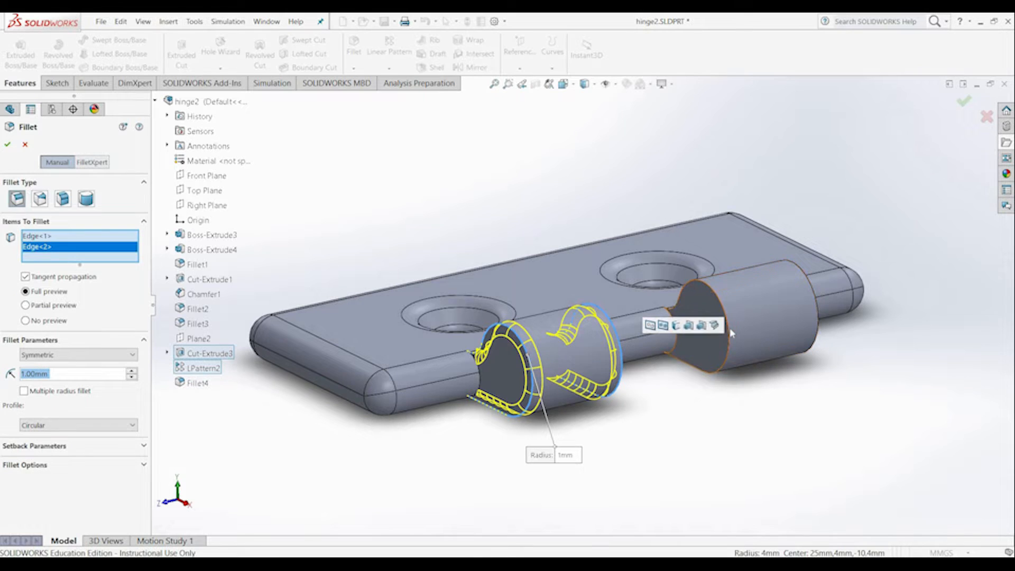
left_click(730, 333)
middle_click_drag(752, 453, 529, 353)
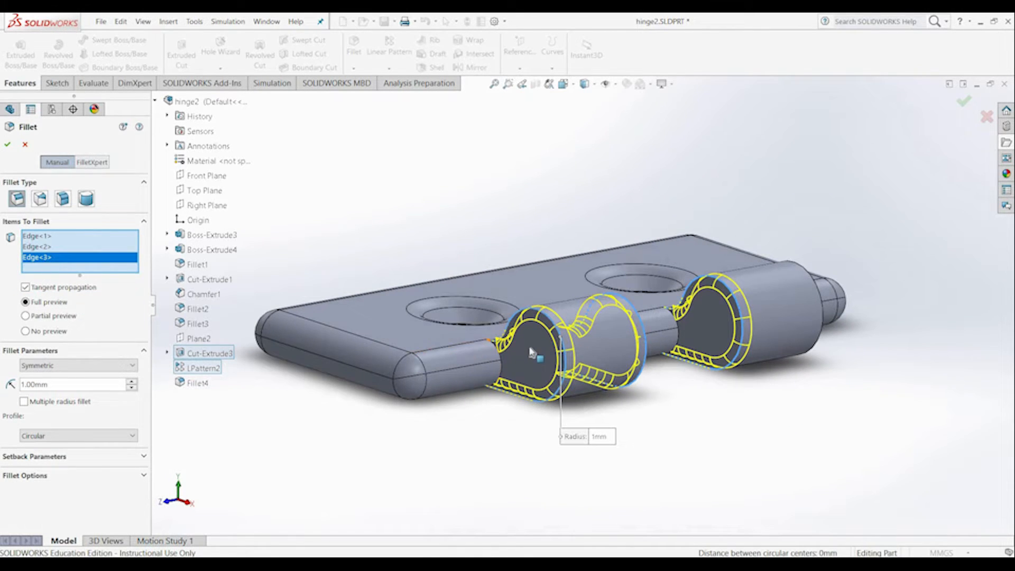
left_click(529, 349)
middle_click_drag(576, 450, 491, 383)
left_click(492, 383)
middle_click_drag(539, 449, 707, 358)
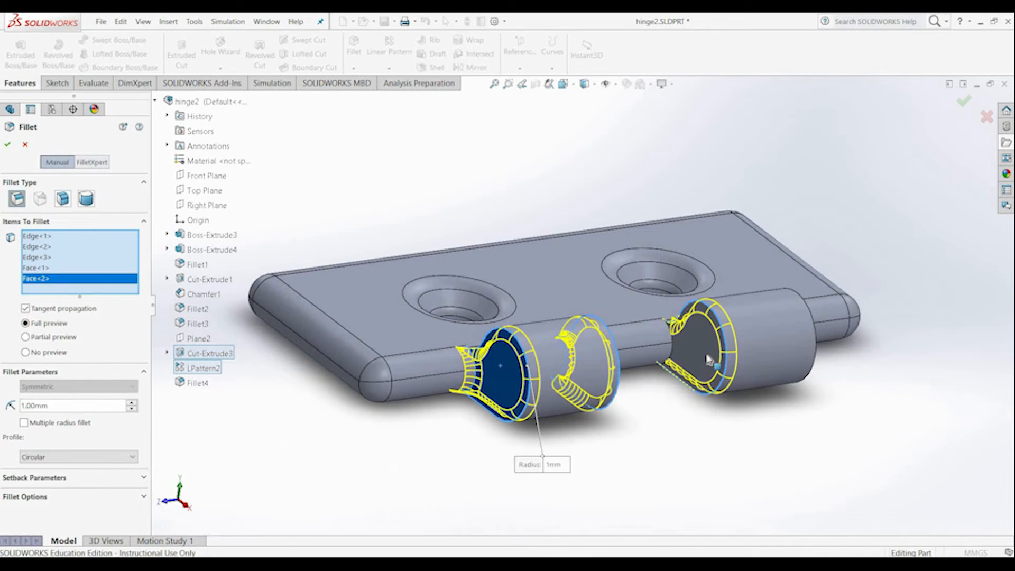
left_click(706, 358)
middle_click_drag(737, 446, 625, 360)
left_click(625, 360)
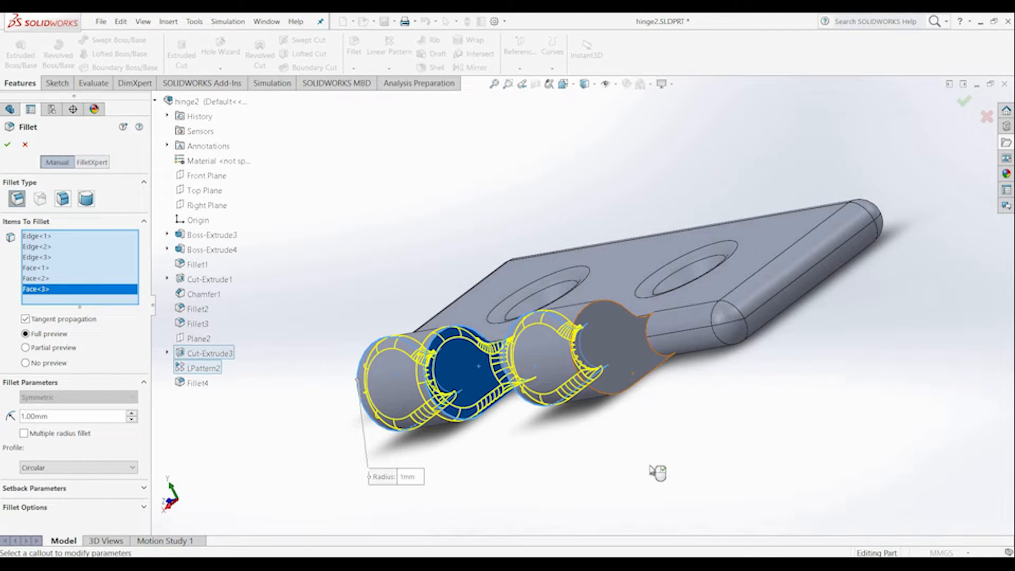
middle_click_drag(693, 460, 753, 454)
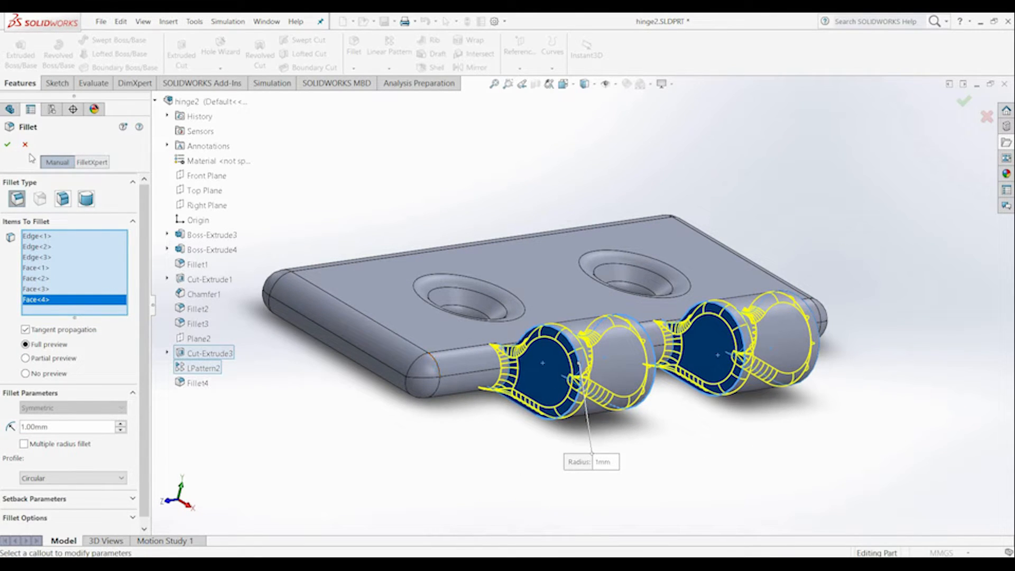
left_click(7, 146)
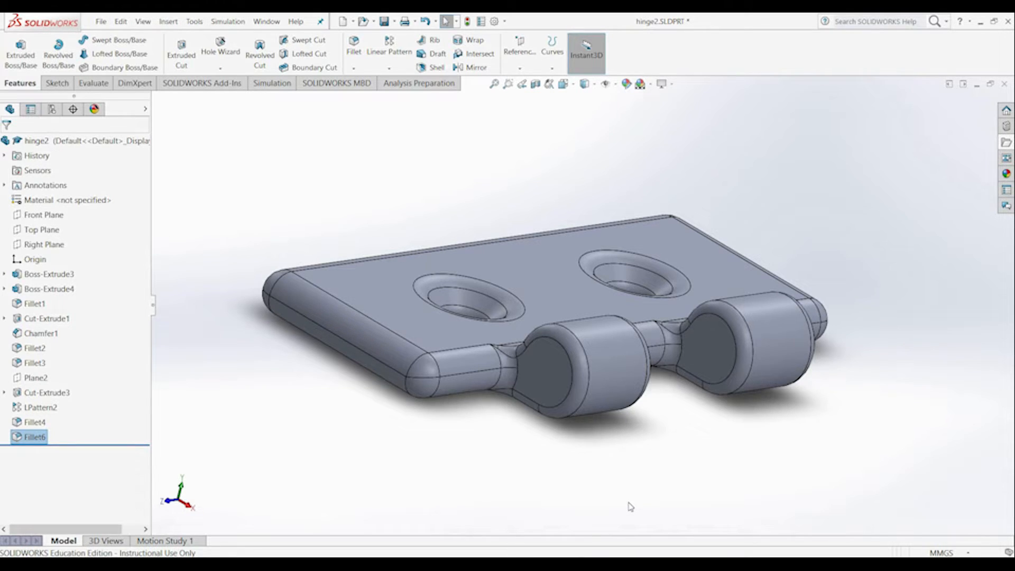
Step: Insert the hinge1-combine part from the demo folder and place it beside the hinge2 leaf
left_click(168, 22)
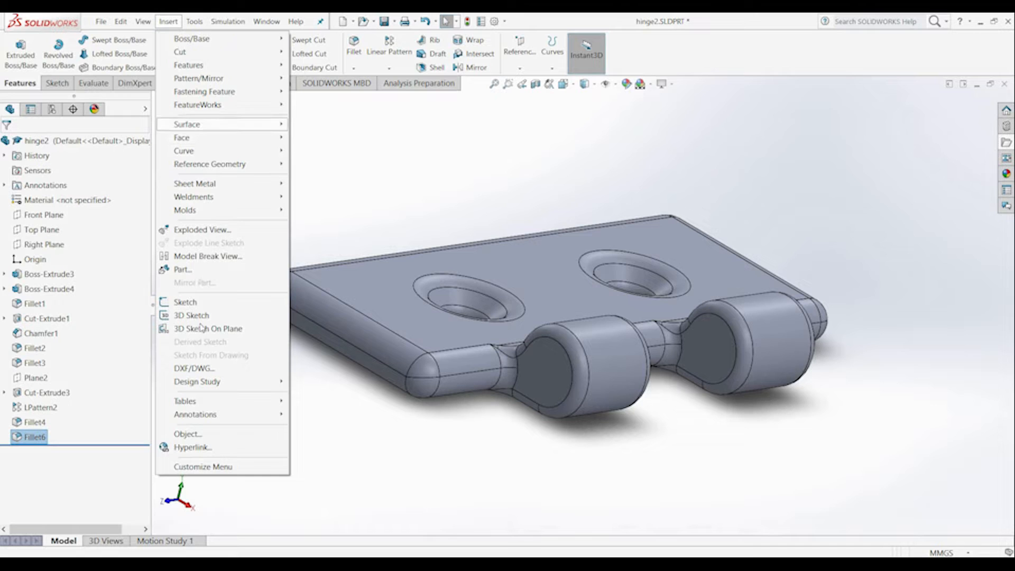
left_click(196, 270)
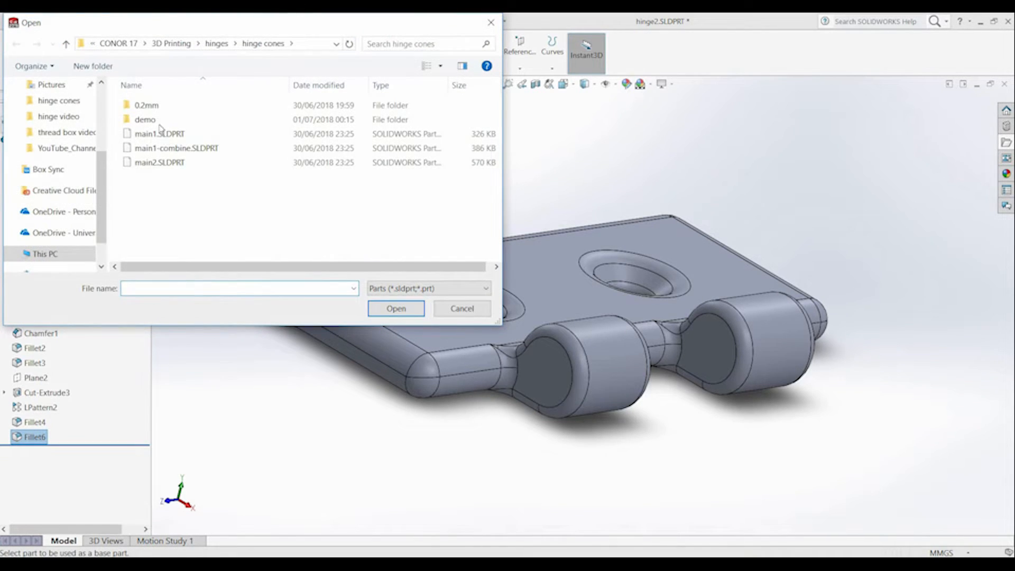
double_click(156, 120)
left_click(177, 120)
left_click(377, 310)
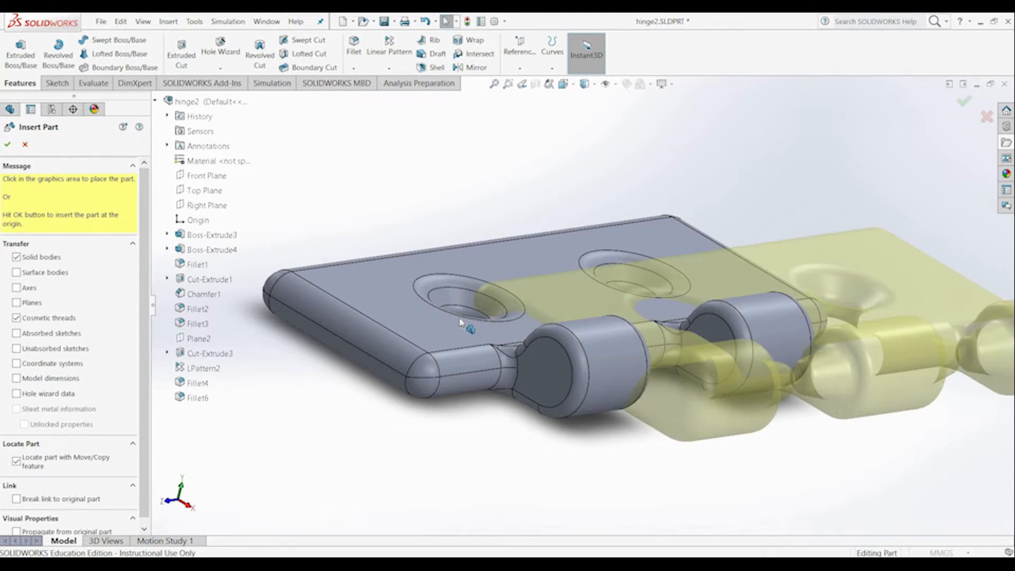
scroll(483, 315, "up", 6)
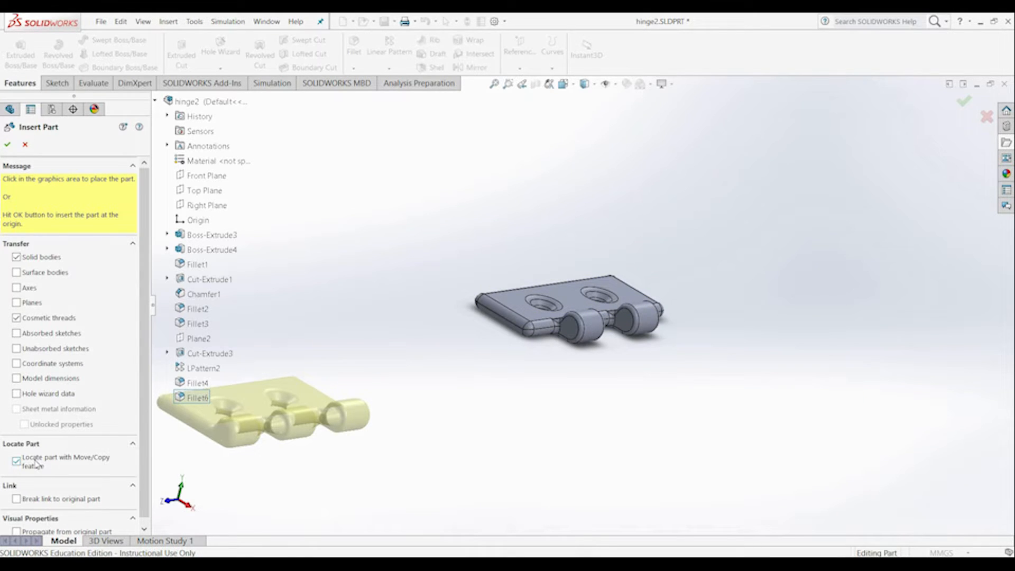
left_click(599, 250)
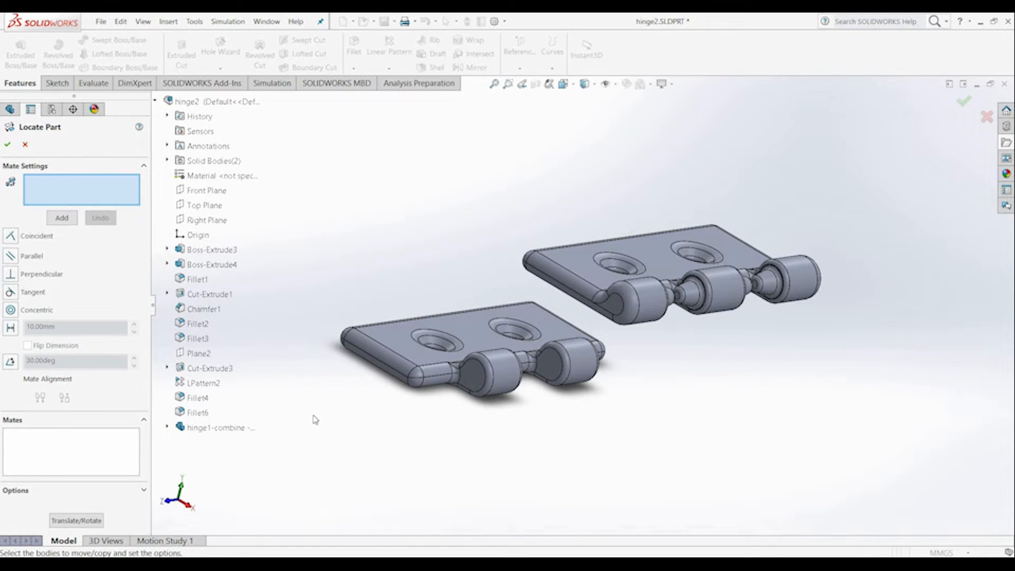
Step: Add a concentric locating mate between a circular barrel edge on each leaf, with the alignment flipped so the leaves face opposite ways
left_click(10, 311)
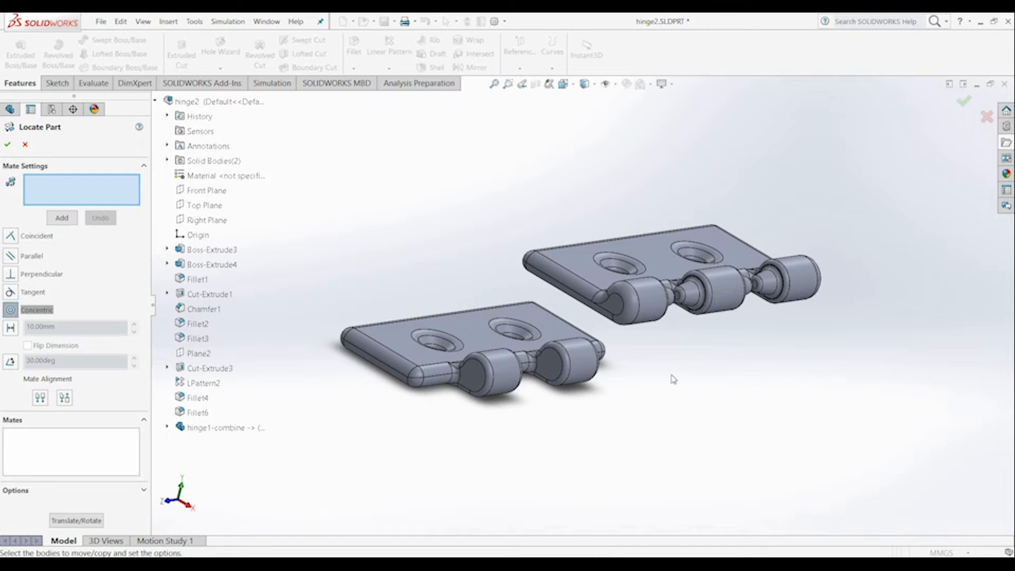
scroll(697, 317, "down", 5)
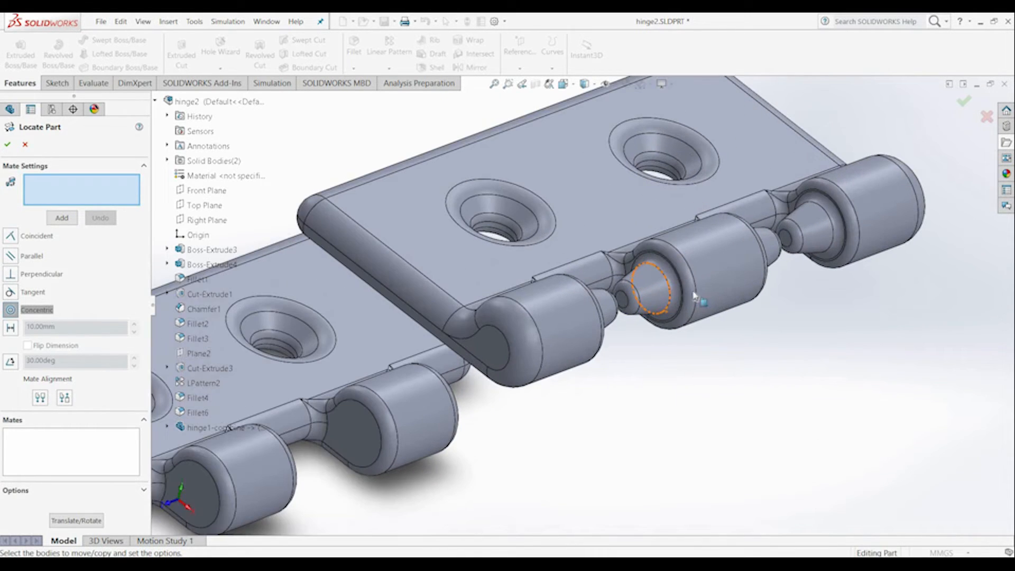
left_click(697, 292)
scroll(573, 303, "up", 3)
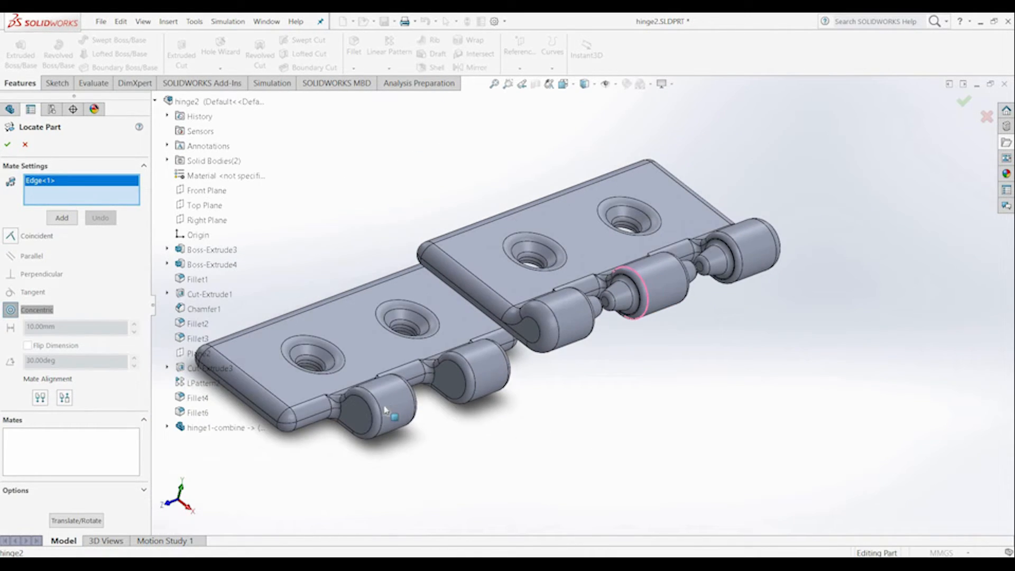
left_click(378, 412)
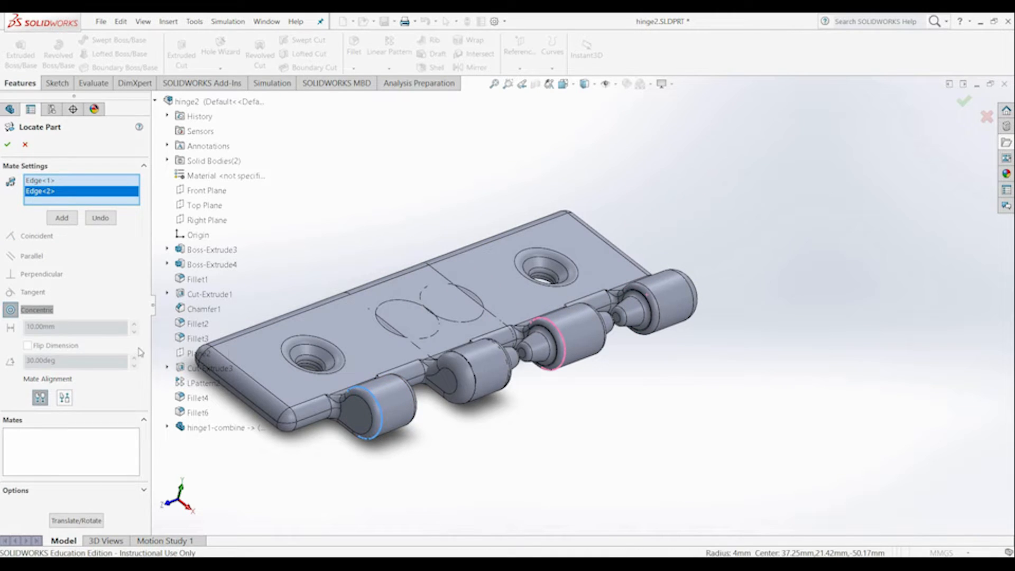
left_click(64, 398)
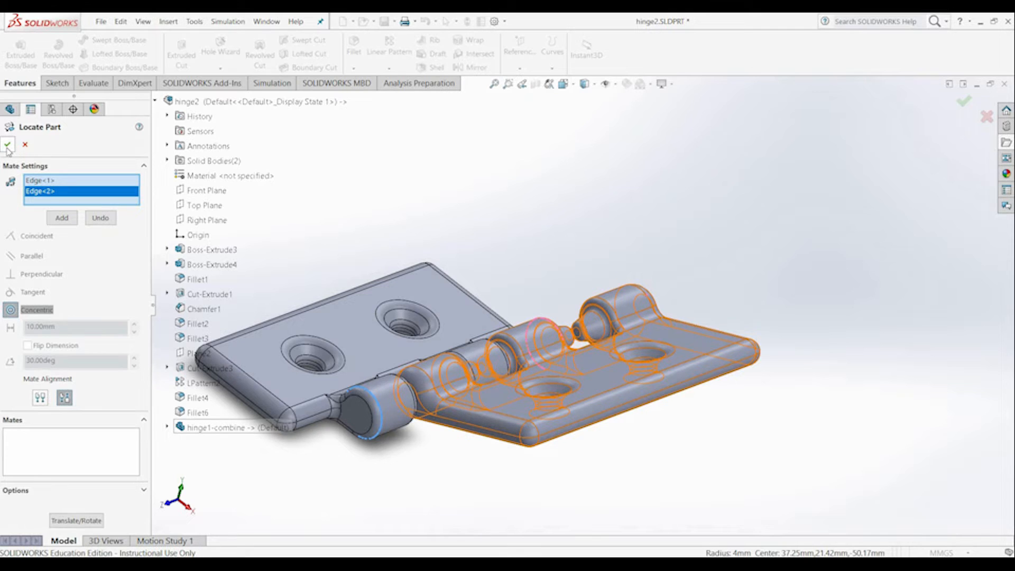
left_click(61, 218)
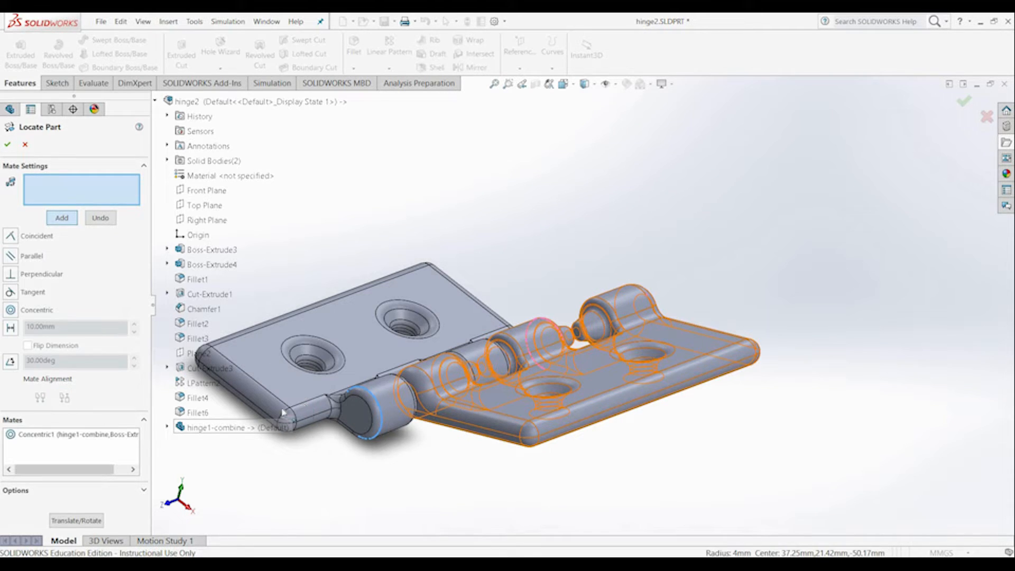
Step: Make the bottom end edges of the two leaves coincident and finish locating the inserted hinge1-combine part
scroll(375, 430, "up", 2)
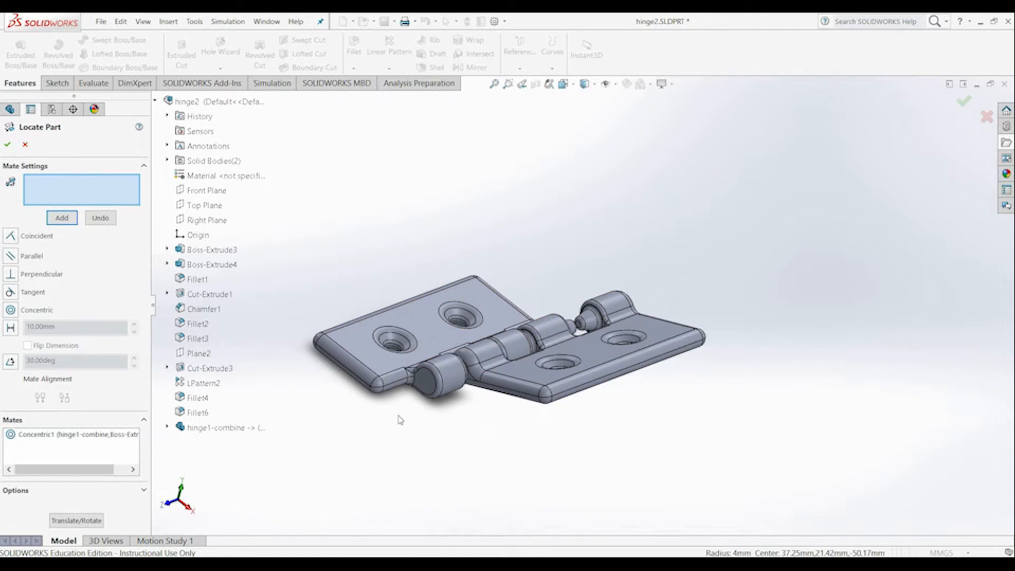
scroll(400, 420, "down", 1)
left_click(425, 339)
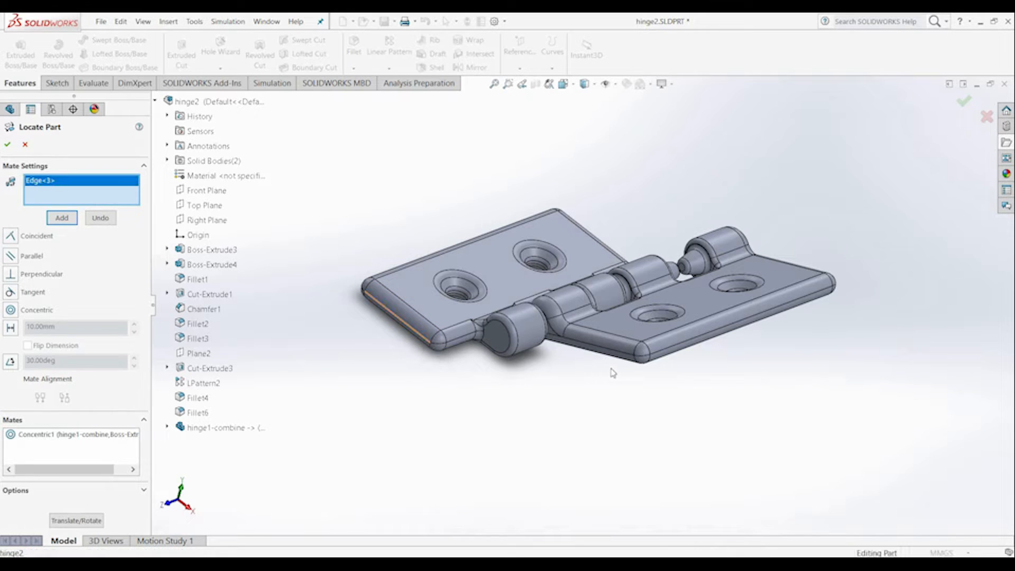
left_click(620, 353)
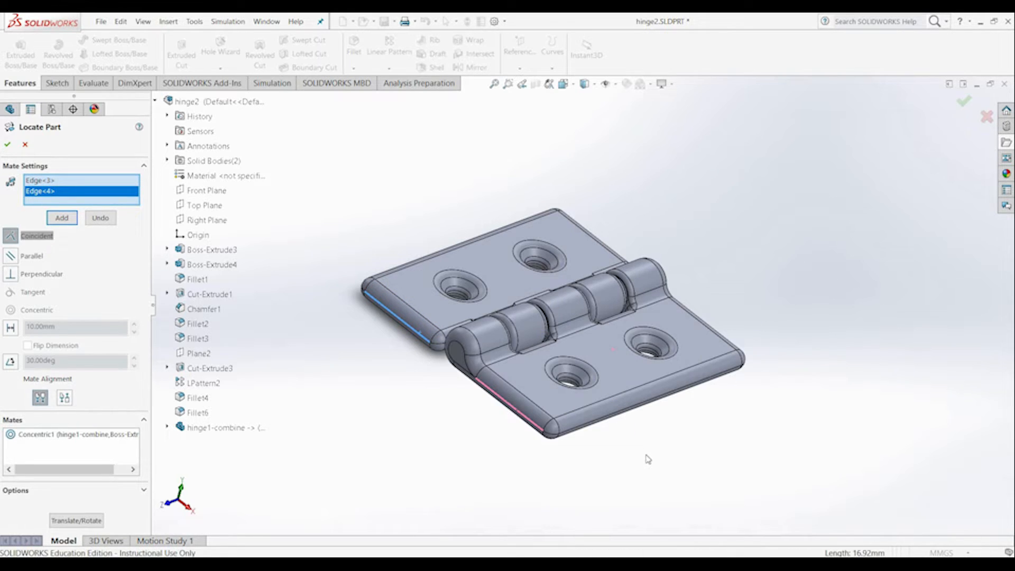
middle_click_drag(666, 433, 749, 429)
middle_click_drag(745, 473, 785, 312)
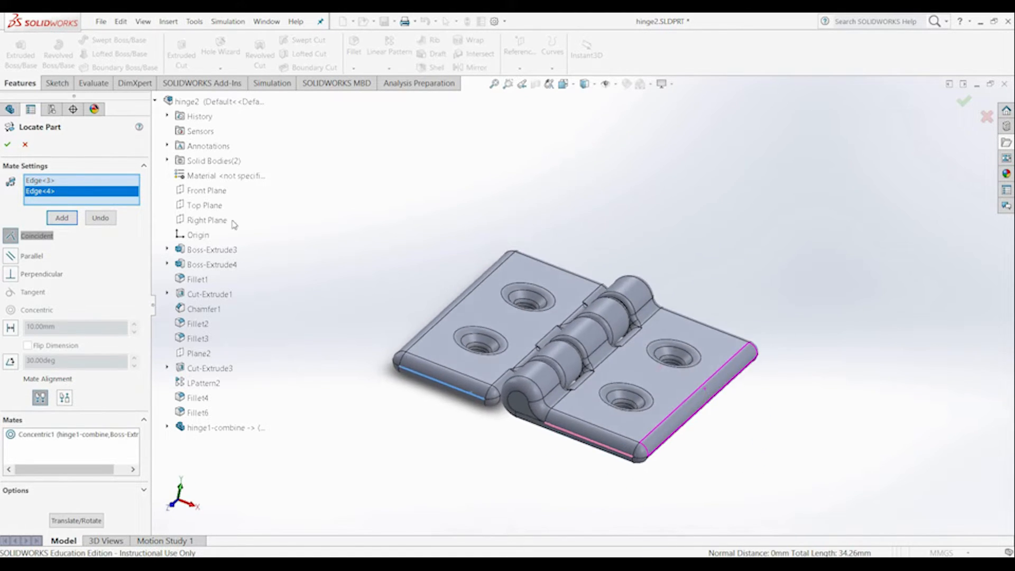
left_click(7, 144)
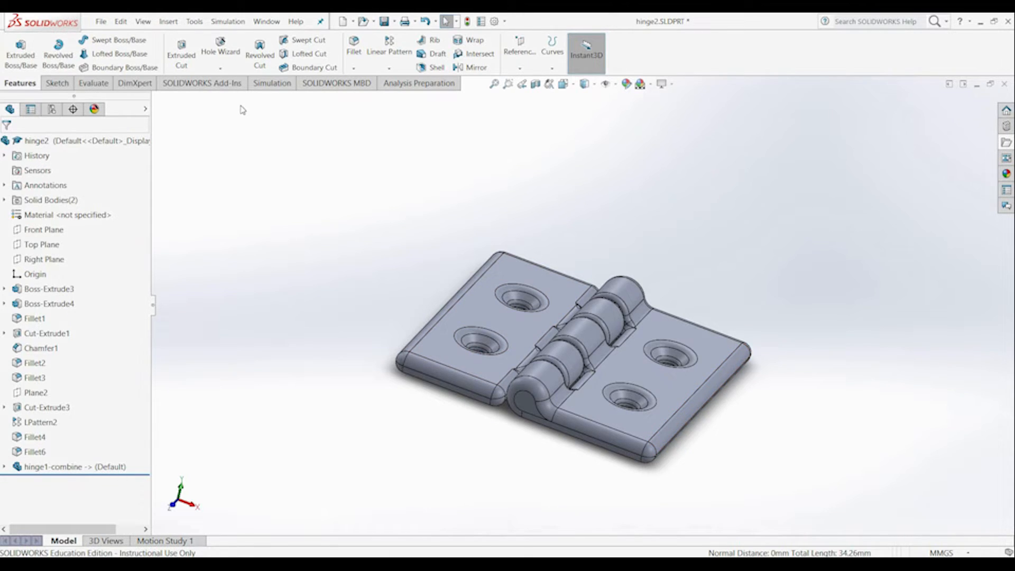
Step: Combine the bodies with Subtract, using the hinge2 leaf as main body and removing the hinge1-combine body, after previewing the cut
left_click(168, 21)
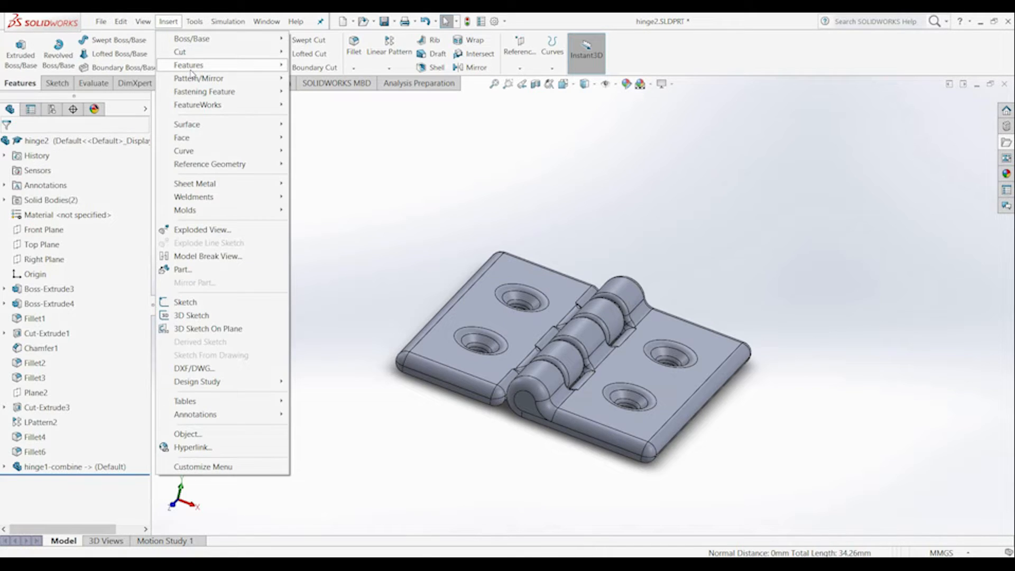
mouse_move(188, 64)
left_click(79, 309)
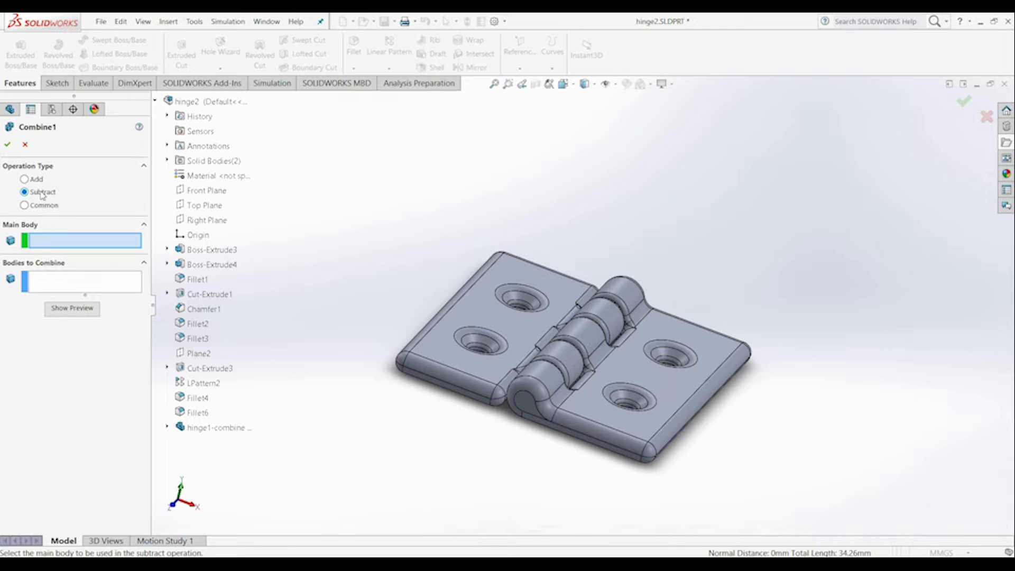
left_click(436, 359)
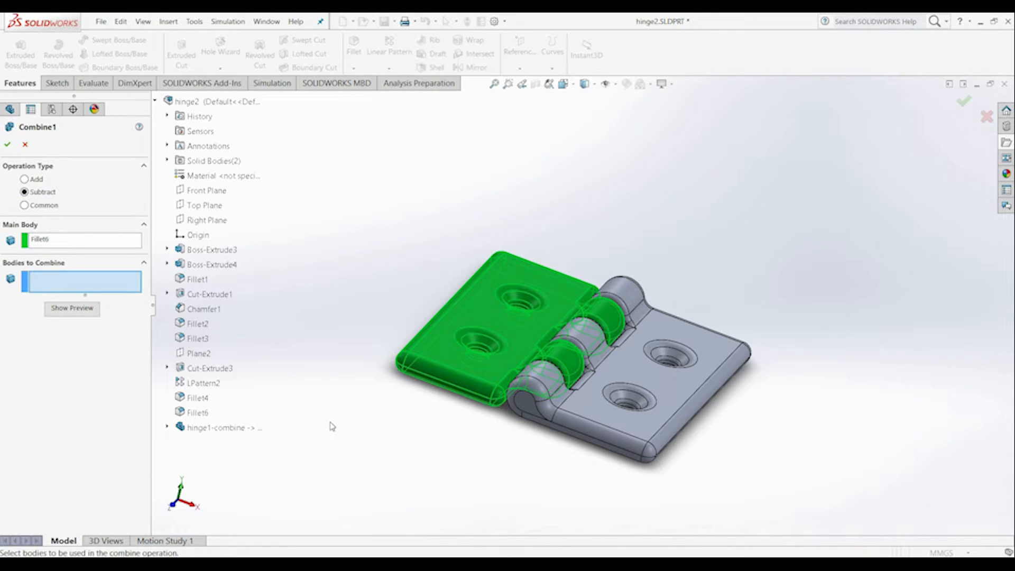
left_click(618, 436)
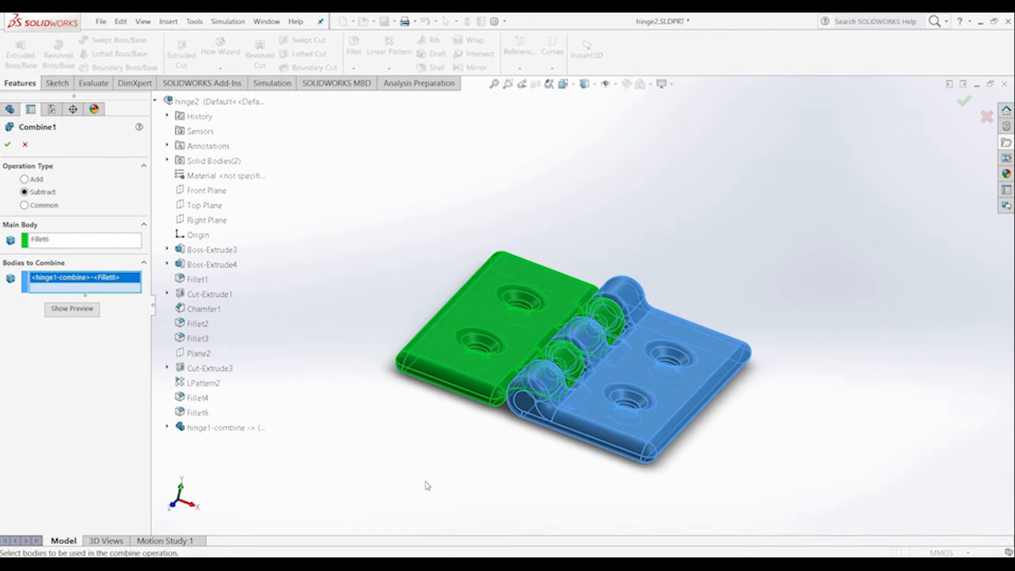
left_click(70, 309)
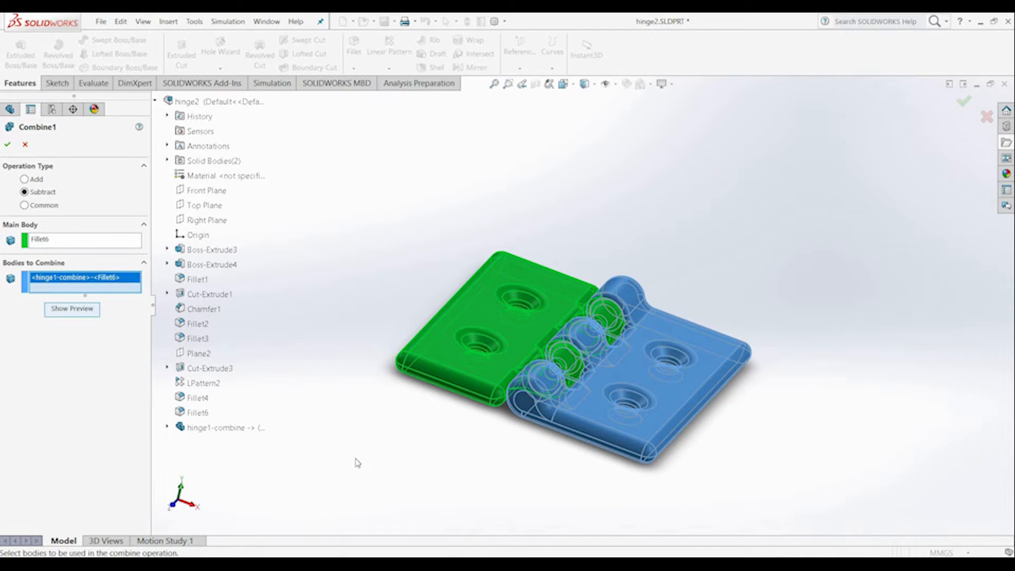
middle_click_drag(549, 489, 533, 412)
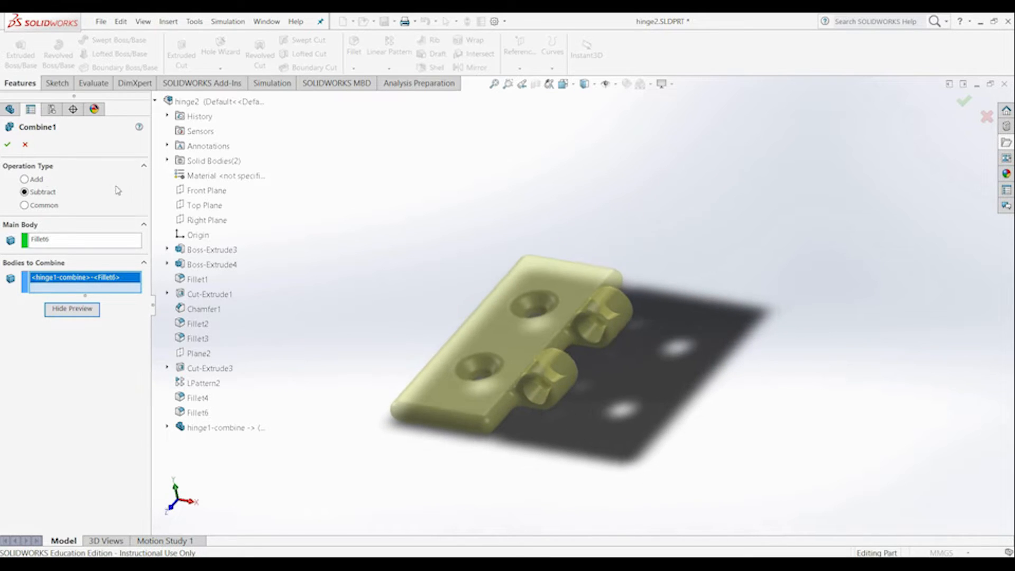
left_click(8, 144)
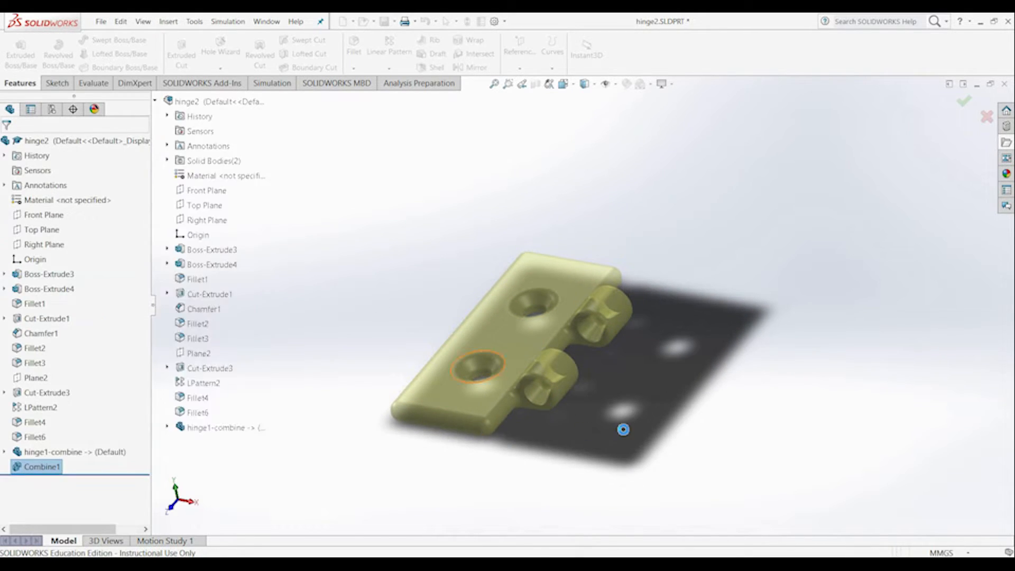
scroll(568, 414, "down", 2)
mouse_move(584, 403)
middle_mouse_down()
mouse_move(604, 374)
mouse_move(598, 348)
mouse_move(580, 400)
middle_mouse_up()
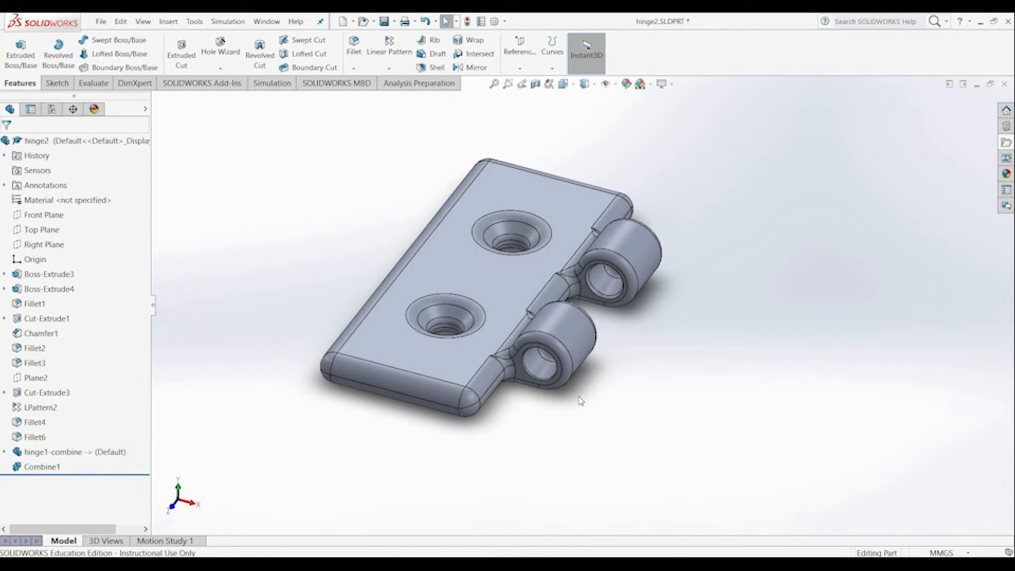
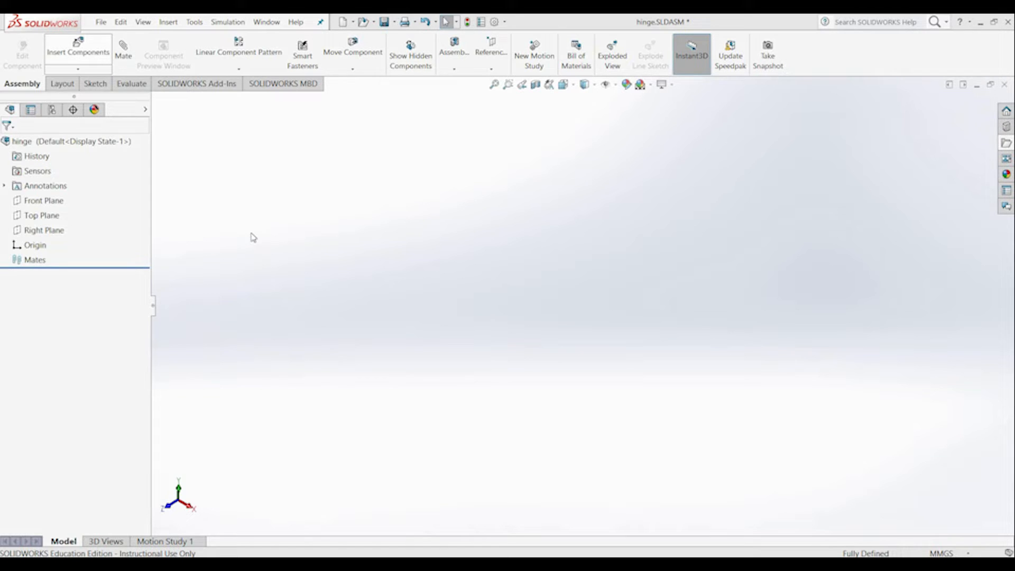
Step: Insert the hinge1 part into the hinge assembly, keeping the insert command active for further components
left_click(98, 69)
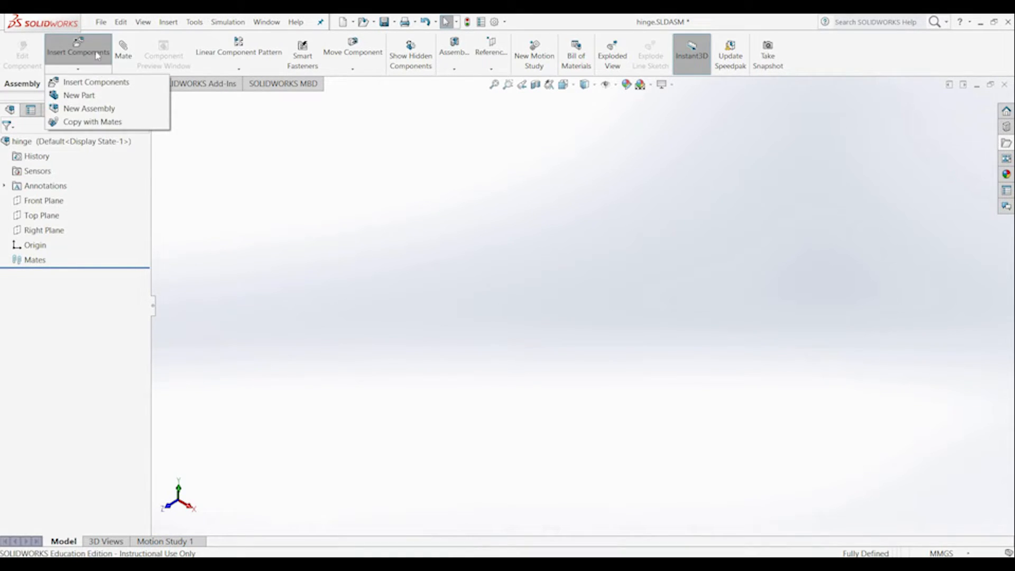
left_click(92, 82)
left_click(42, 144)
left_click(71, 363)
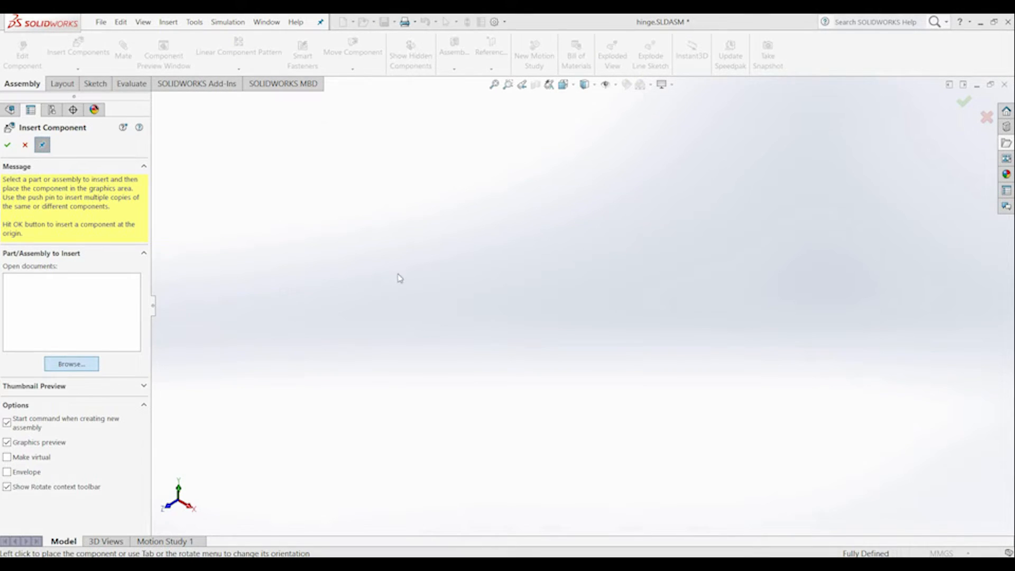
left_click(180, 120)
left_click(388, 351)
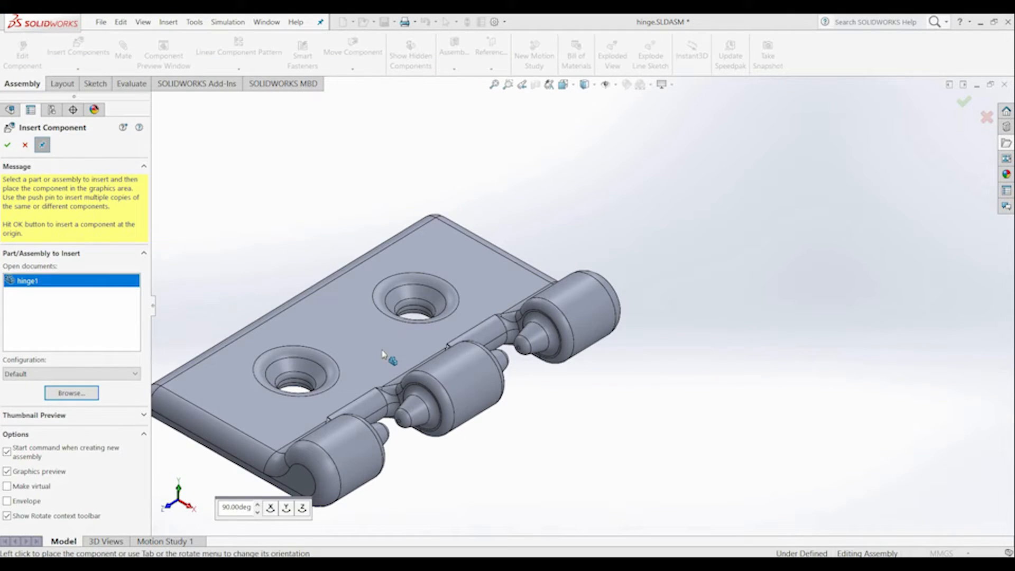
left_click(382, 354)
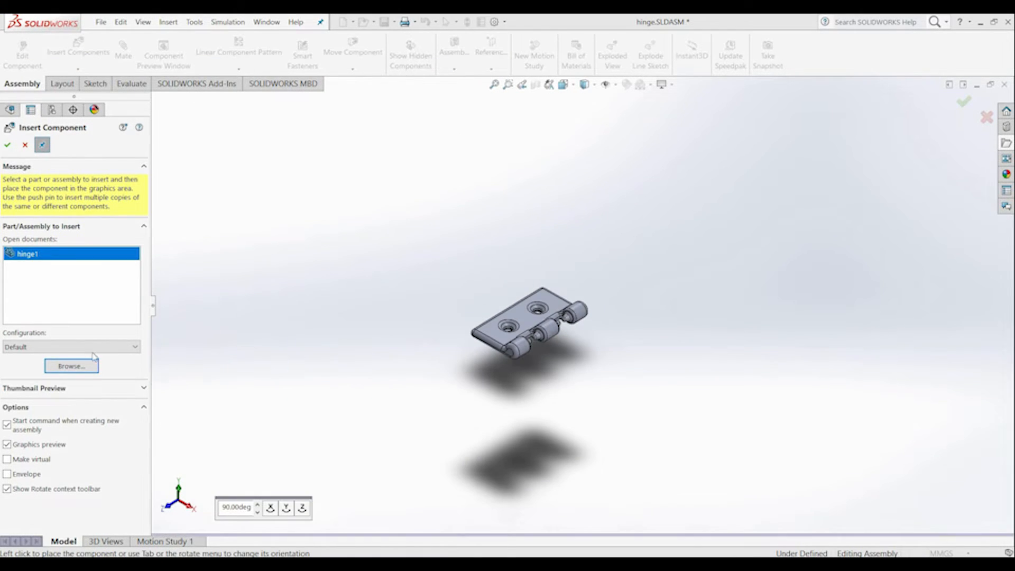
Step: Insert the hinge2 part at a free spot behind the hinge1 leaf and finish inserting components
left_click(162, 149)
left_click(390, 353)
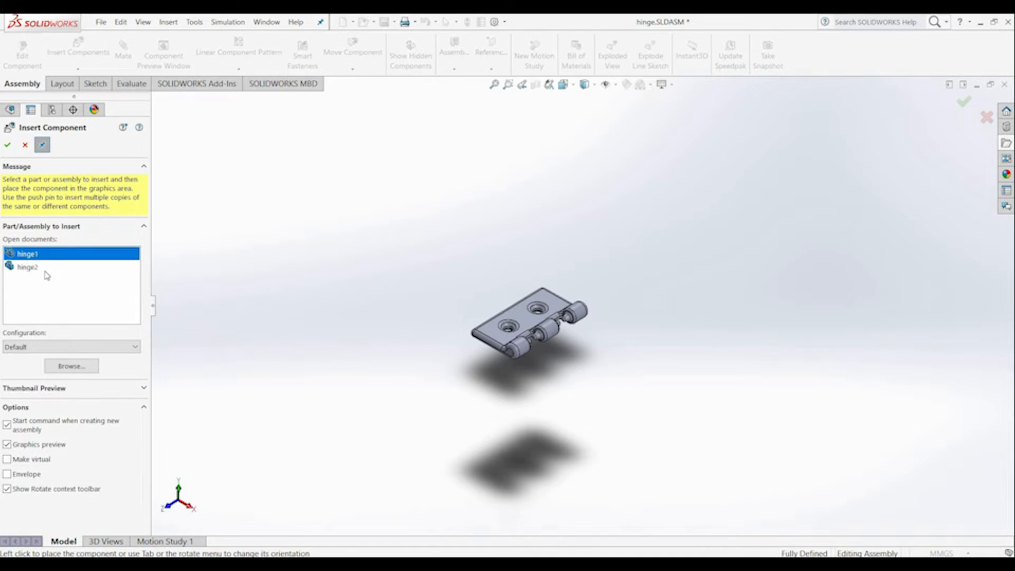
left_click(657, 192)
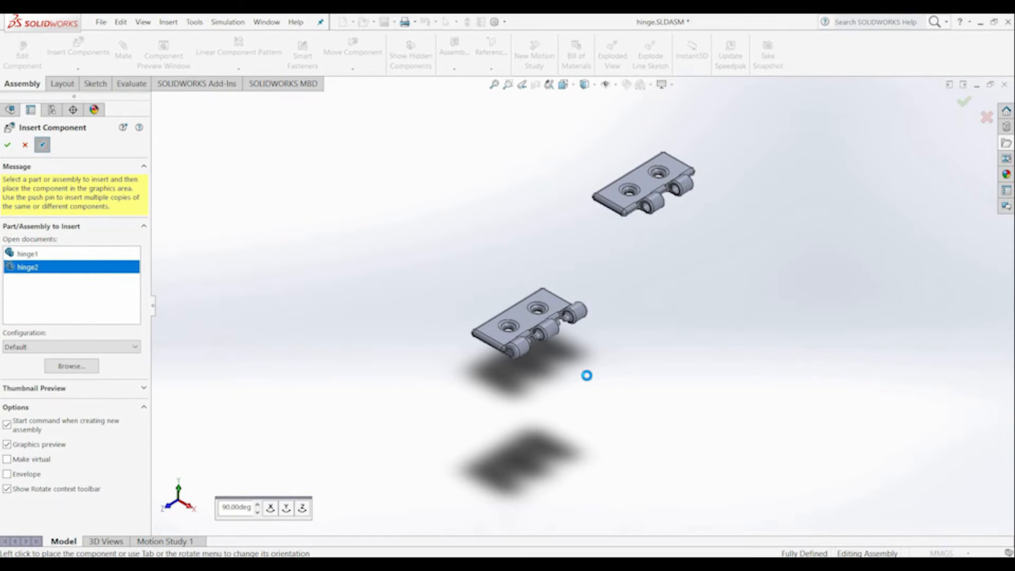
left_click(7, 145)
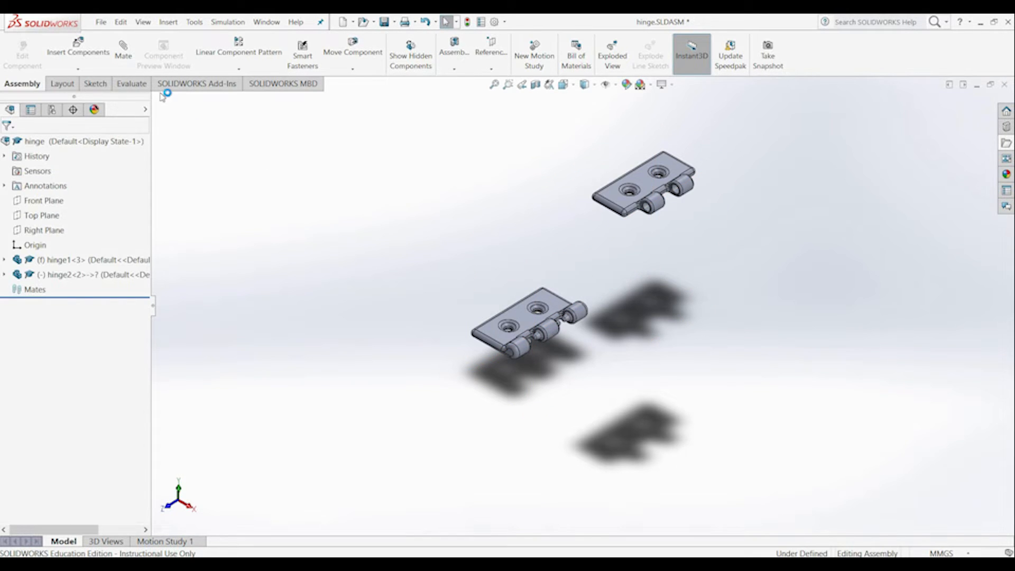
Step: Mate hinge2's front barrel edge concentric with hinge1's middle barrel edge, flipping the alignment so the leaves lie on opposite sides
left_click(124, 51)
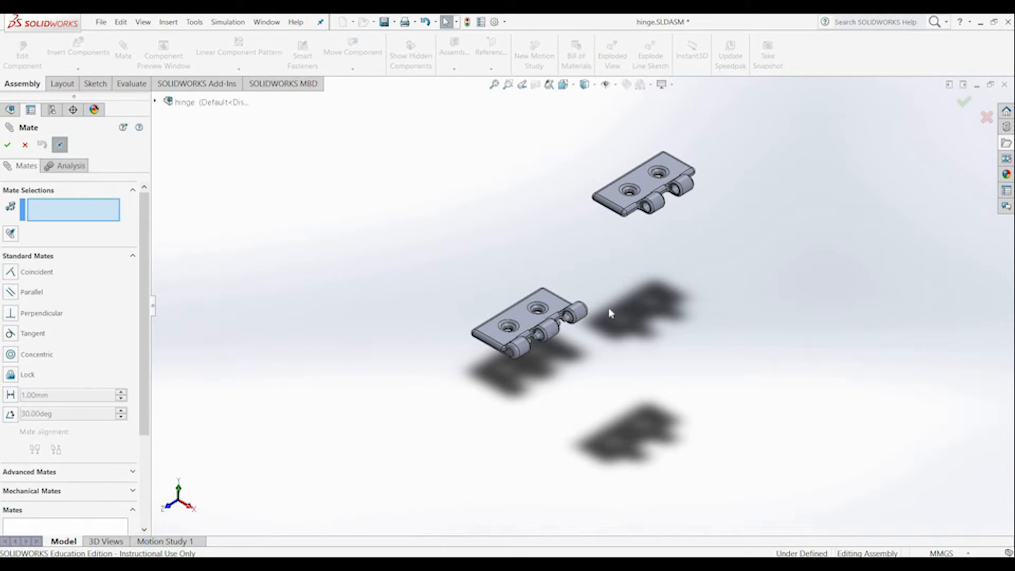
scroll(608, 312, "down", 5)
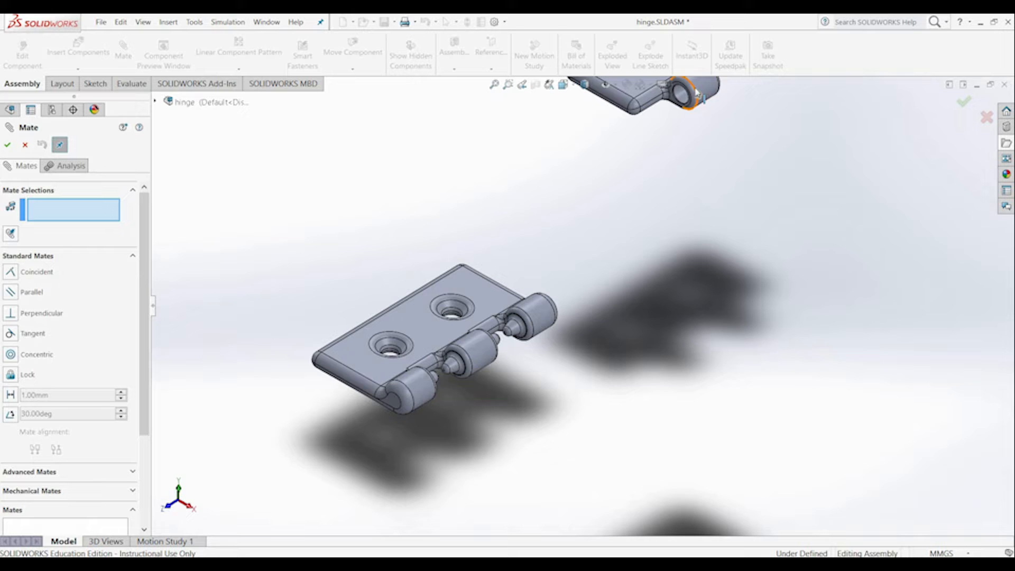
left_click(697, 94)
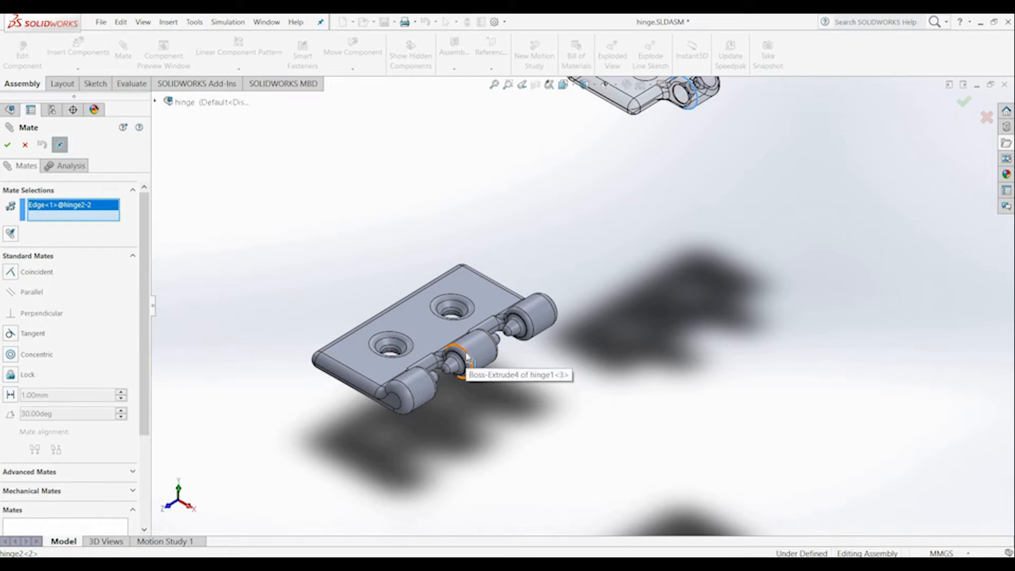
left_click(467, 360)
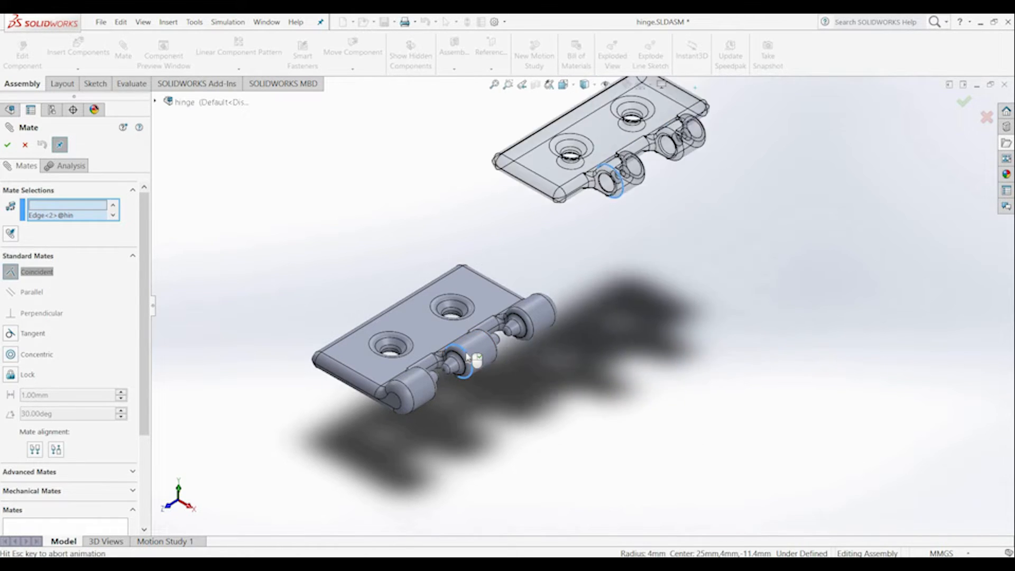
left_click(11, 354)
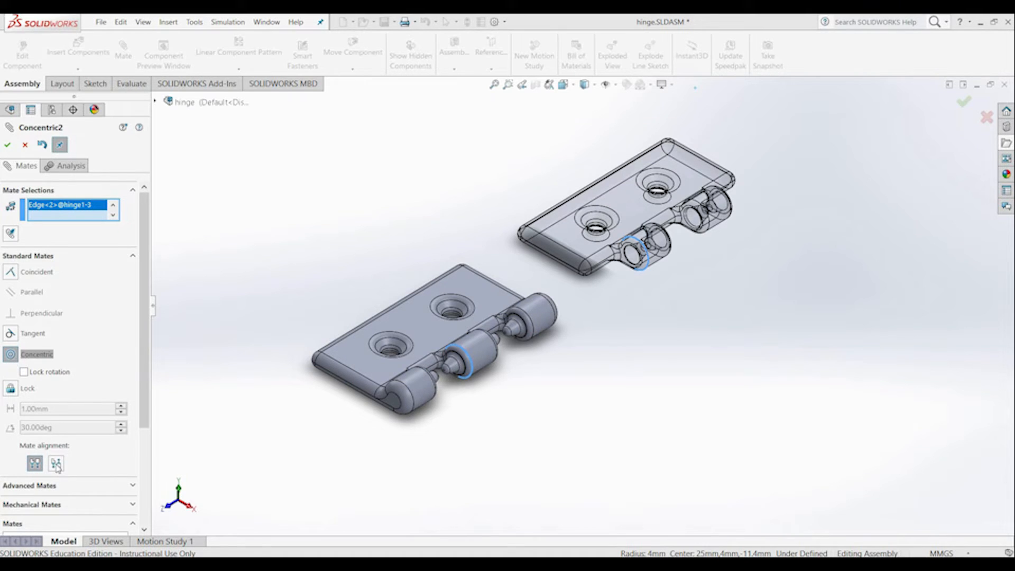
left_click(56, 464)
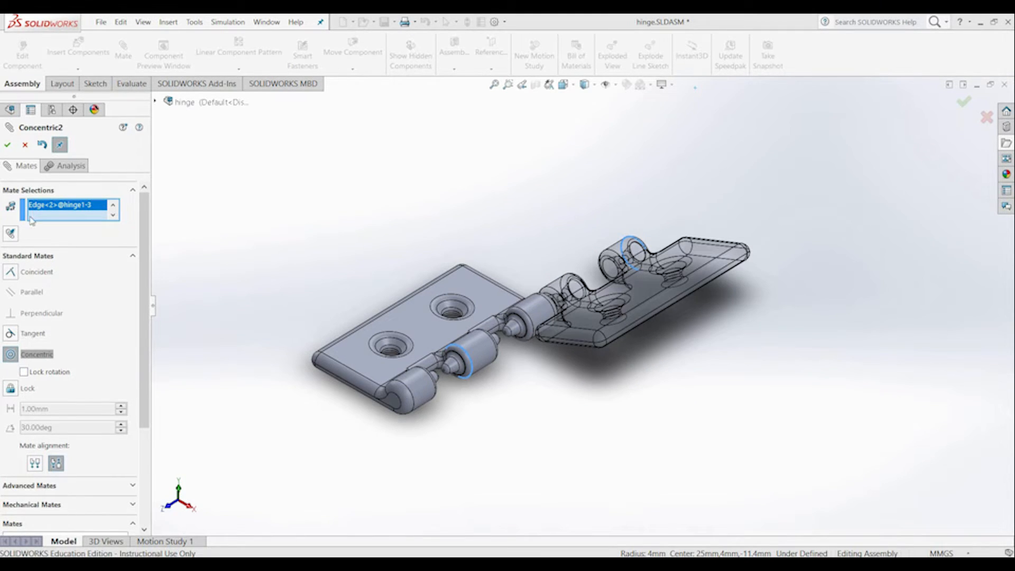
left_click(8, 146)
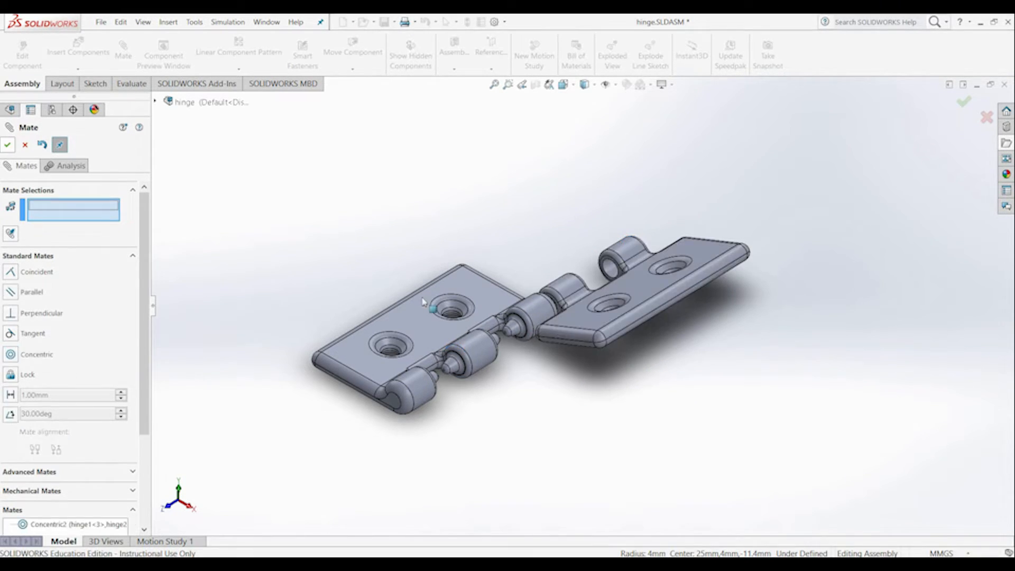
Step: Mate hinge2's lower end edge coincident with hinge1's matching lower end edge to align the two leaves, and finish mating
left_click(550, 342)
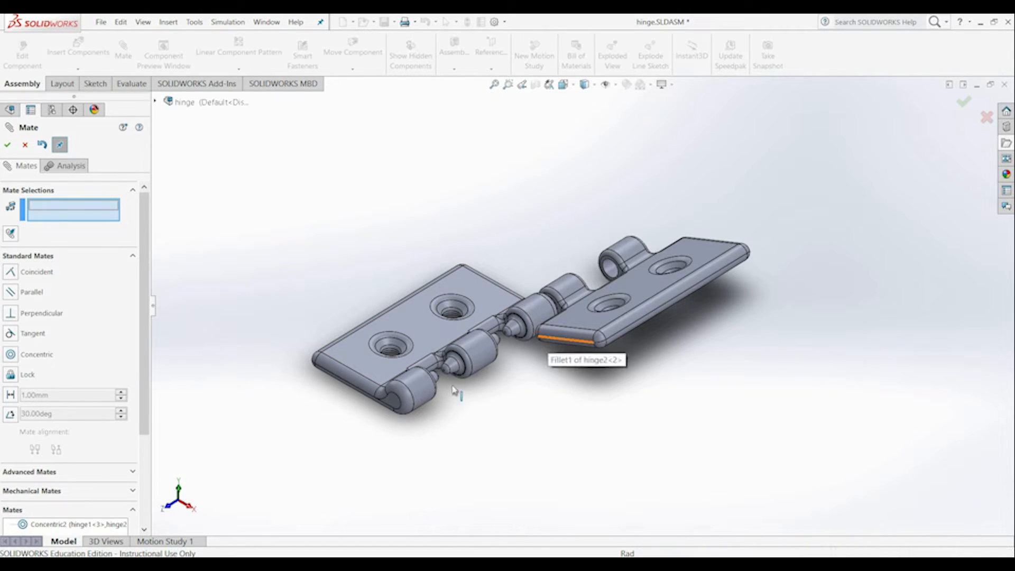
left_click(364, 394)
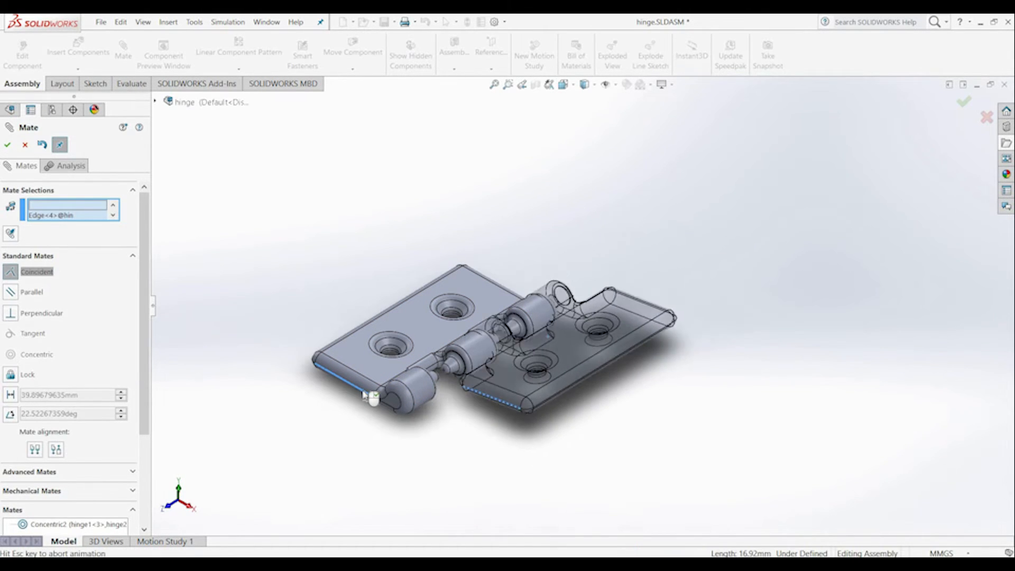
left_click(8, 146)
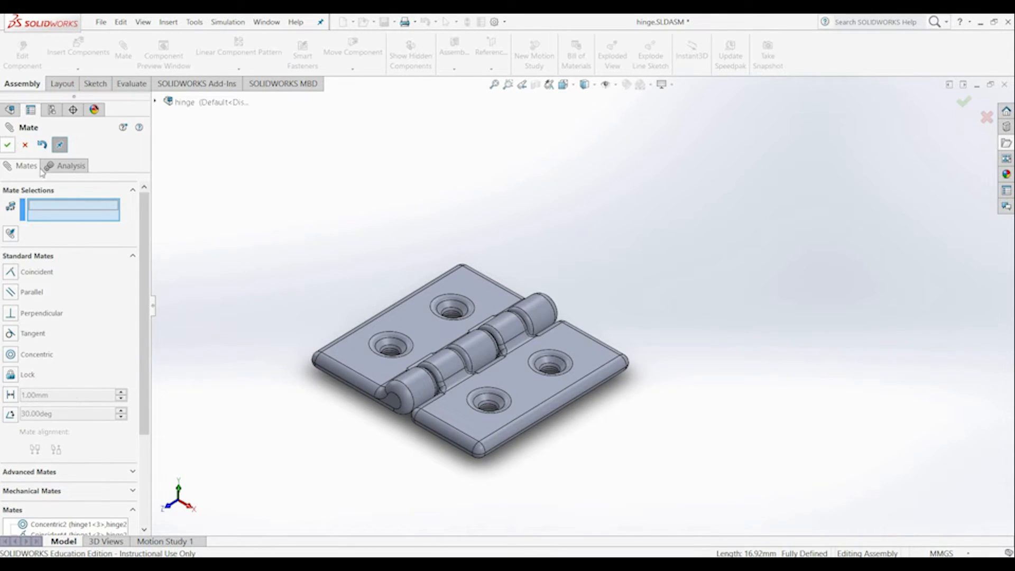
left_click(7, 145)
Step: Section the hinge assembly along the Right Plane, offset to 21 mm, and examine the clearance between the pins and sockets
scroll(398, 432, "up", 3)
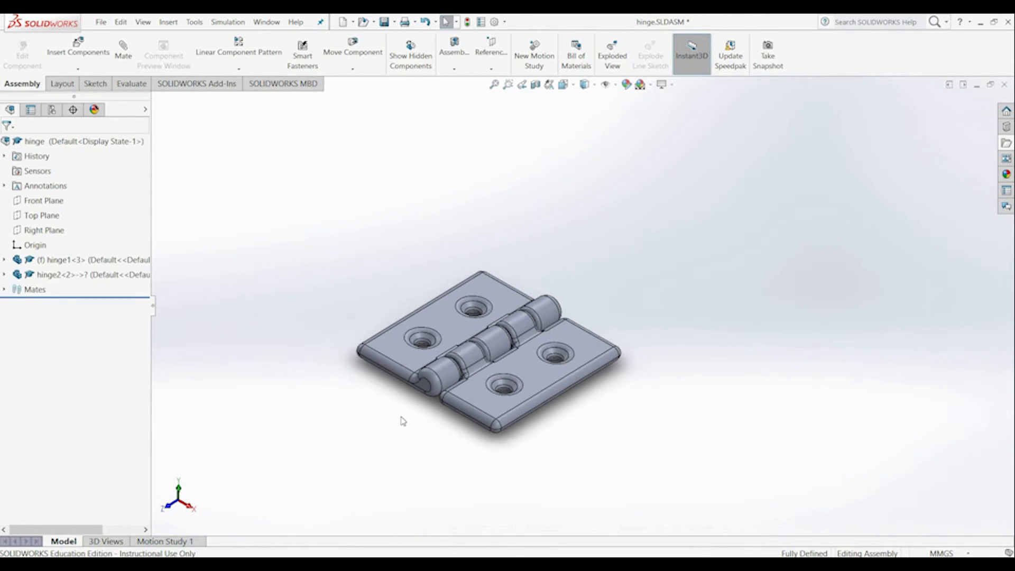
scroll(433, 401, "down", 3)
middle_click_drag(657, 453, 680, 373)
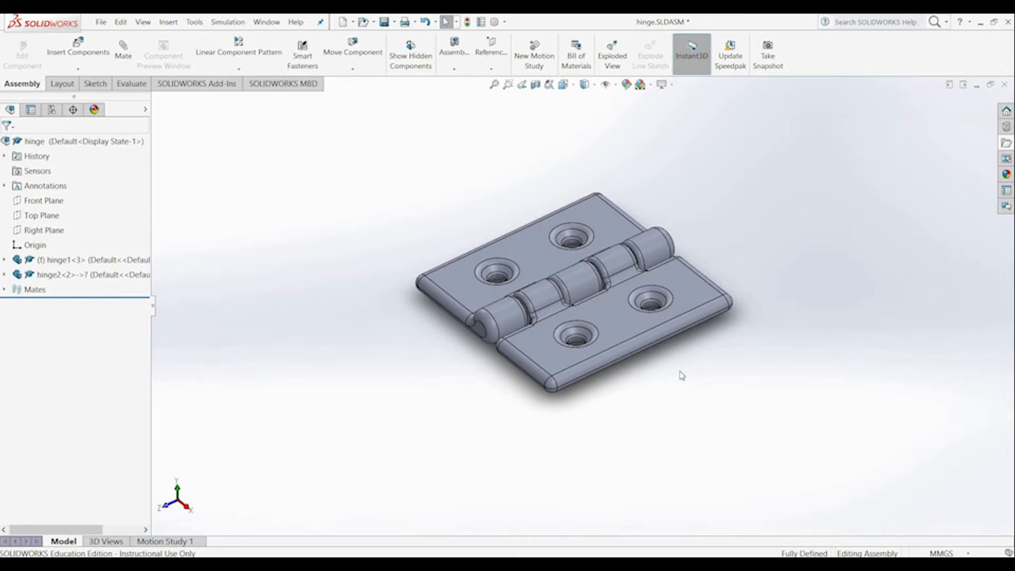
left_click(535, 85)
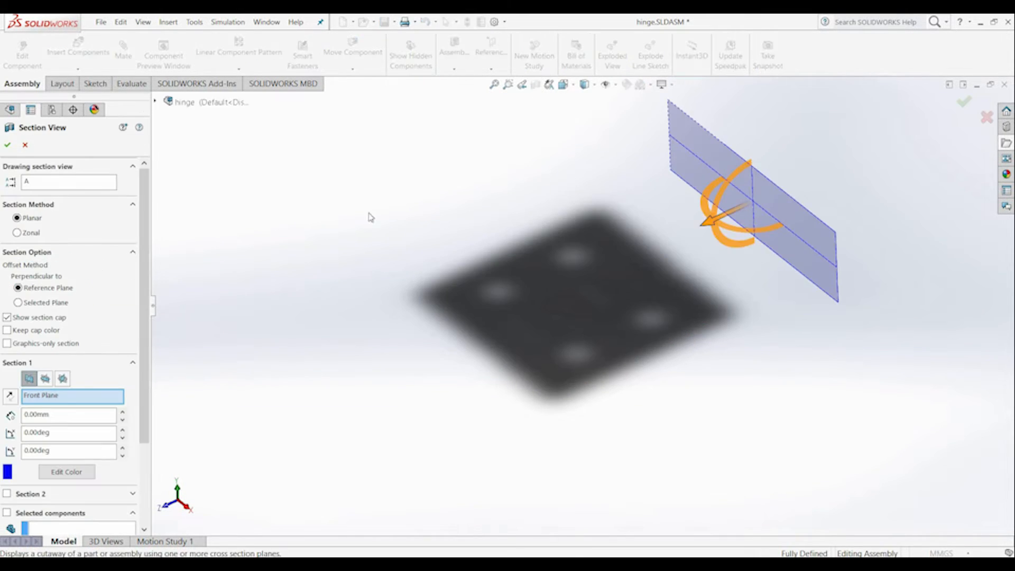
left_click(154, 100)
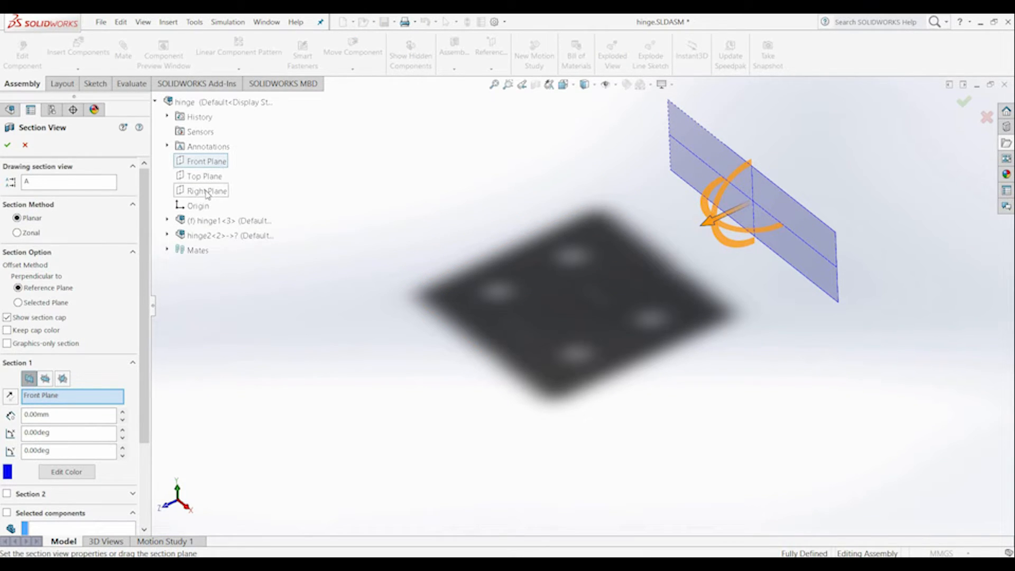
left_click(206, 191)
left_click_drag(581, 294, 615, 320)
middle_click_drag(636, 368, 559, 312)
scroll(559, 312, "down", 6)
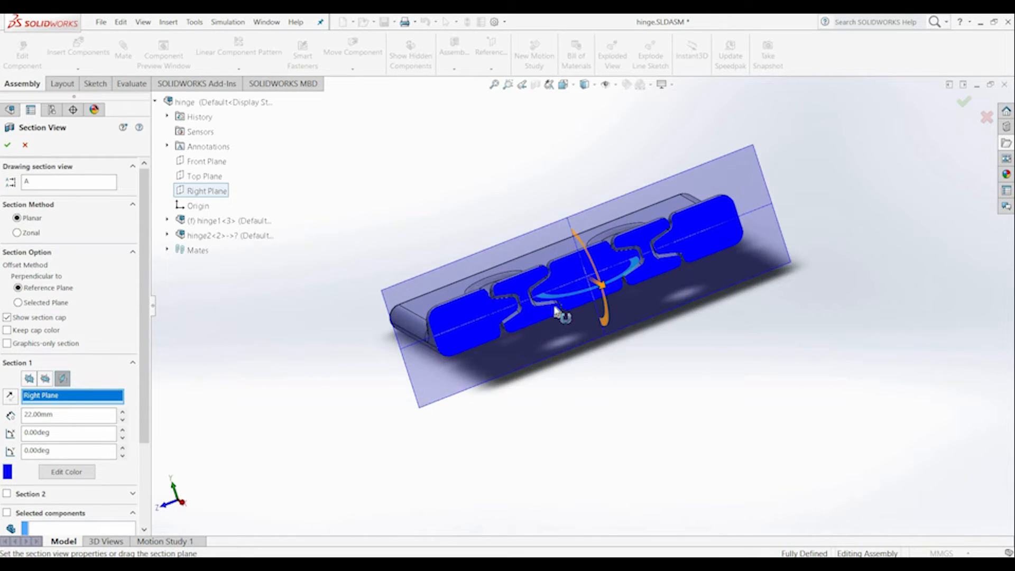
middle_click_drag(591, 413, 569, 416)
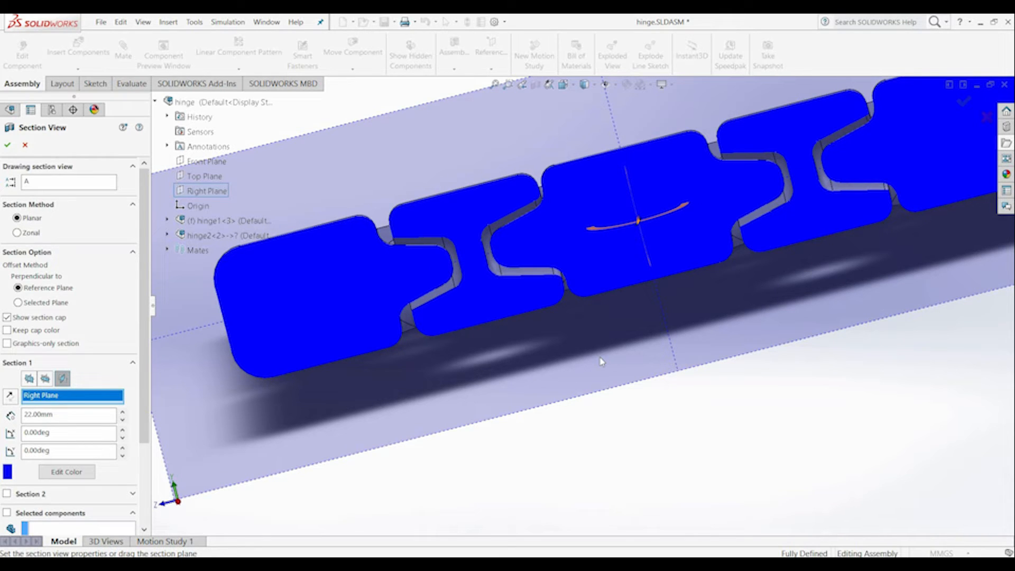
middle_click_drag(702, 358, 654, 249)
mouse_move(651, 236)
left_mouse_down()
mouse_move(642, 226)
mouse_move(713, 327)
mouse_move(623, 228)
mouse_move(642, 251)
mouse_move(646, 232)
left_mouse_up()
key("f")
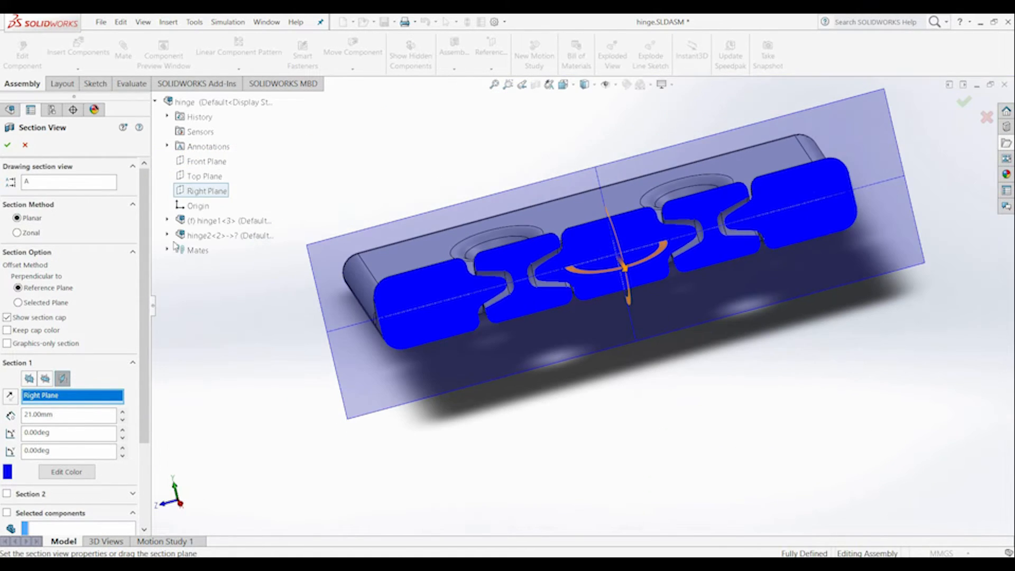
Step: Preview a section parallel to the Front Plane, moving its offset to 80 mm, and cancel the section view
left_click(205, 161)
scroll(578, 362, "up", 5)
middle_click_drag(638, 322, 673, 331)
scroll(647, 257, "down", 4)
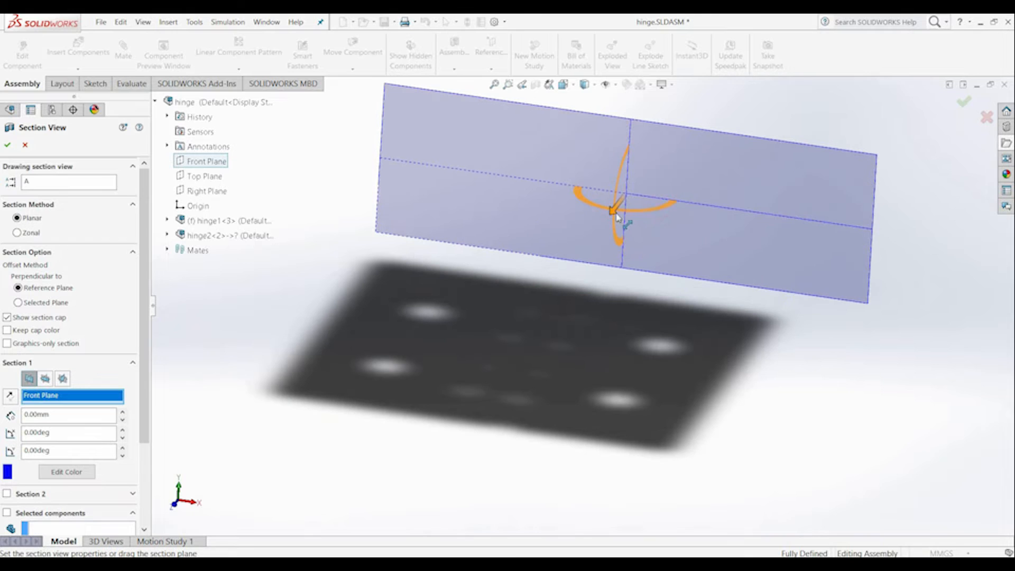
left_click_drag(610, 224, 427, 436)
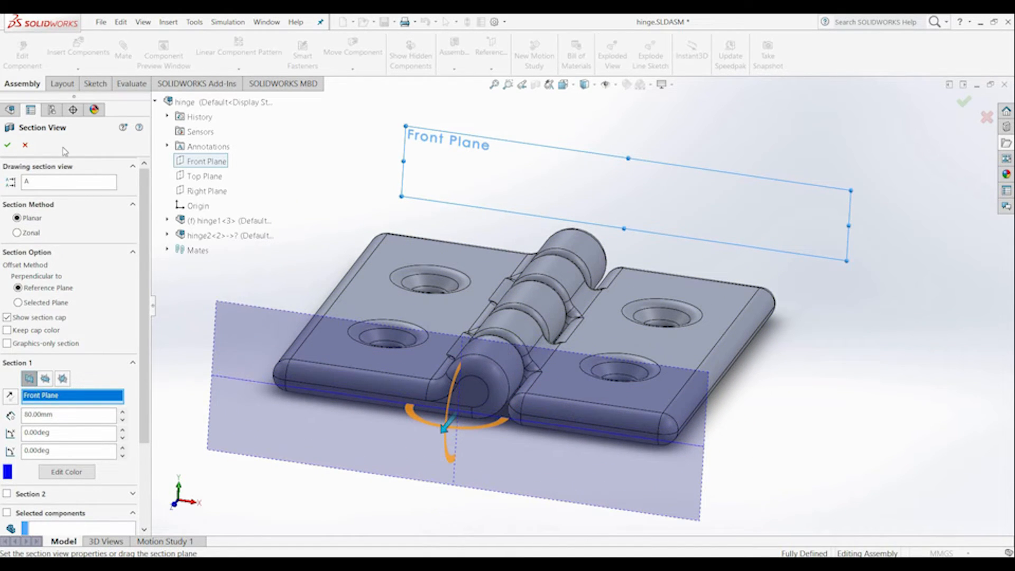
left_click(25, 145)
Step: Export the assembly to the demo folder as hinge.STL, in binary millimetres with all components in a single file
middle_click_drag(474, 343, 430, 423)
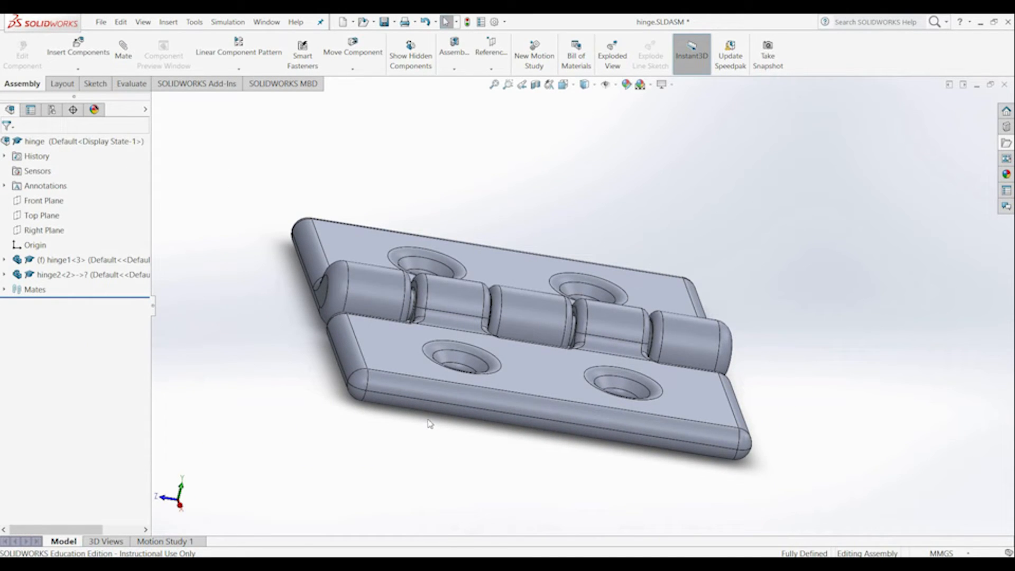
left_click(101, 22)
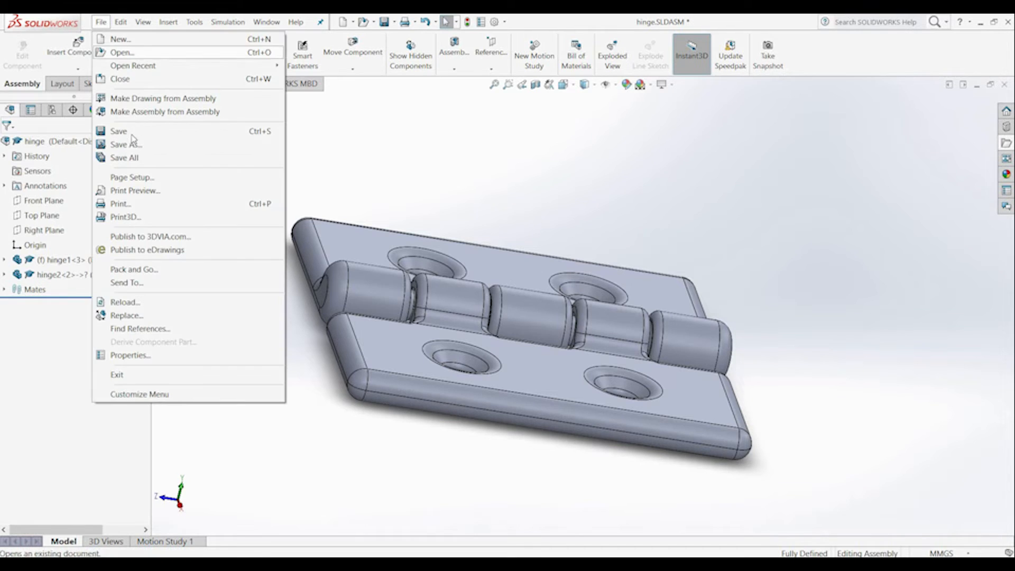
left_click(126, 144)
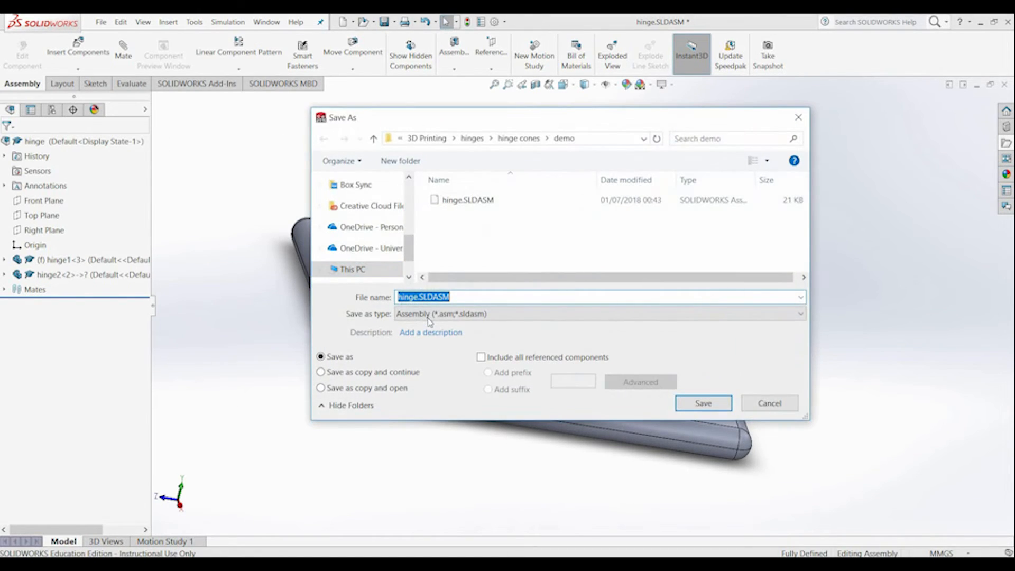
left_click(438, 314)
left_click(413, 147)
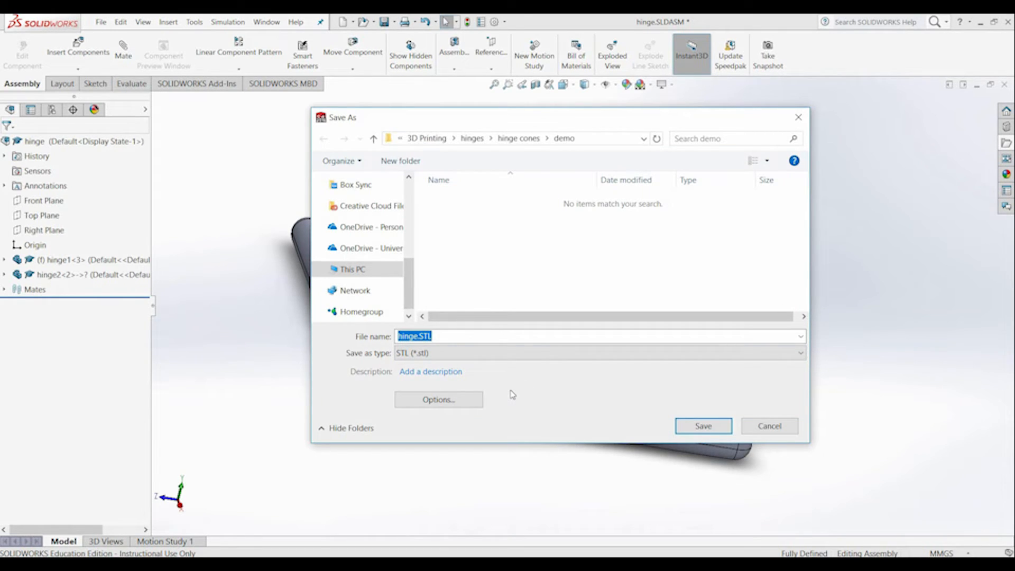
left_click(477, 401)
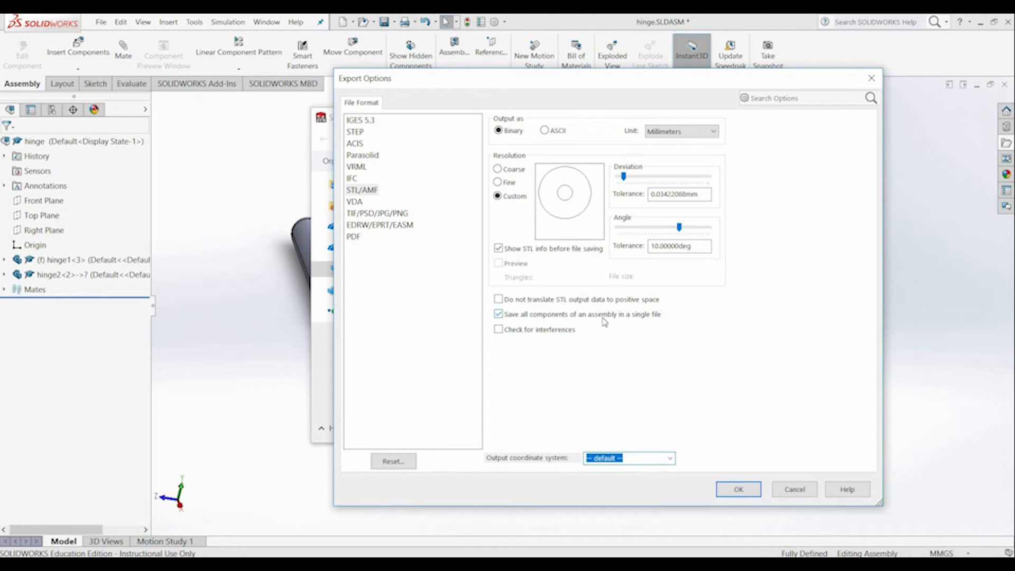
left_click(752, 488)
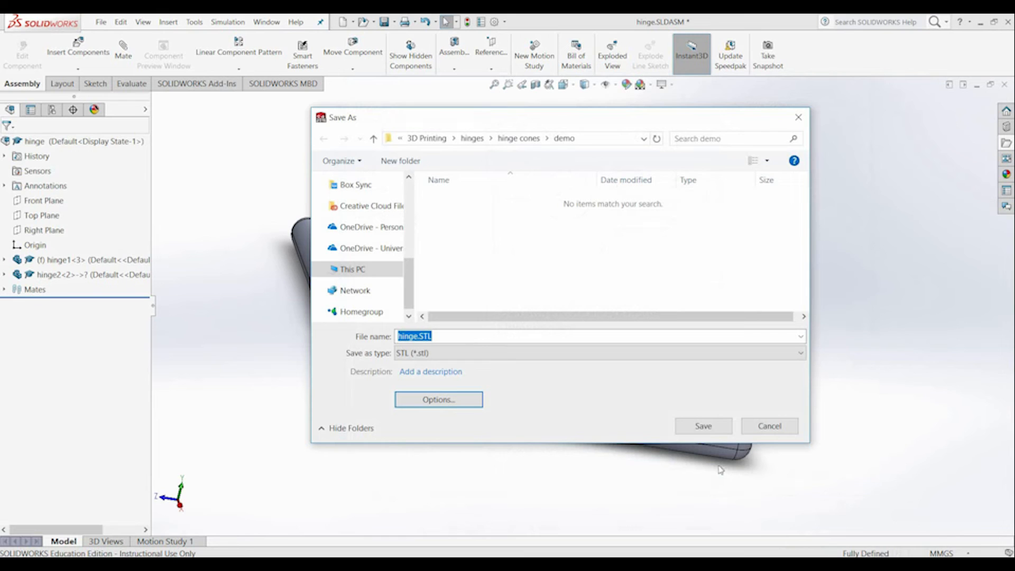
left_click(699, 426)
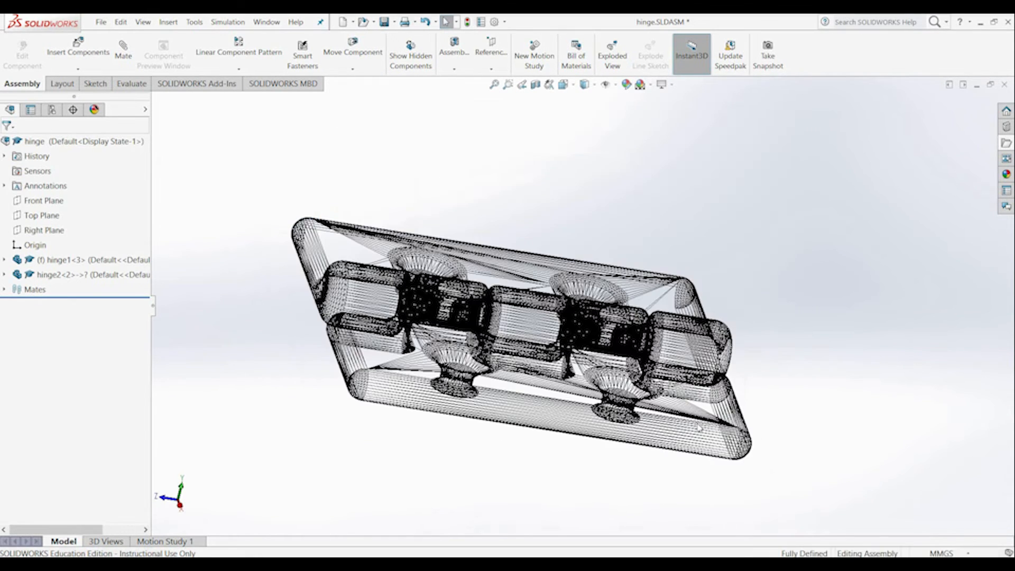
left_click(538, 315)
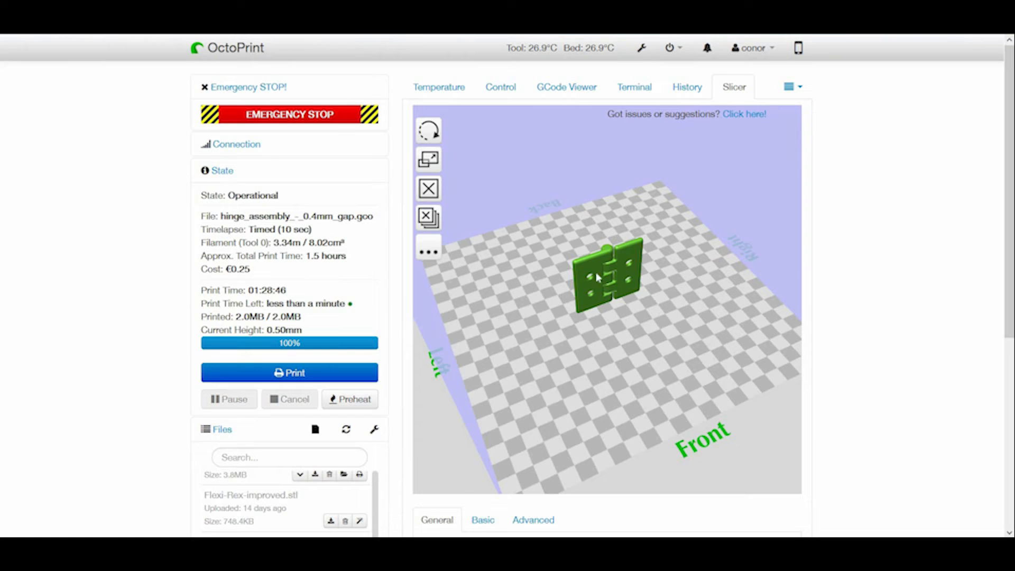
Step: In OctoPrint's slicer, rotate the hinge model to 90° about X and 90° about Y so it lies flat
left_click(431, 131)
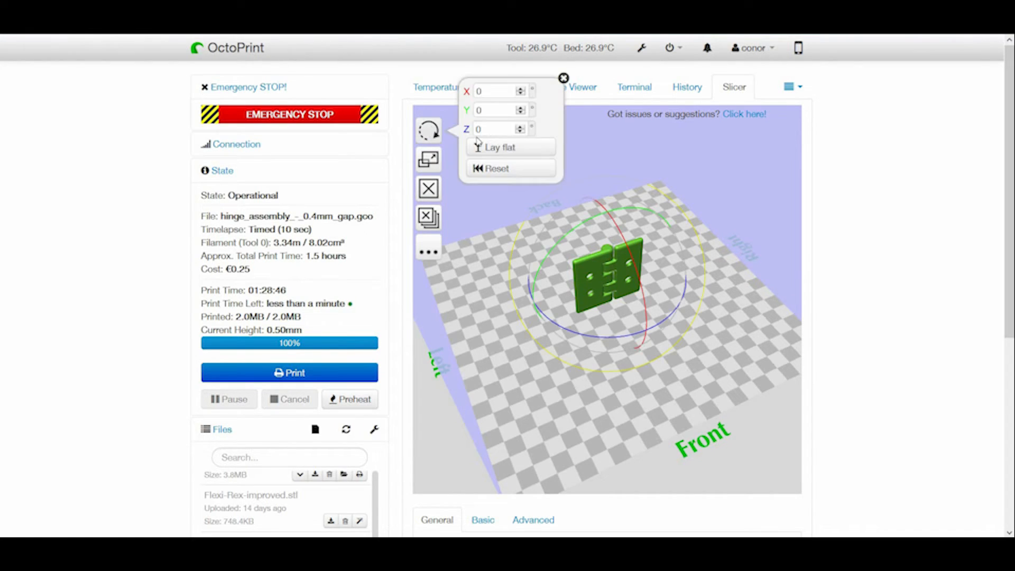
left_click_drag(641, 300, 650, 394)
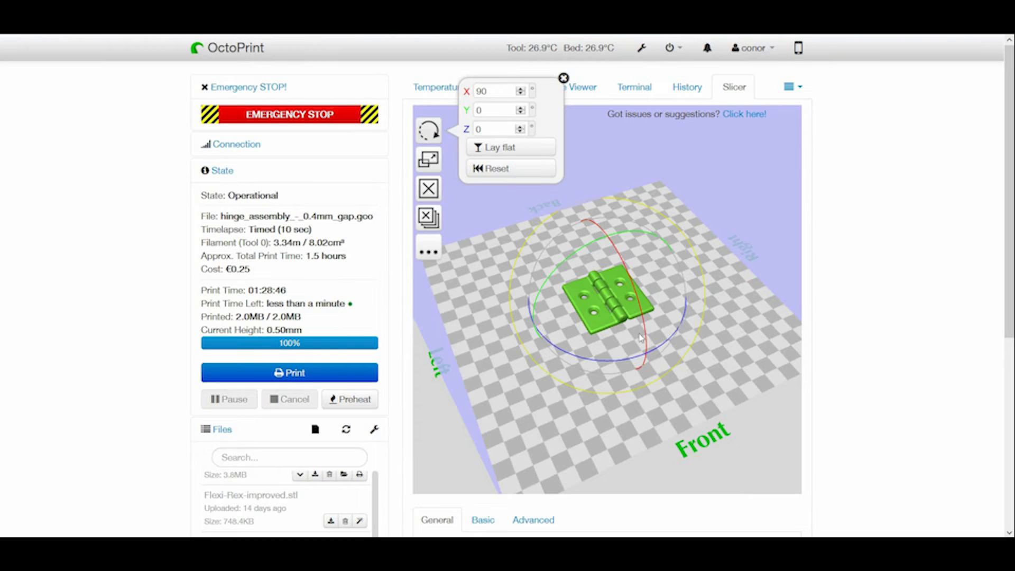
left_click_drag(636, 354, 675, 302)
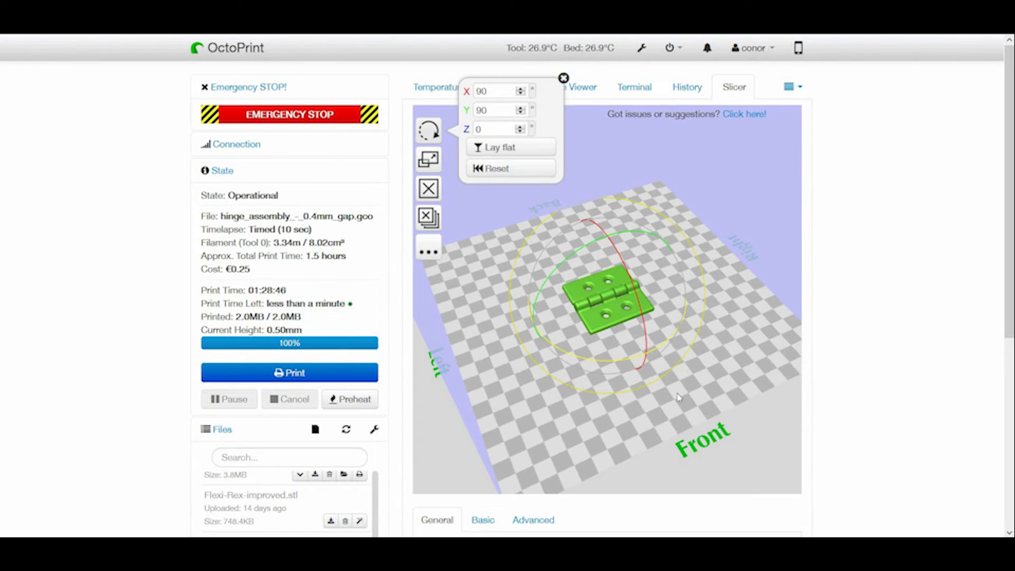
left_click_drag(669, 412, 643, 429)
left_click(565, 307)
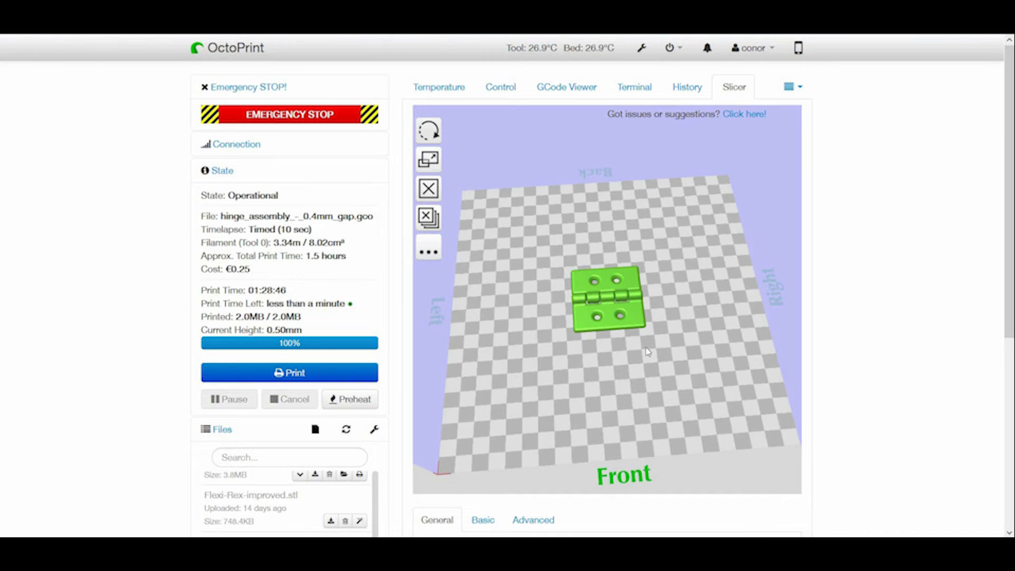
Step: Move the hinge model to the front-left corner of the print bed, postponing the McAfee restart
left_click_drag(630, 317, 609, 422)
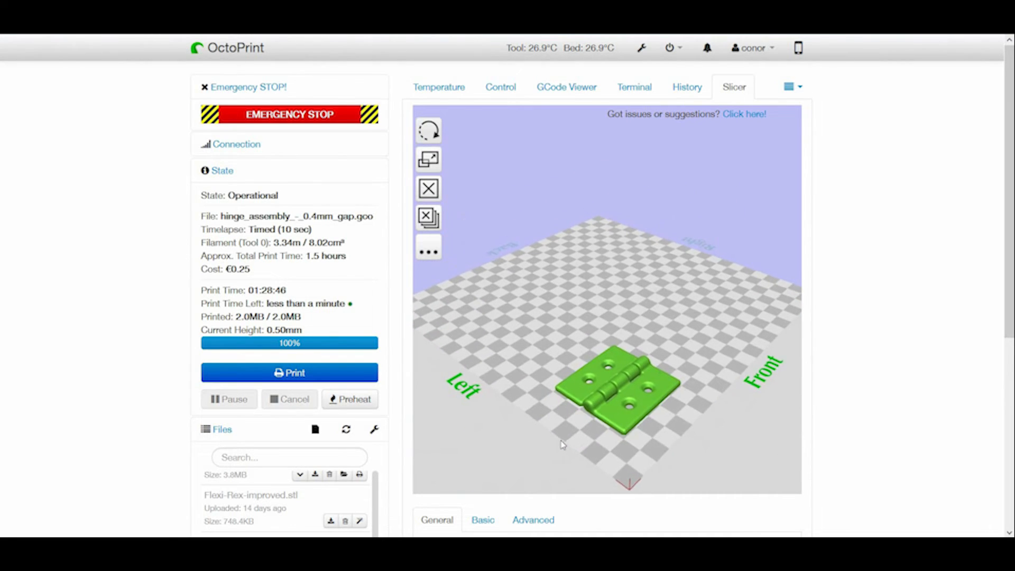
left_click_drag(563, 445, 554, 444)
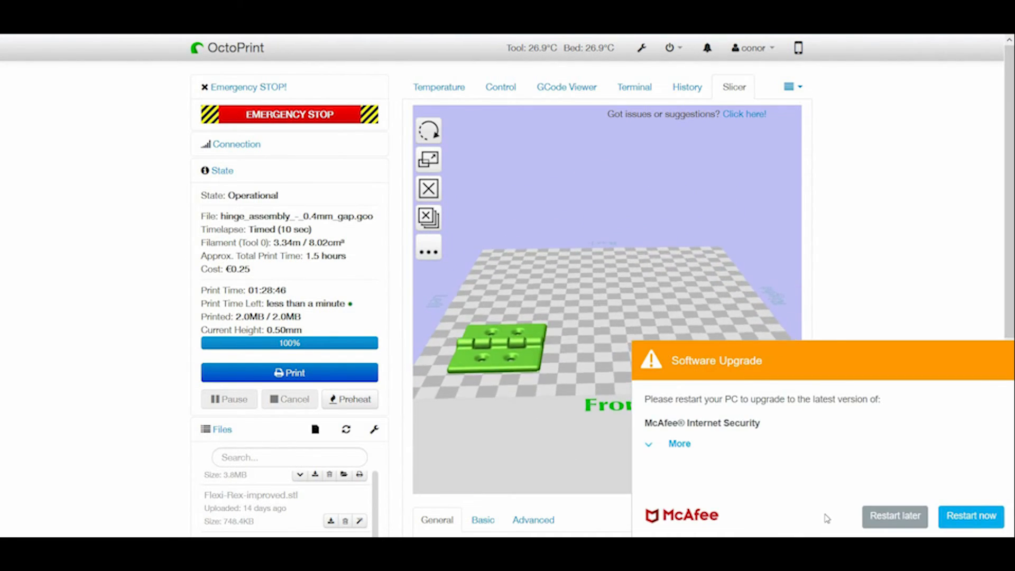
left_click(879, 516)
left_click_drag(595, 404, 490, 447)
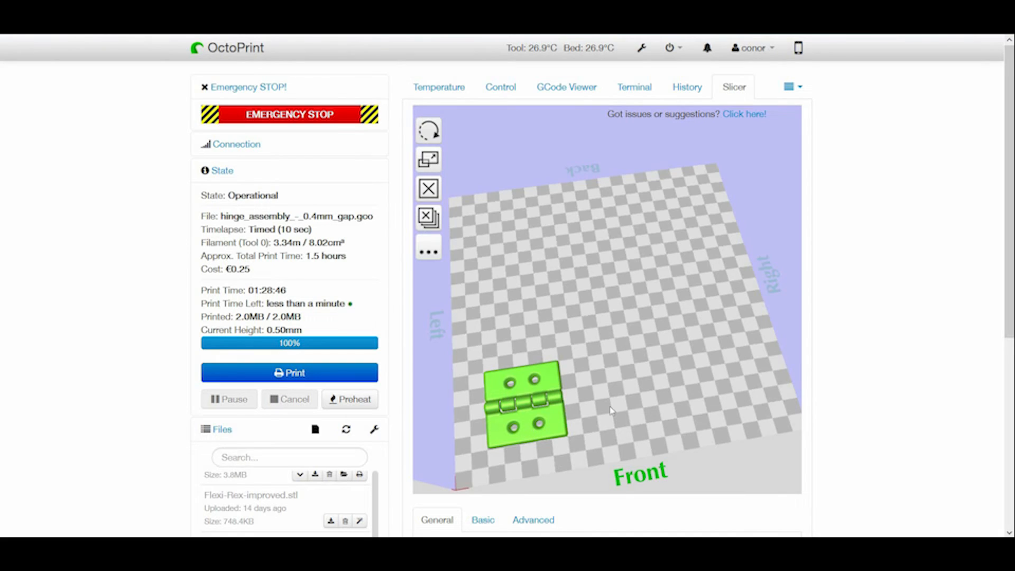
Step: Review the general and basic slicing settings, including profile, temperatures, layer height, fill density, print speed and support
scroll(843, 358, "down", 5)
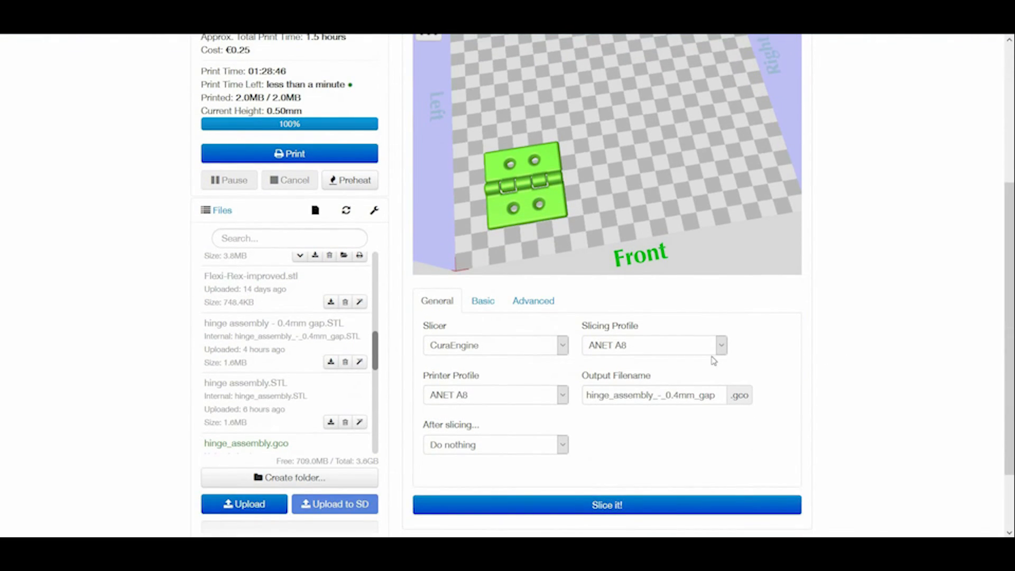
left_click(475, 309)
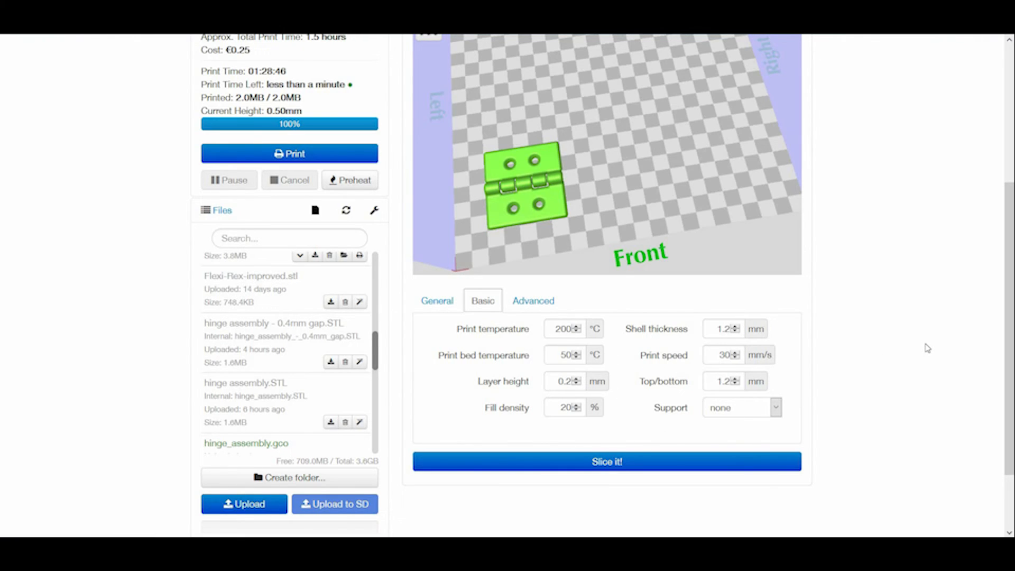
scroll(927, 347, "up", 5)
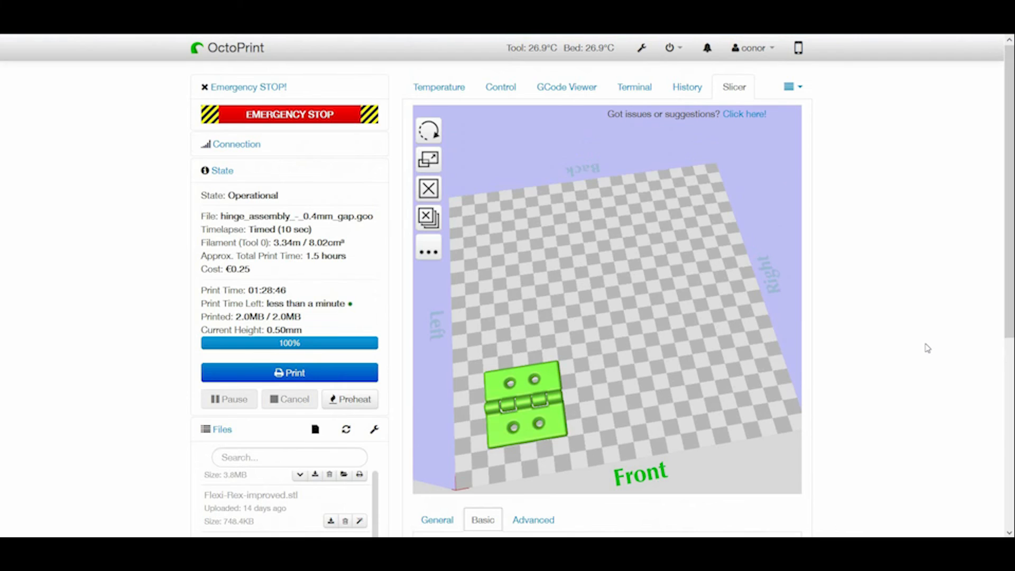